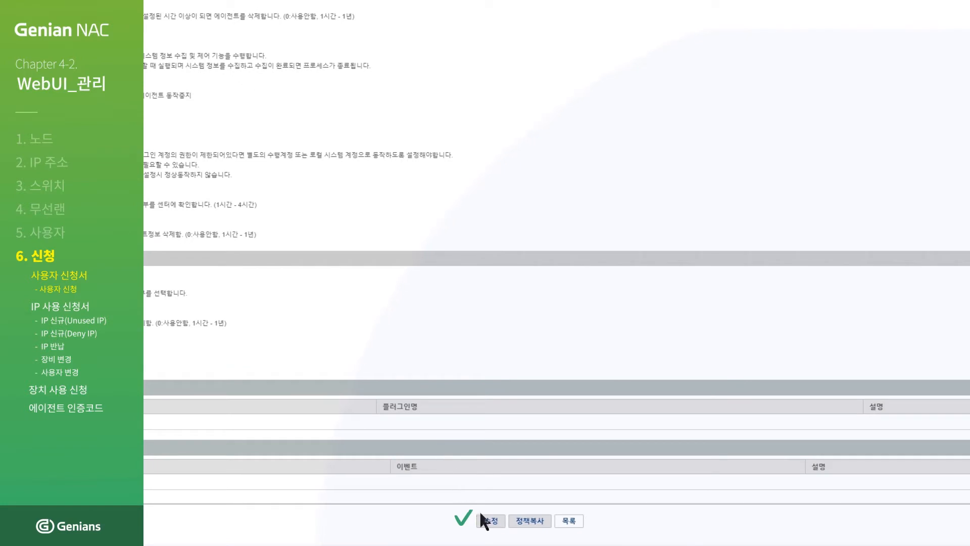
Save the edited user-registration node policy and apply the pending policy changes immediately.
click(487, 520)
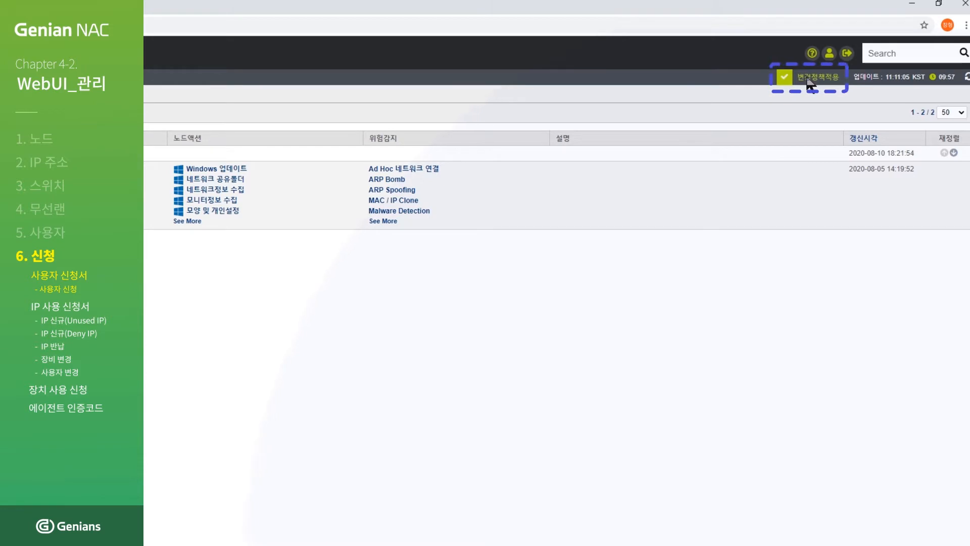
click(813, 77)
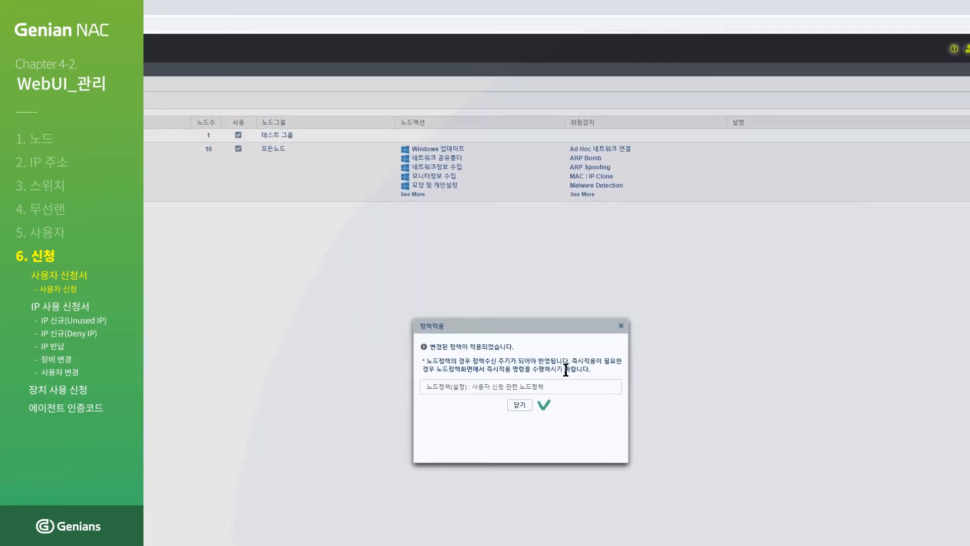
click(514, 408)
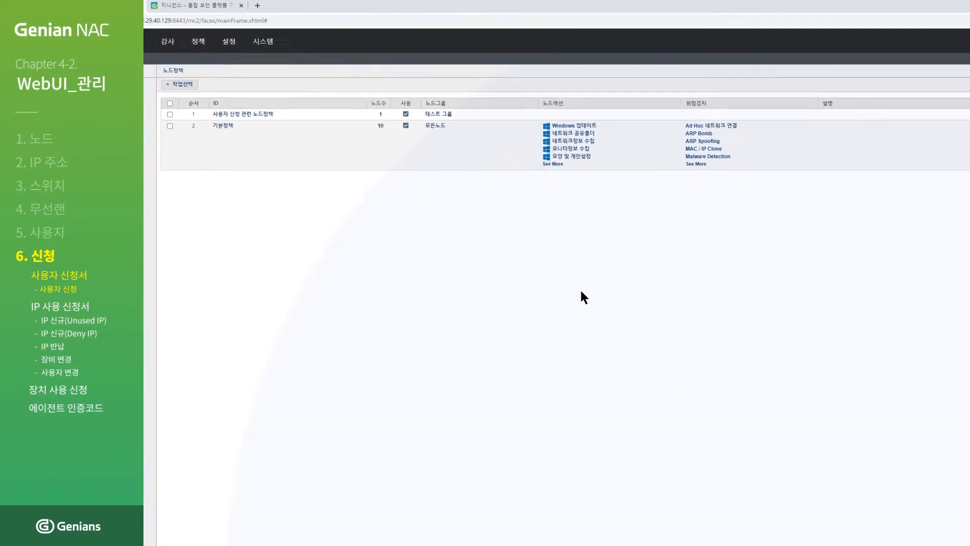
click(324, 37)
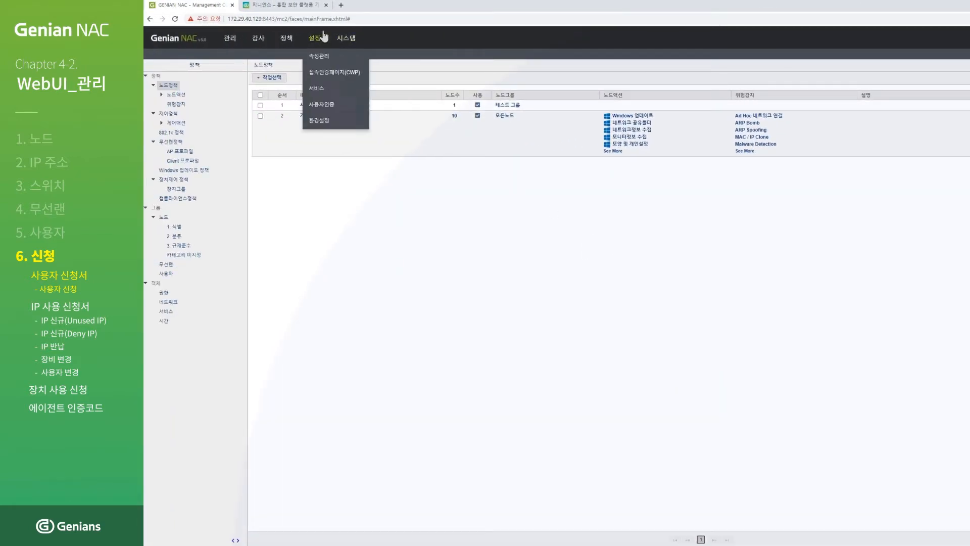
click(282, 6)
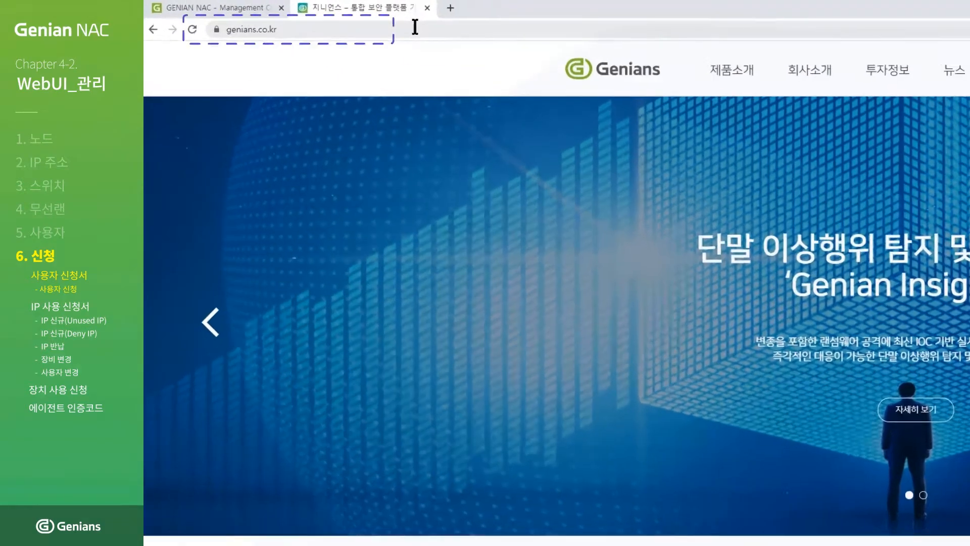
click(415, 27)
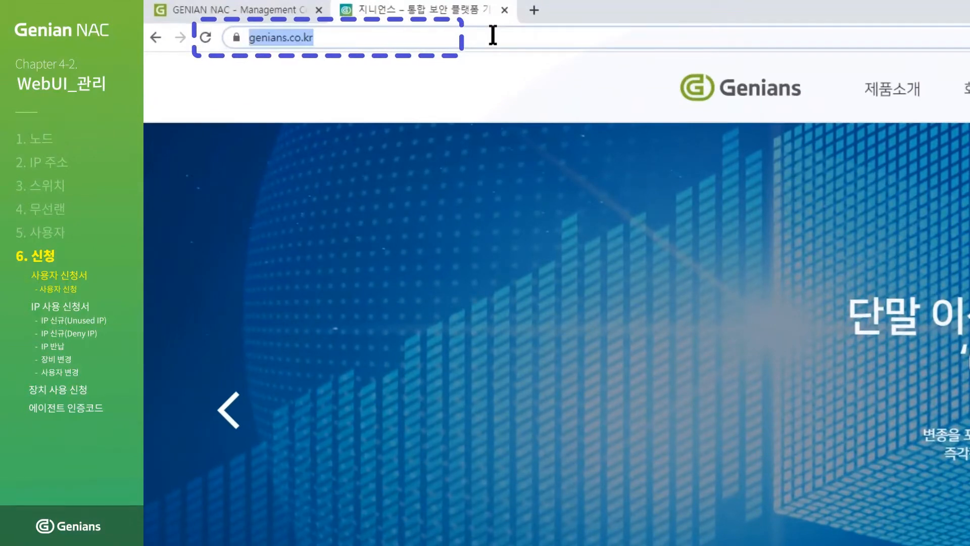
text(https://)
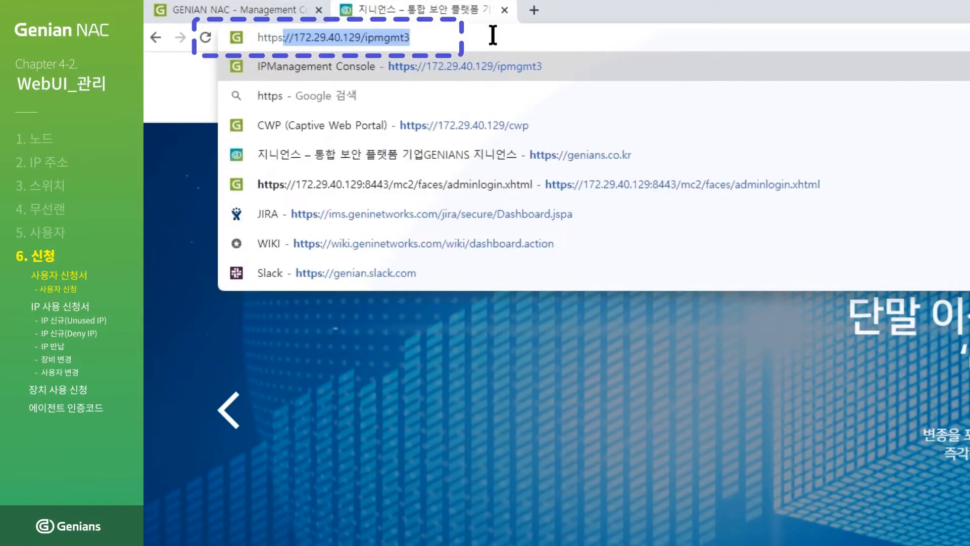
text(172.2)
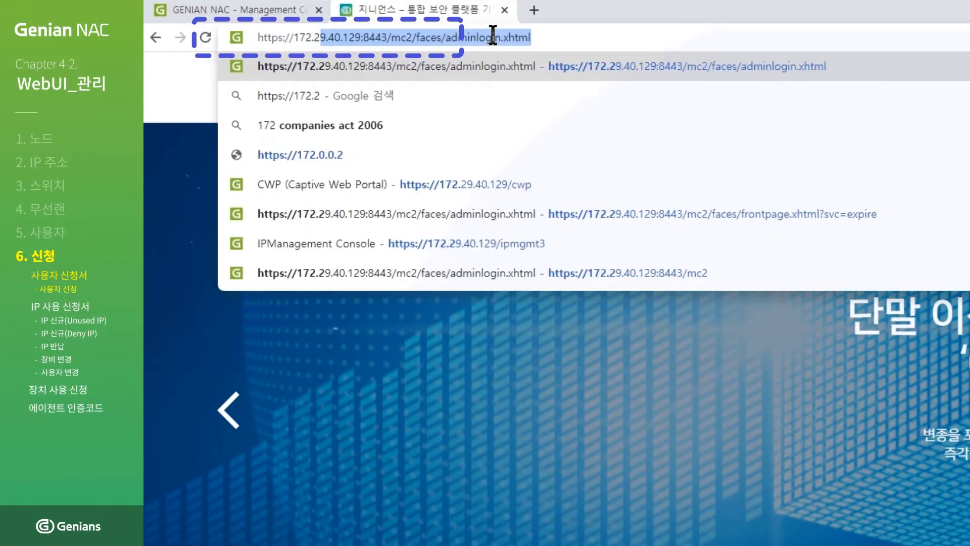
text(9.40.129/c)
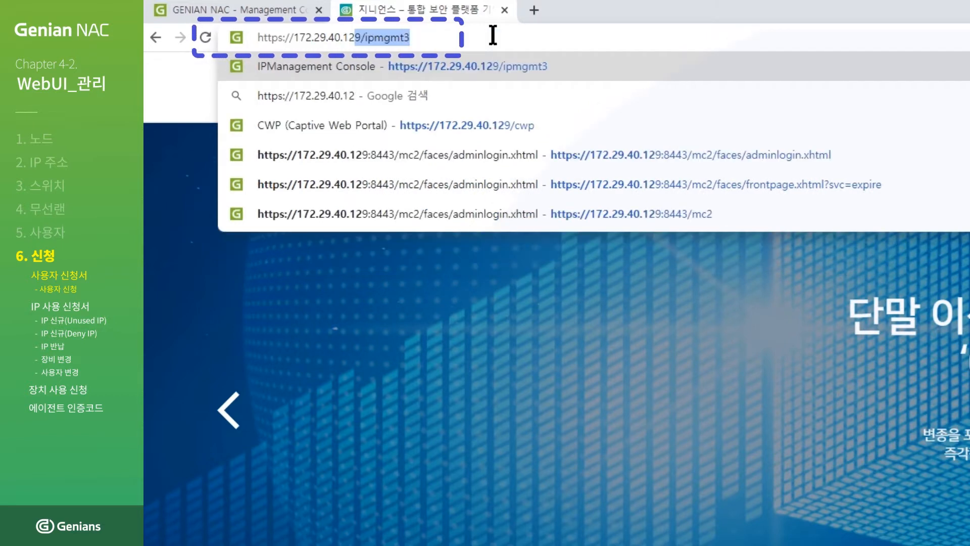
text(wp)
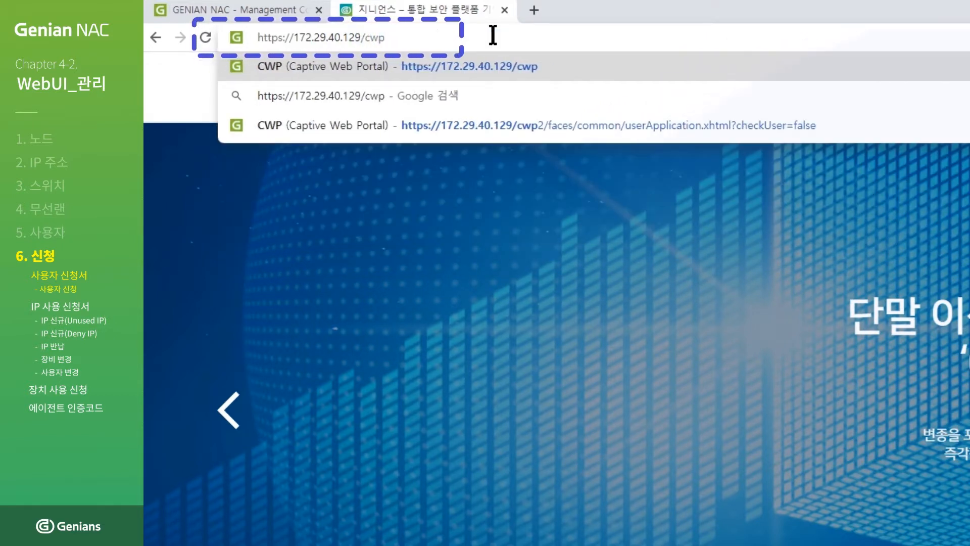
key(Return)
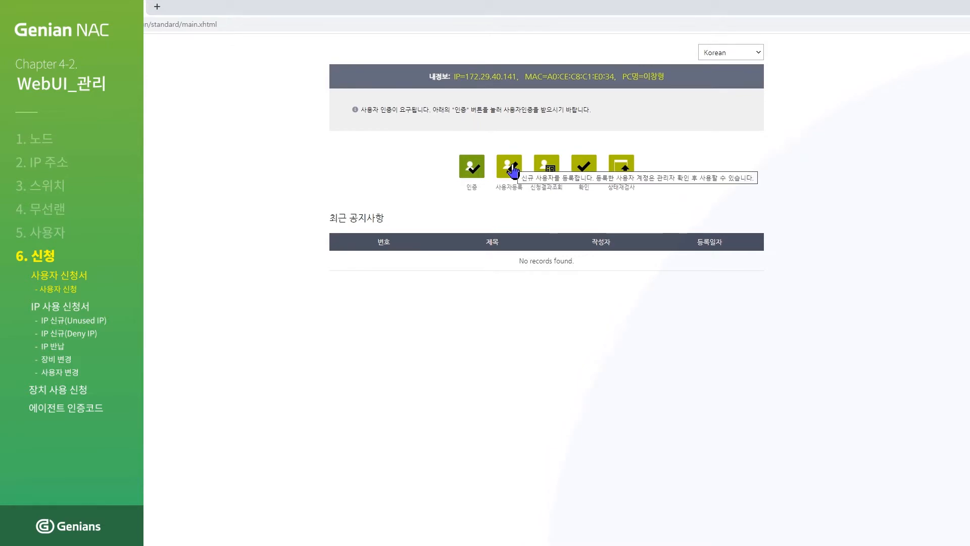
Open the 사용자등록 form from the CWP main page.
click(508, 167)
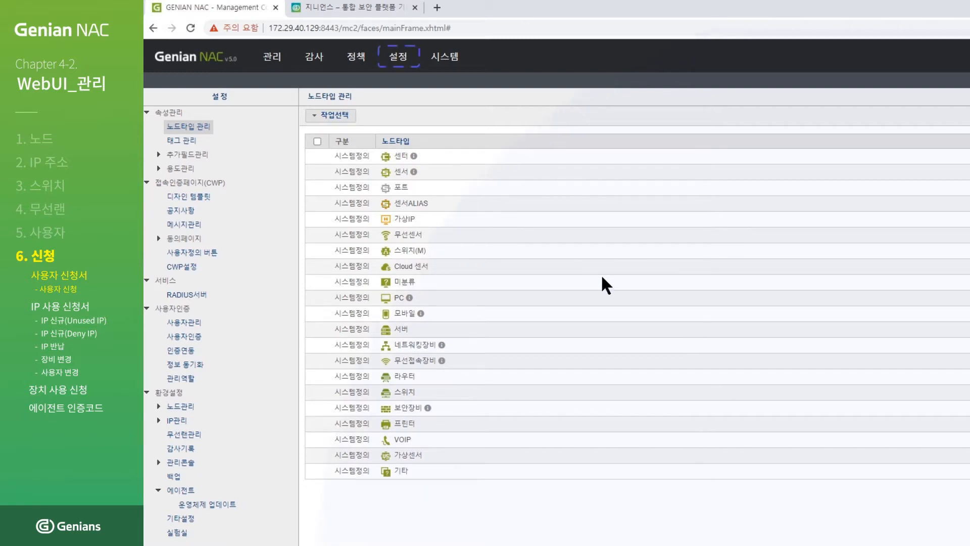
Go to 설정 > 용도관리 > 사용자용도 and open the USER purpose.
click(392, 62)
click(159, 170)
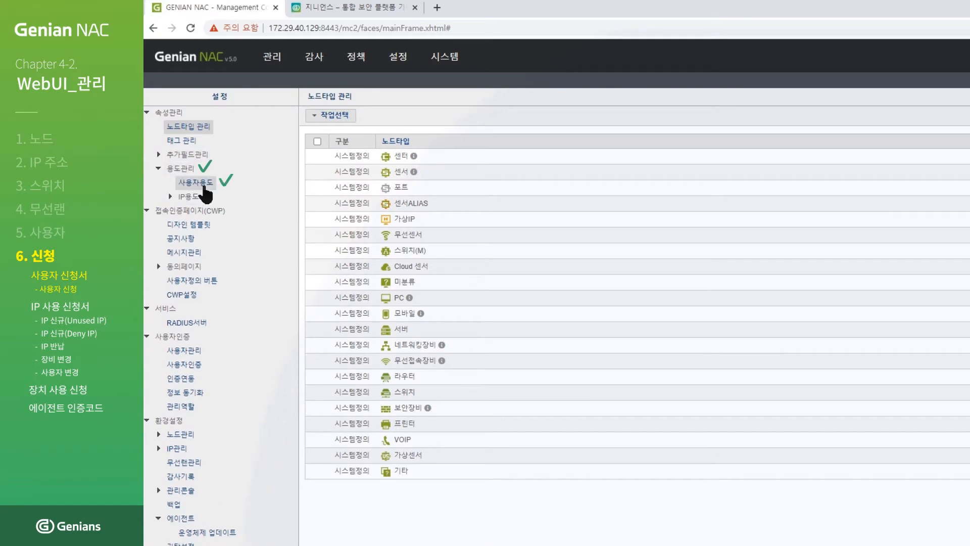
click(205, 186)
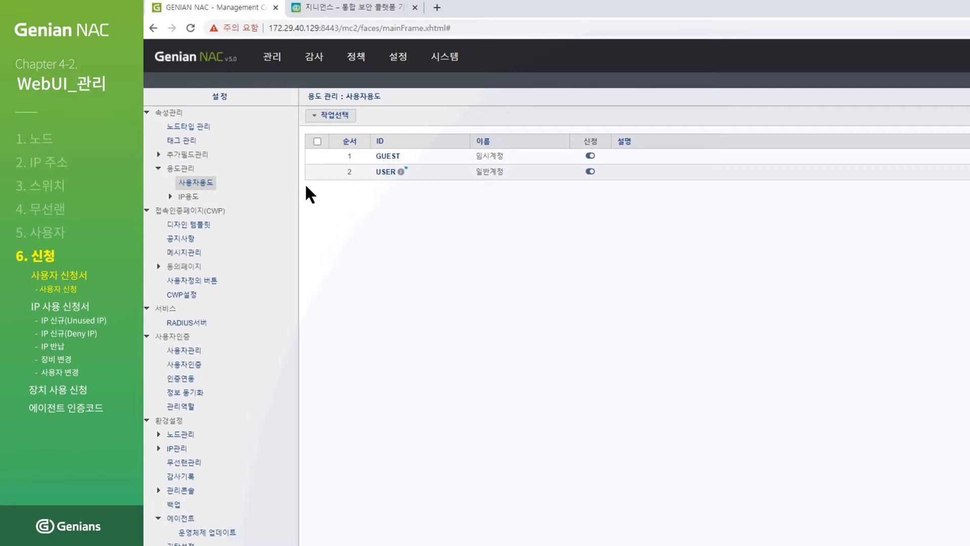
click(385, 172)
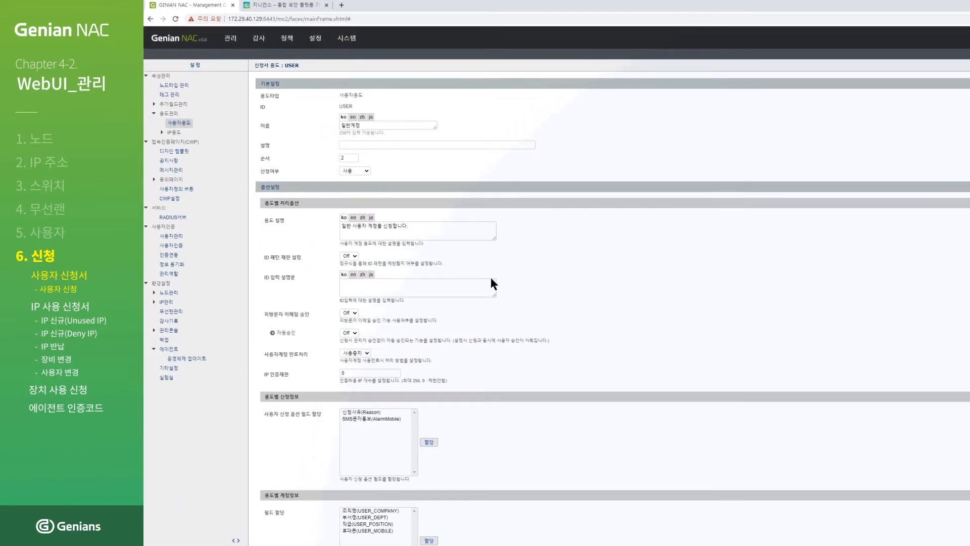
Assign the 전자우편 field to the USER purpose's account information and save the purpose.
scroll(495, 285, down, 2)
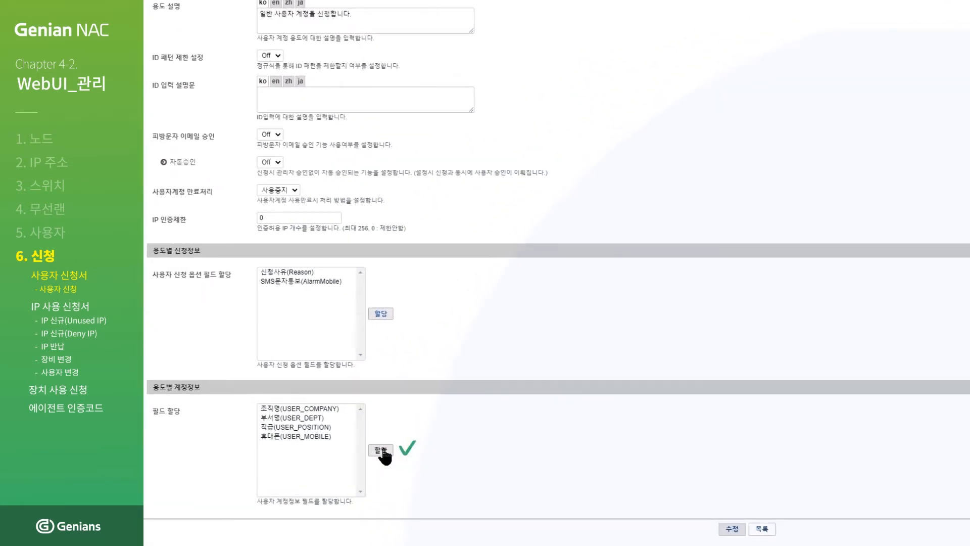
click(382, 450)
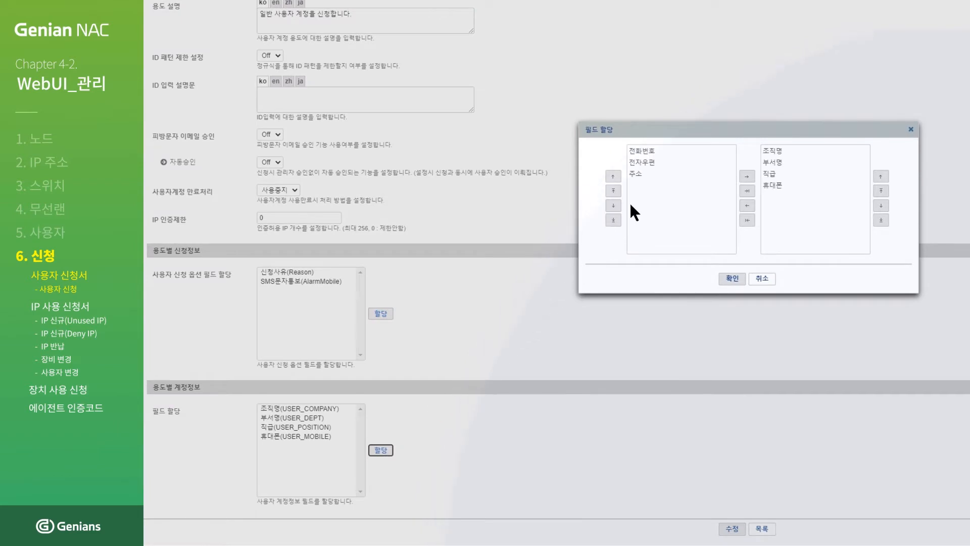
click(660, 163)
double_click(677, 163)
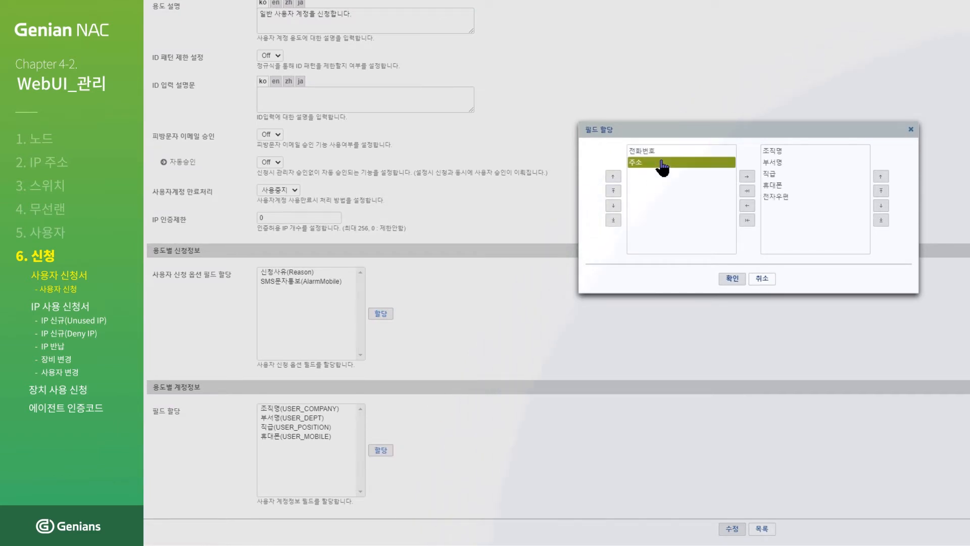
click(730, 277)
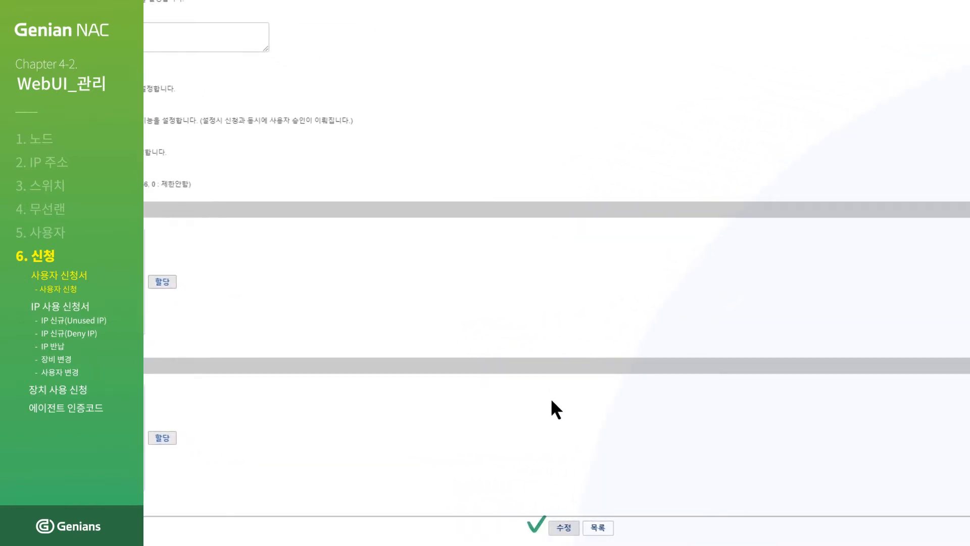
click(554, 521)
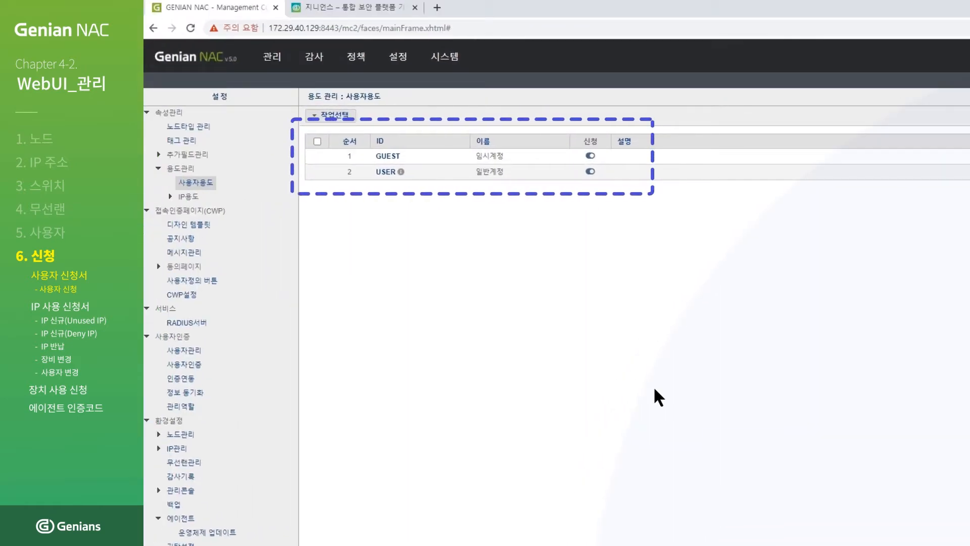
click(381, 9)
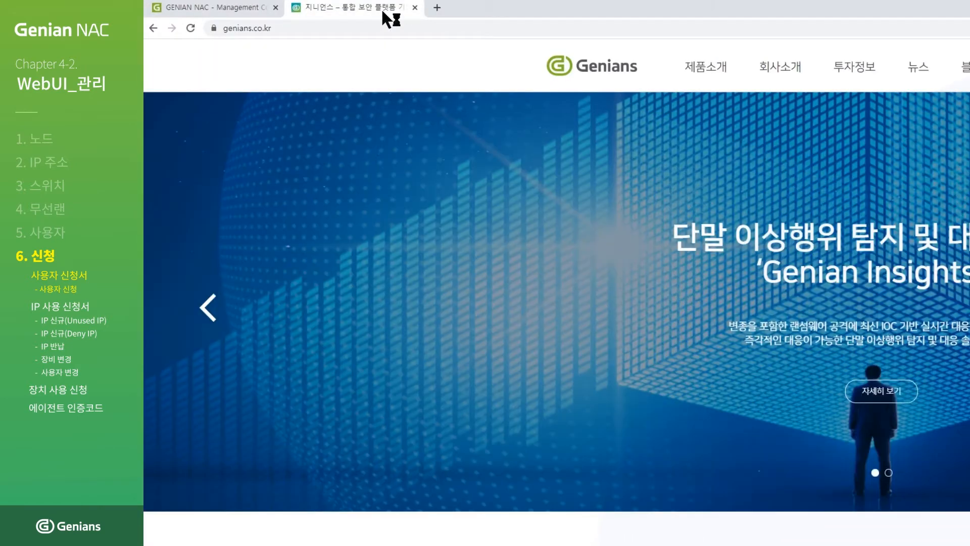
click(429, 27)
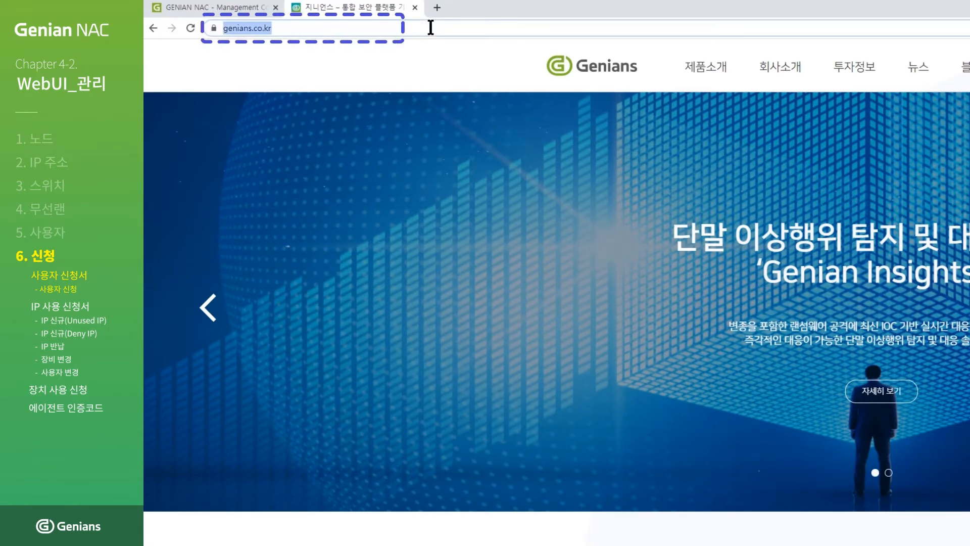
text(https://)
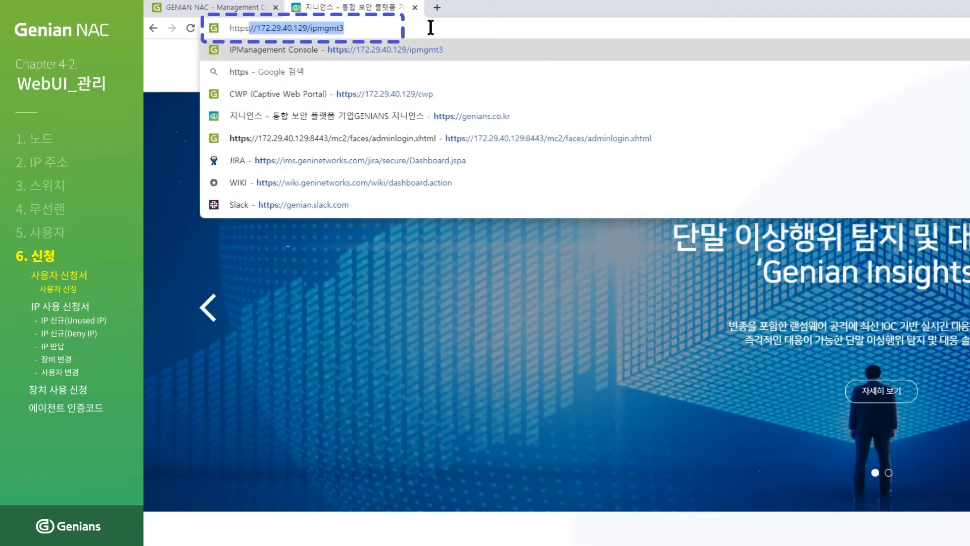
text(172.29.40.)
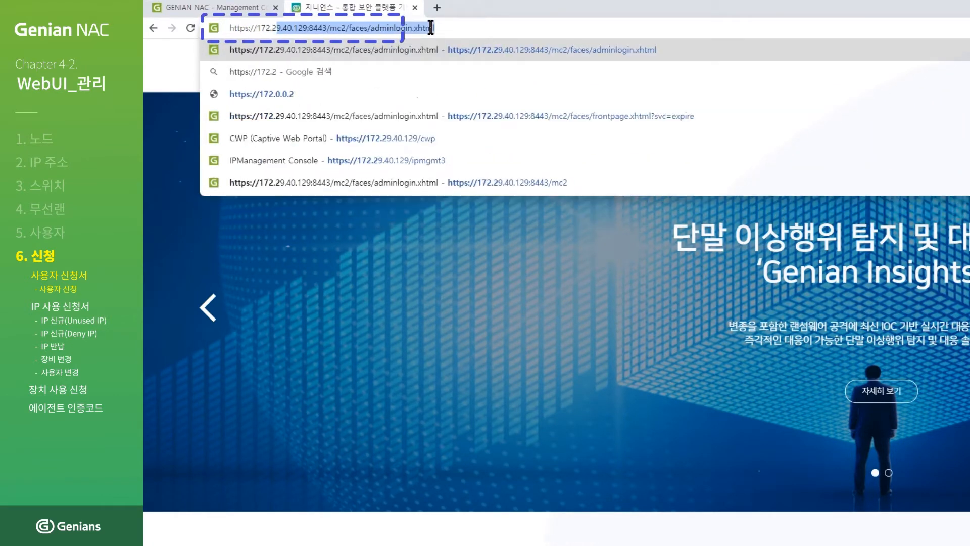
text(129)
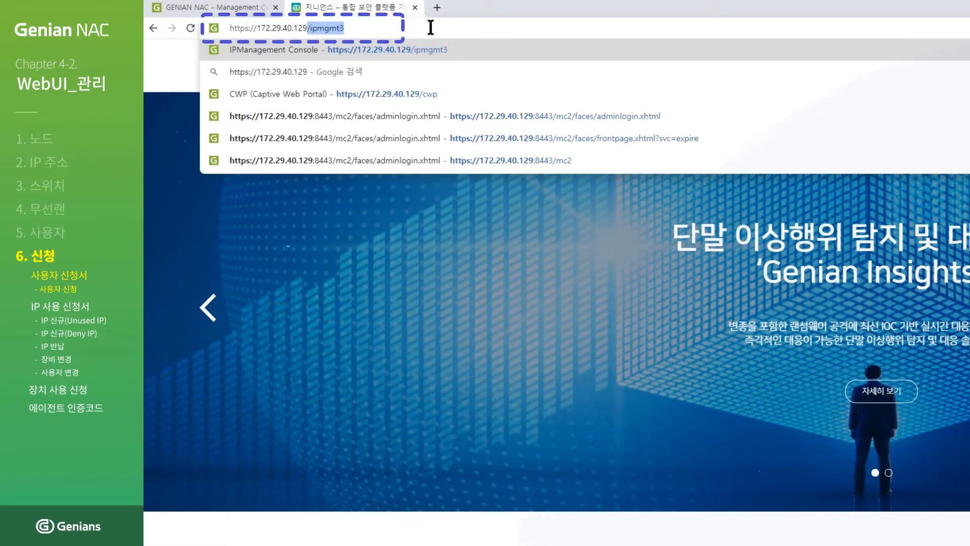
text(/cwp)
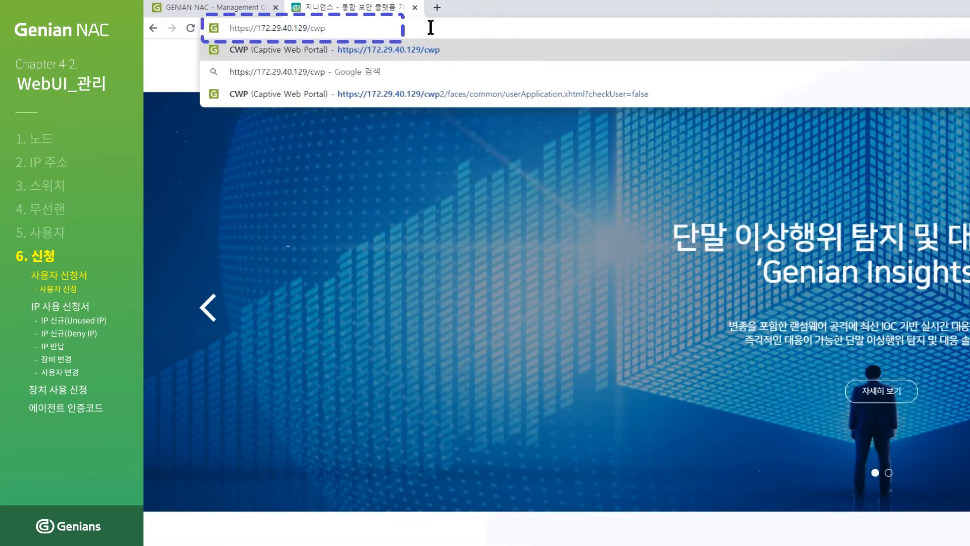
key(Return)
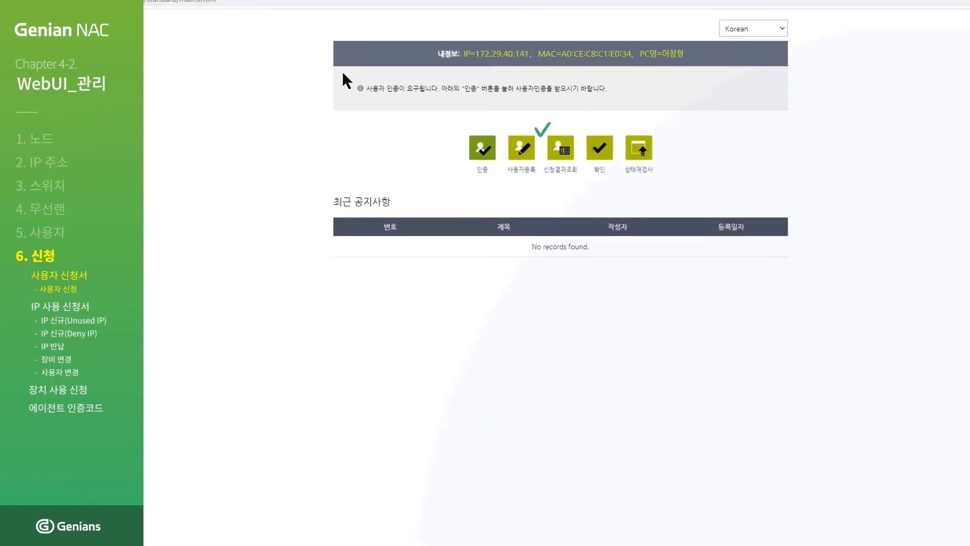
Open the user registration form and choose the 일반계정 account purpose.
click(517, 149)
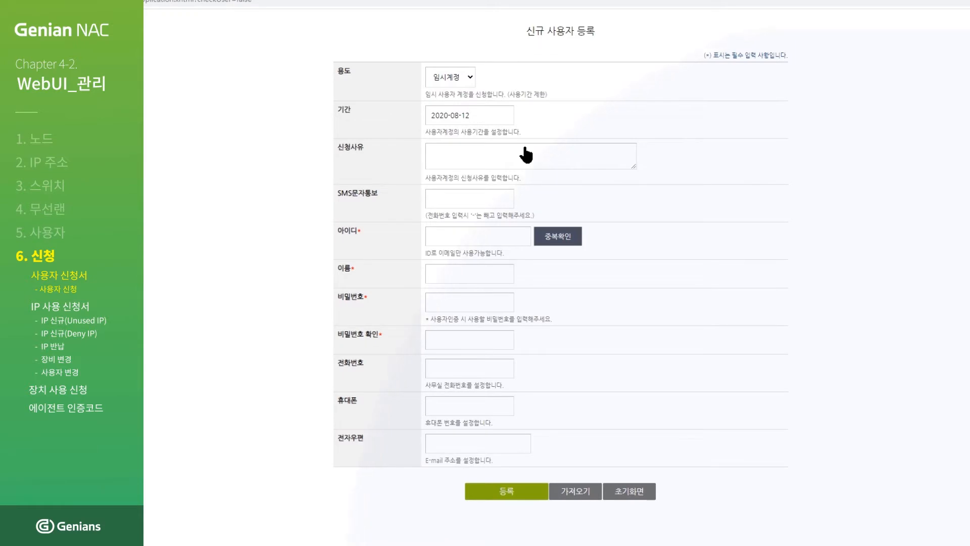
click(463, 80)
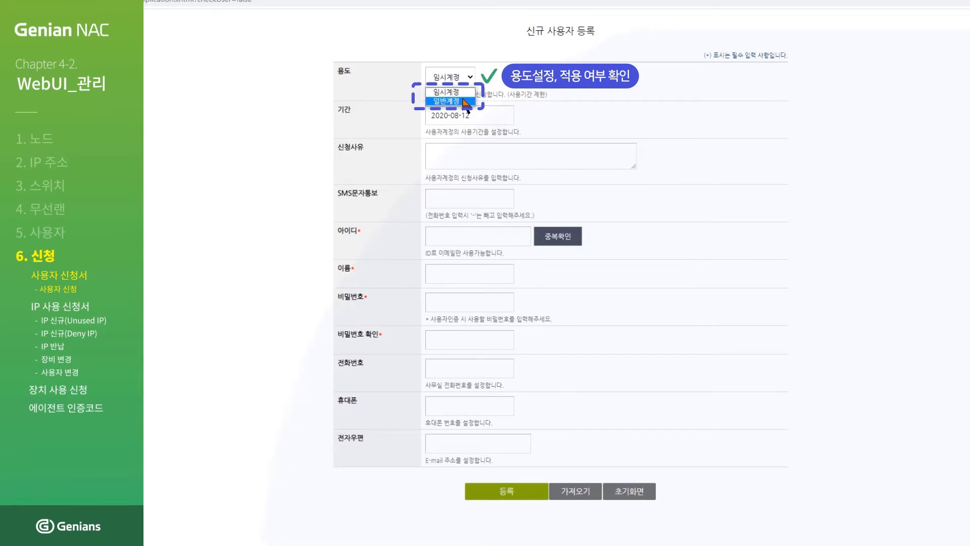
click(463, 101)
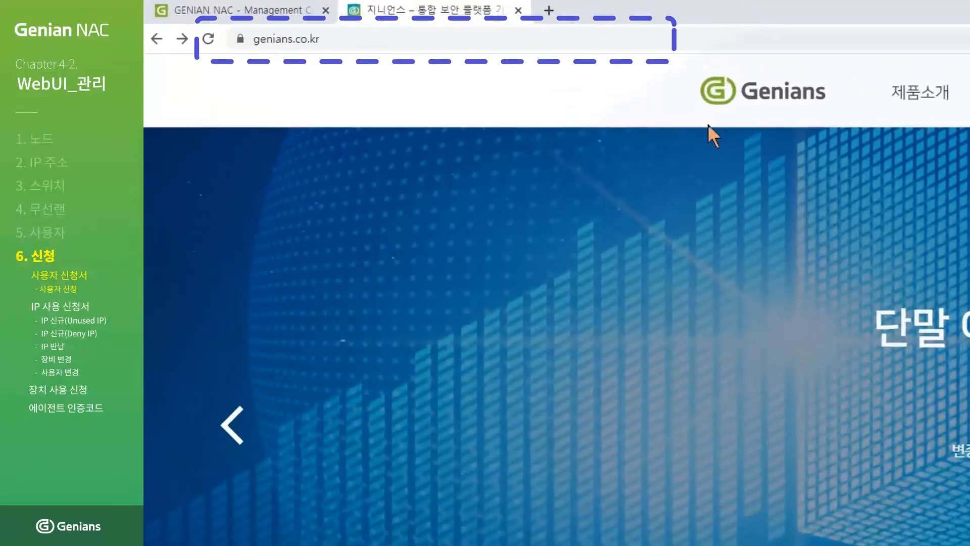
click(672, 44)
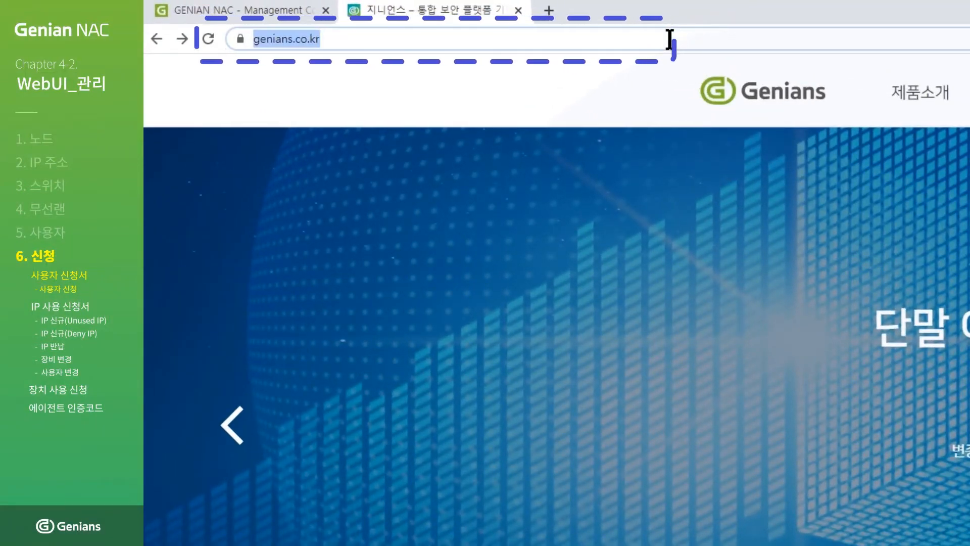
text(https:)
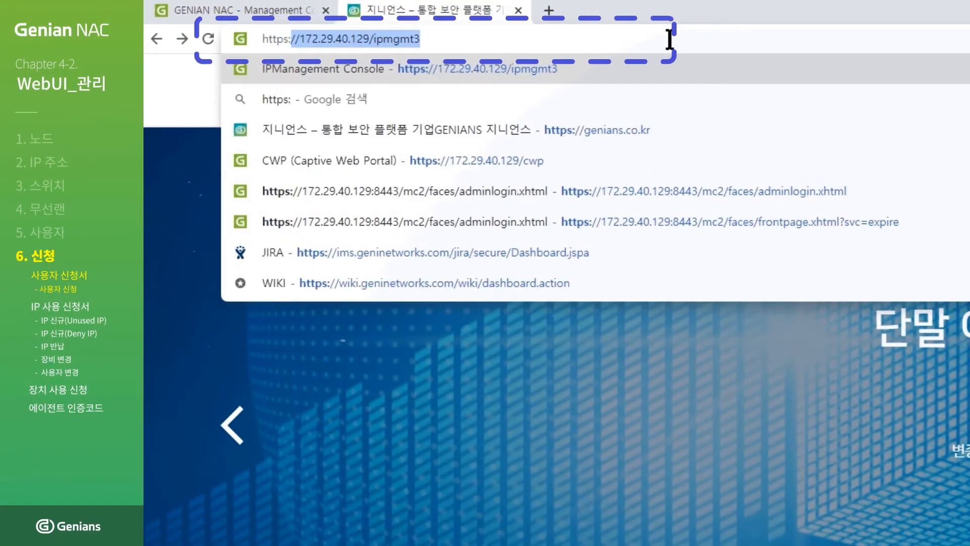
text(//172.29.40.)
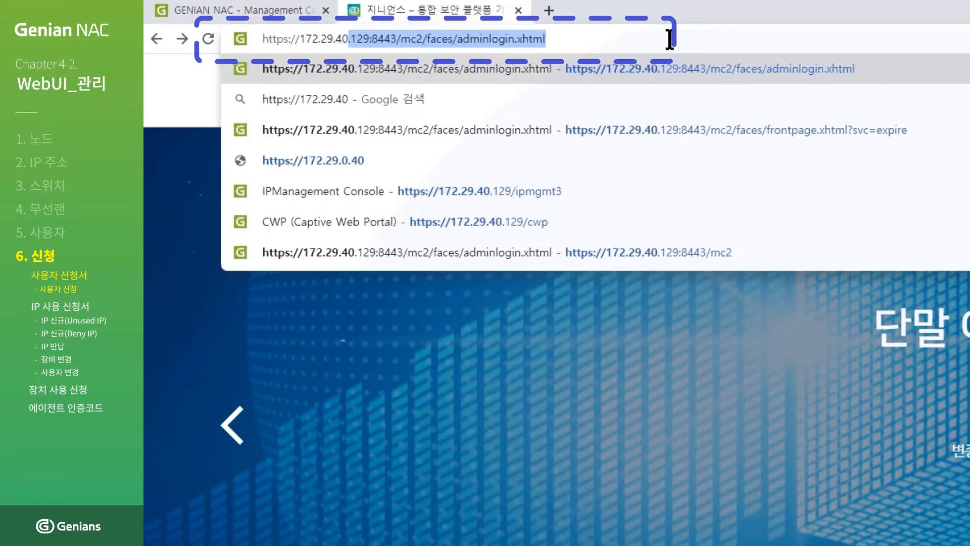
text(129/cwp)
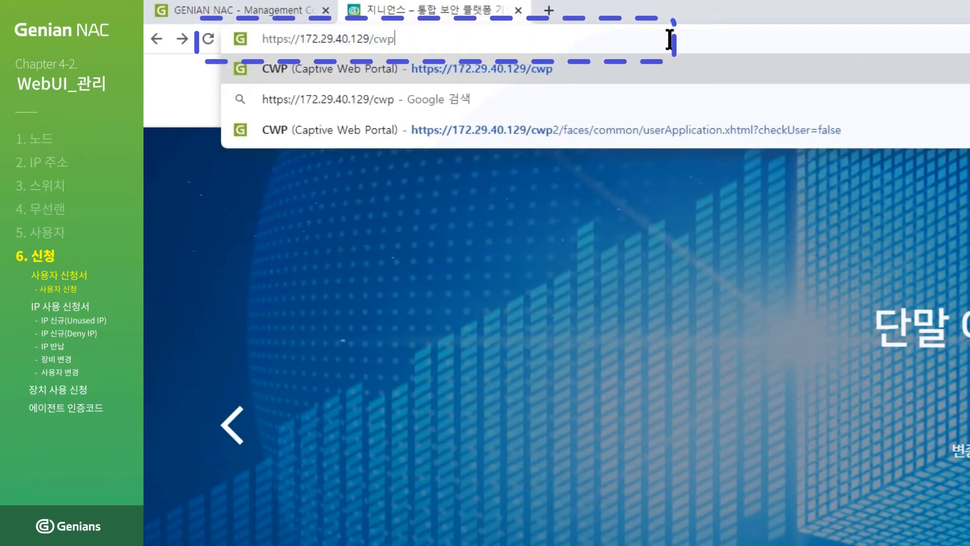
key(Return)
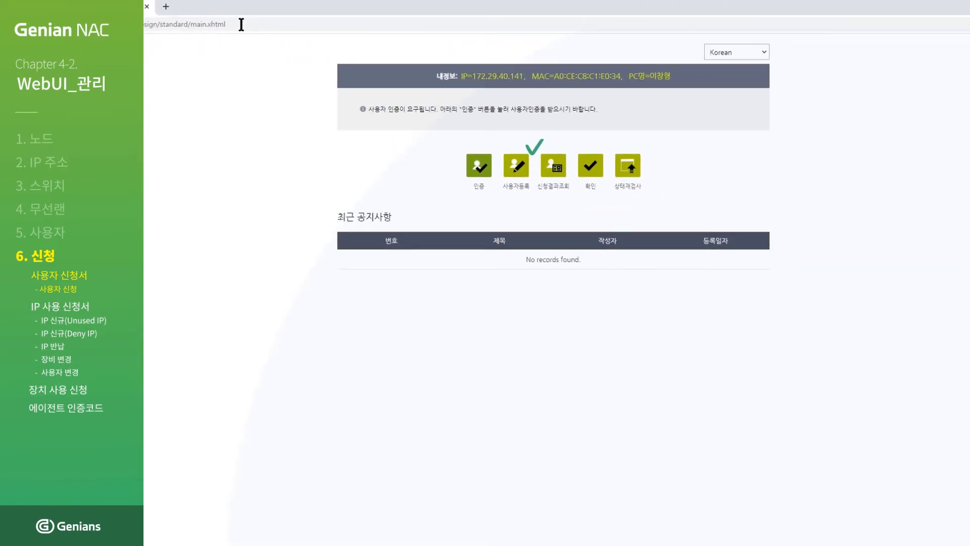
Start a 일반계정 registration with the reason '사용자 신청 테스트입니다.'.
click(515, 172)
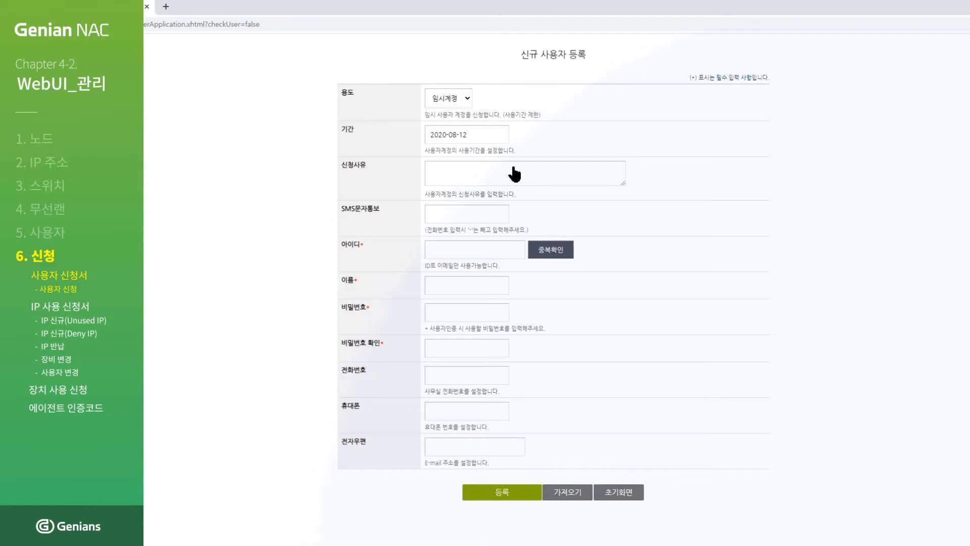
click(465, 99)
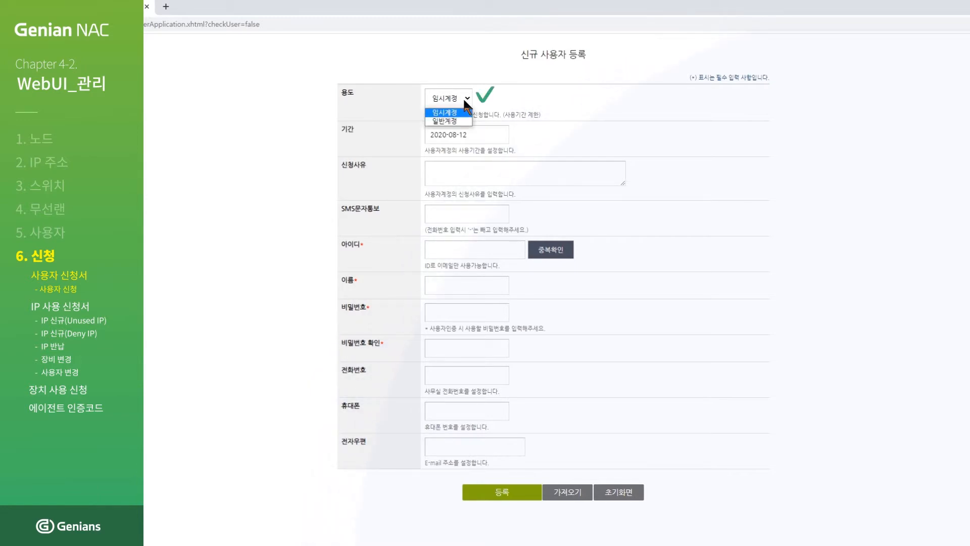
click(461, 119)
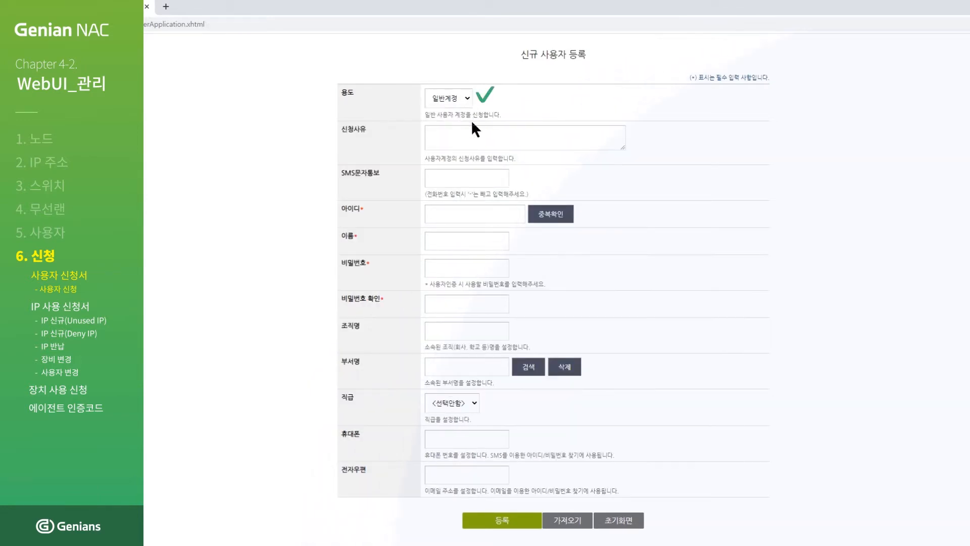
click(556, 132)
text(사용자 신청 테스트입니다.)
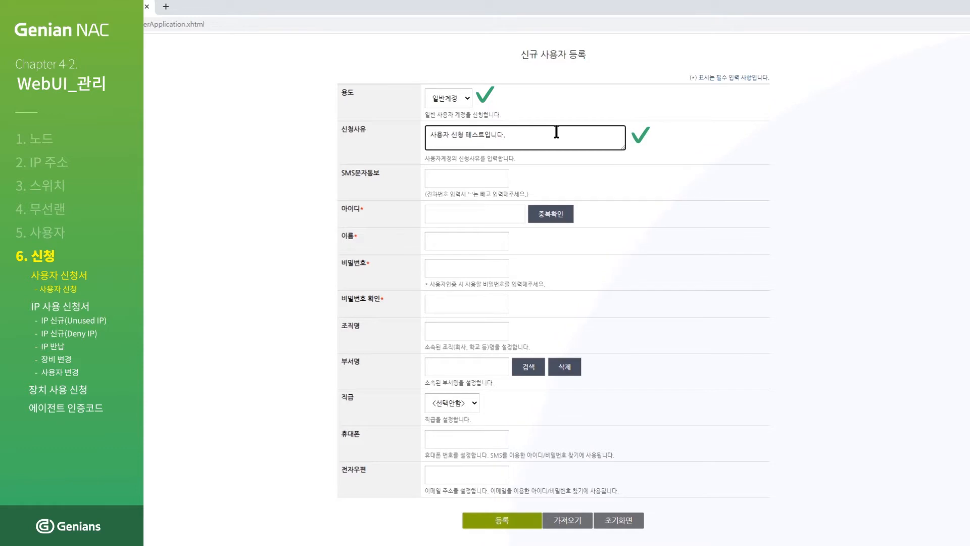
Enter ID 'education' (checking availability), name '지니언스', the password twice, and submit.
click(512, 213)
text(education)
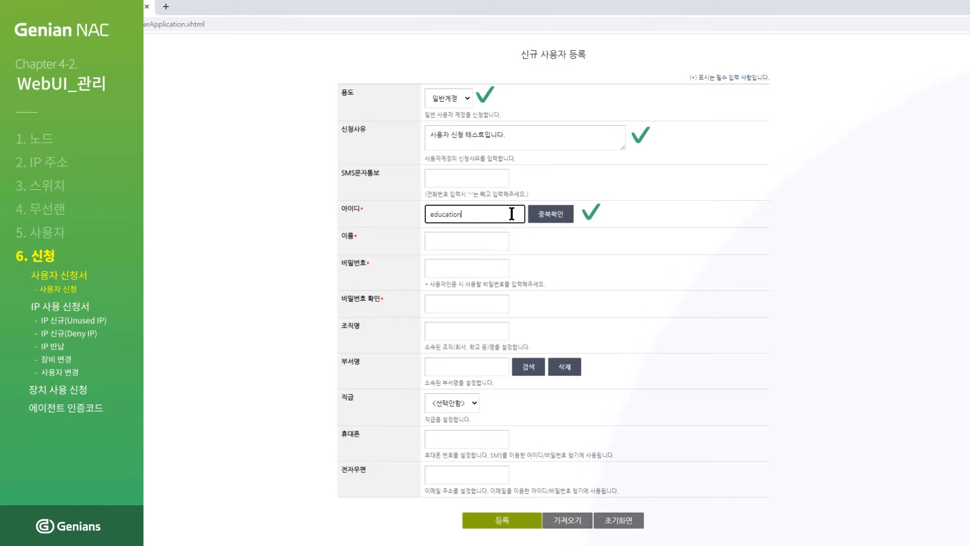
click(537, 218)
click(494, 259)
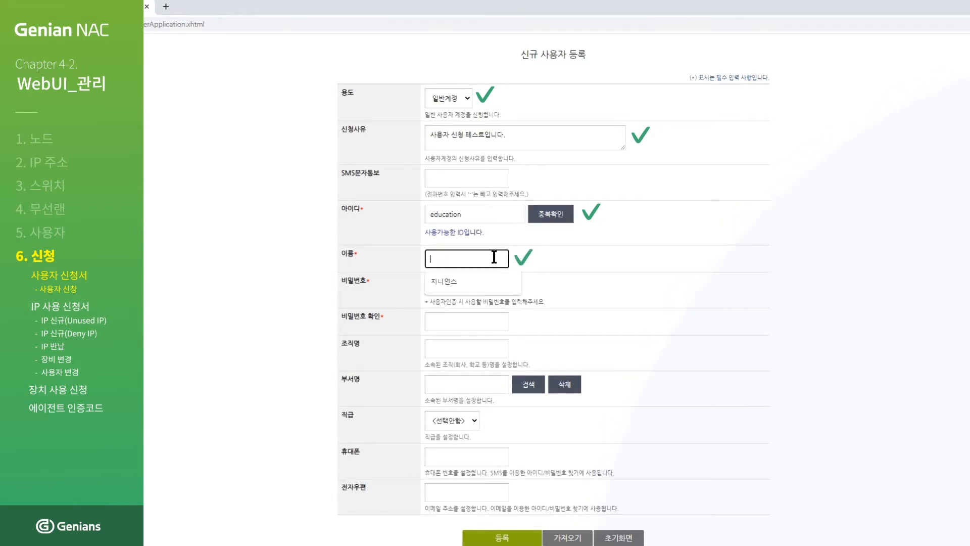
text(지니언스)
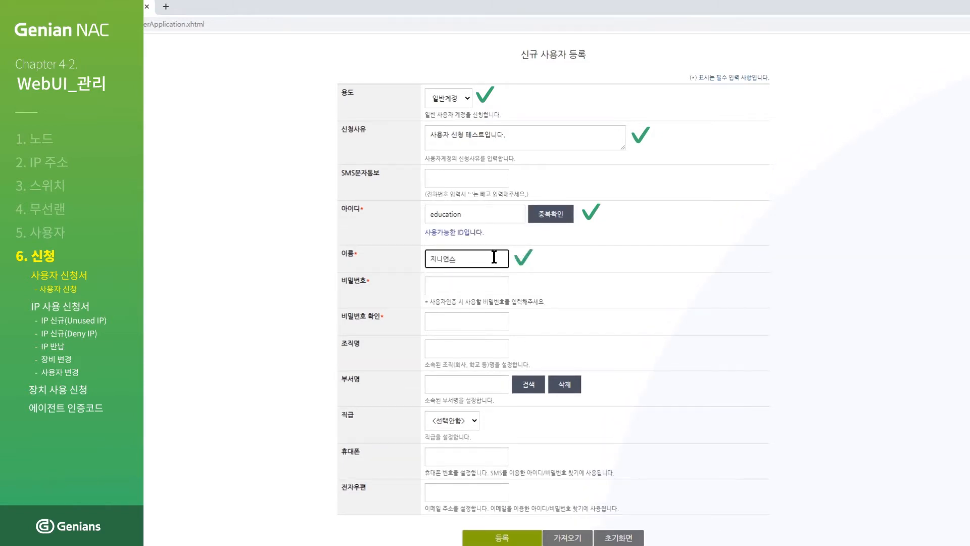
click(495, 286)
text(1234)
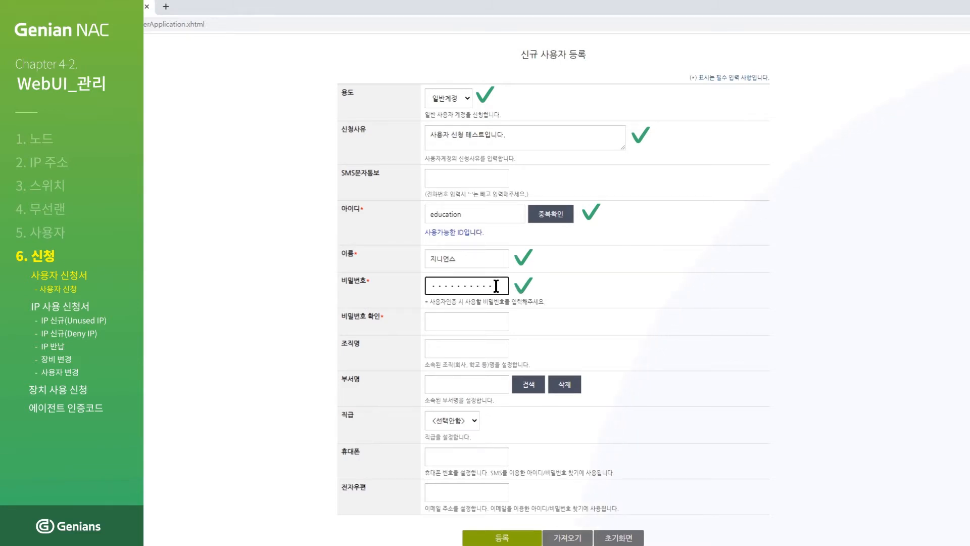
click(501, 323)
text(••••••••••)
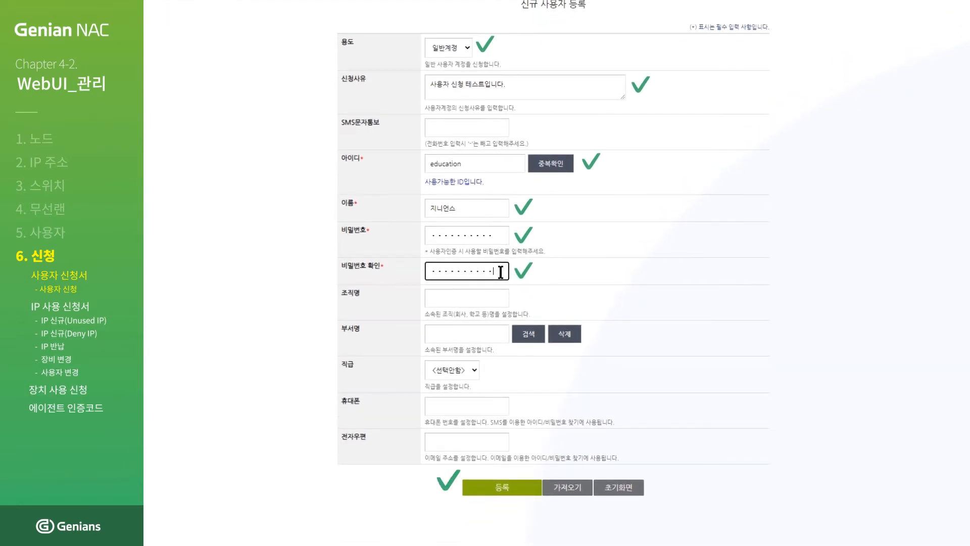
click(506, 488)
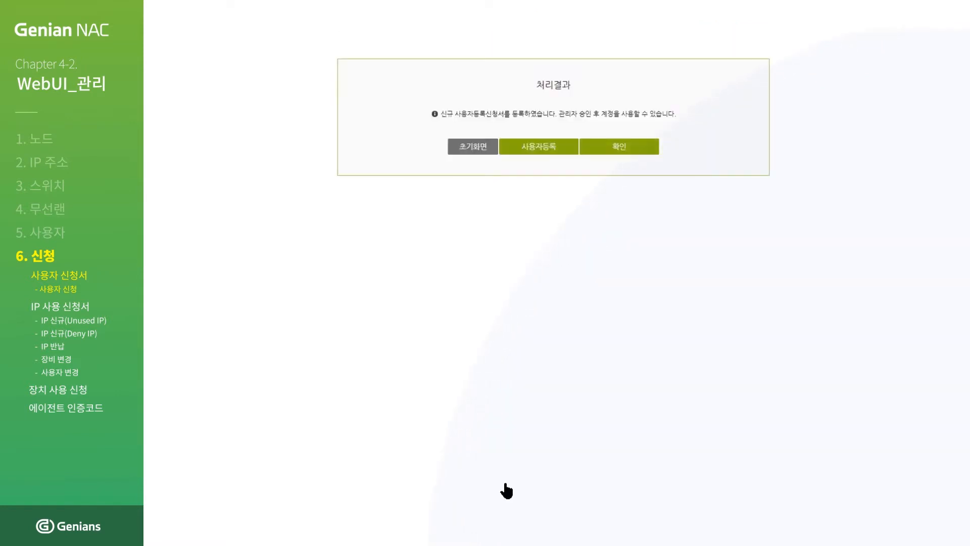
Approve the pending request under 관리 > 신청 > 신규등록 in the admin console.
click(189, 7)
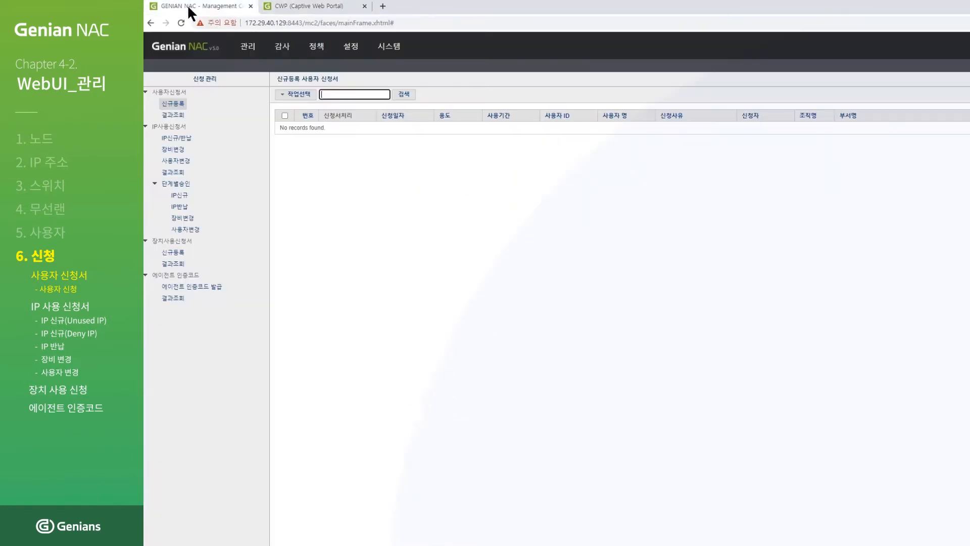
mouse_move(250, 50)
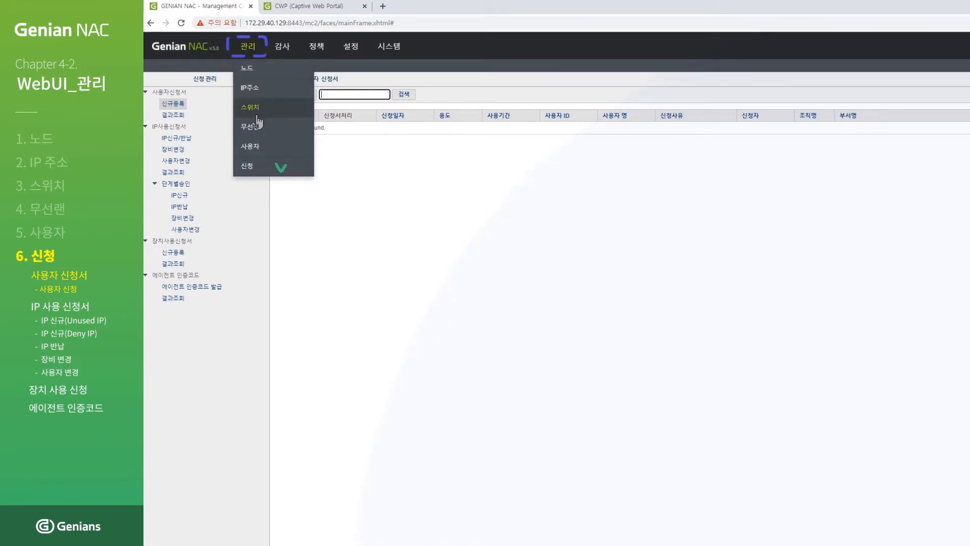
click(260, 170)
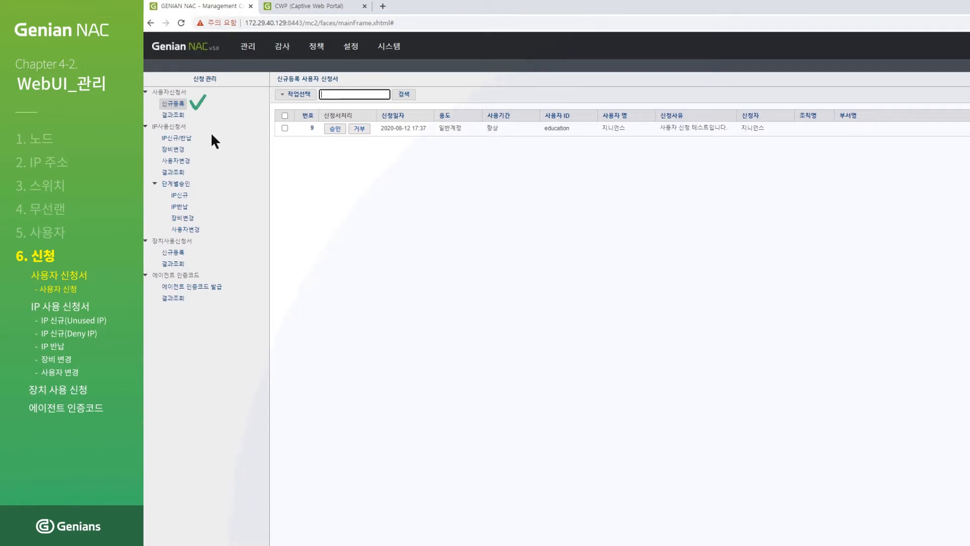
click(178, 107)
click(342, 130)
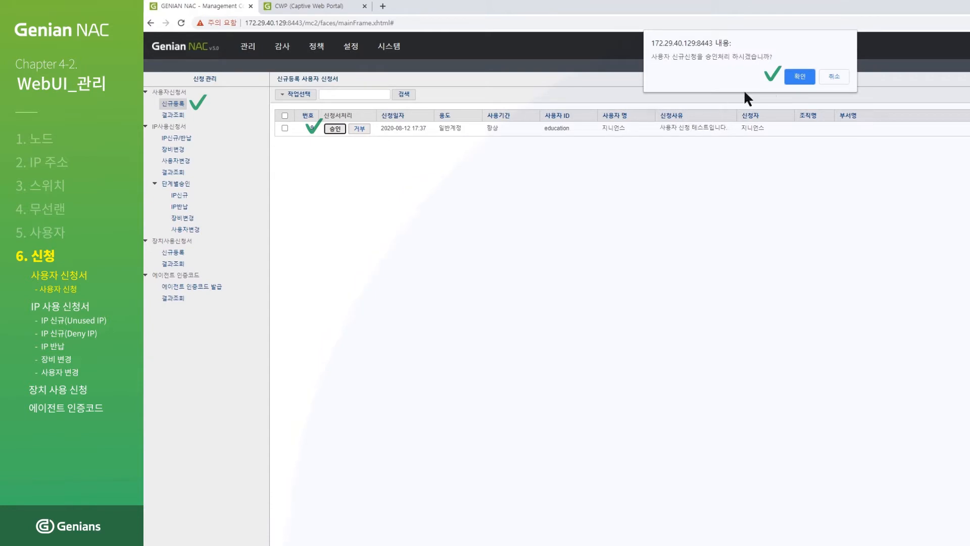
click(799, 77)
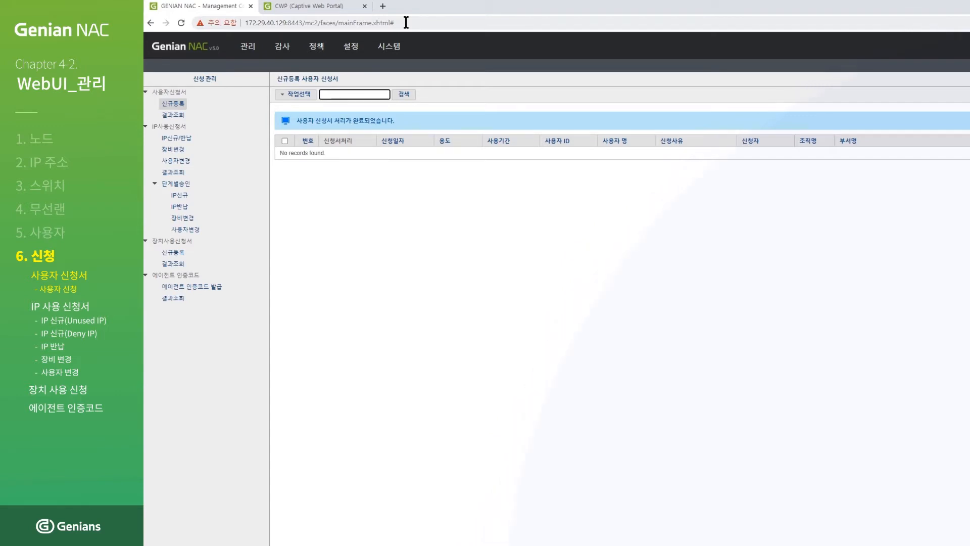
click(353, 8)
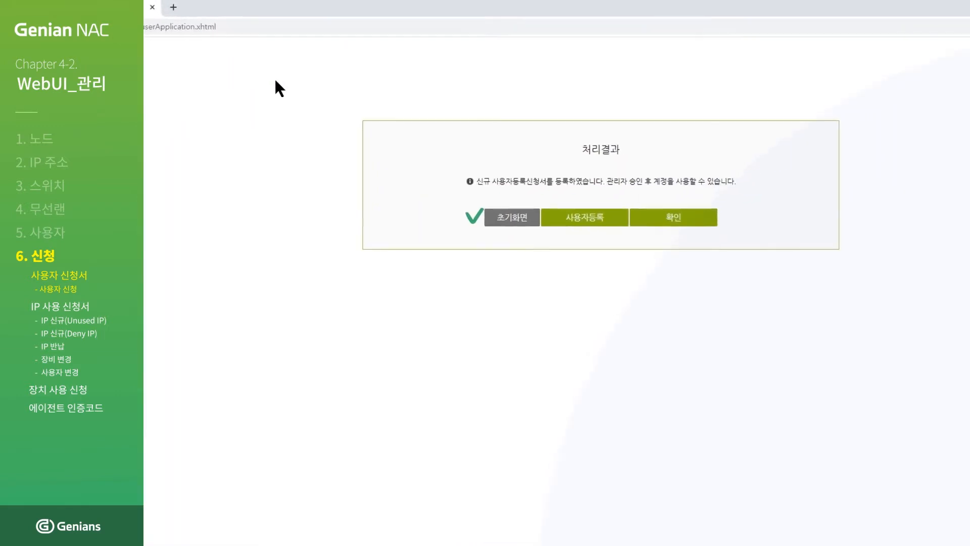
From the portal home screen, log in as the newly approved user 'education' with its password.
click(488, 228)
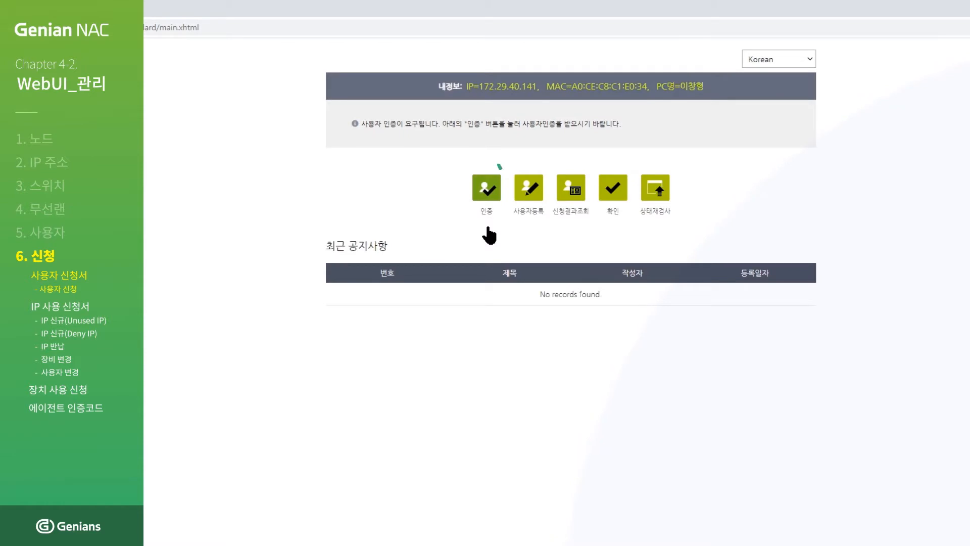
click(485, 192)
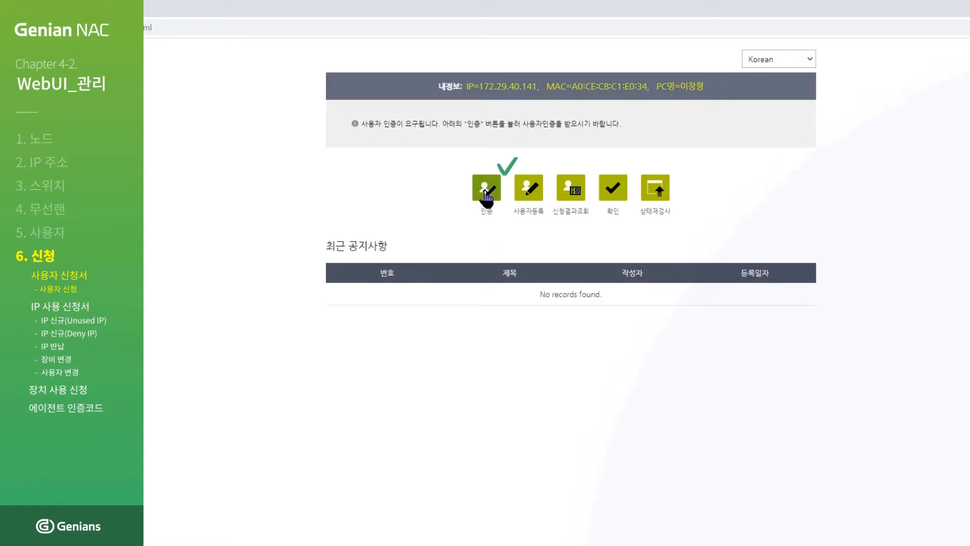
text(e)
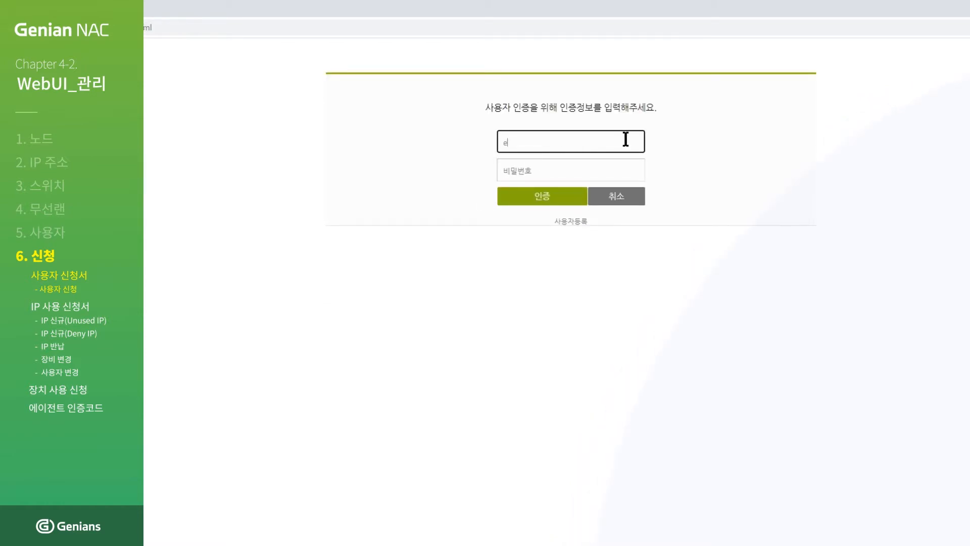
text(ducation)
click(621, 167)
text(••••••)
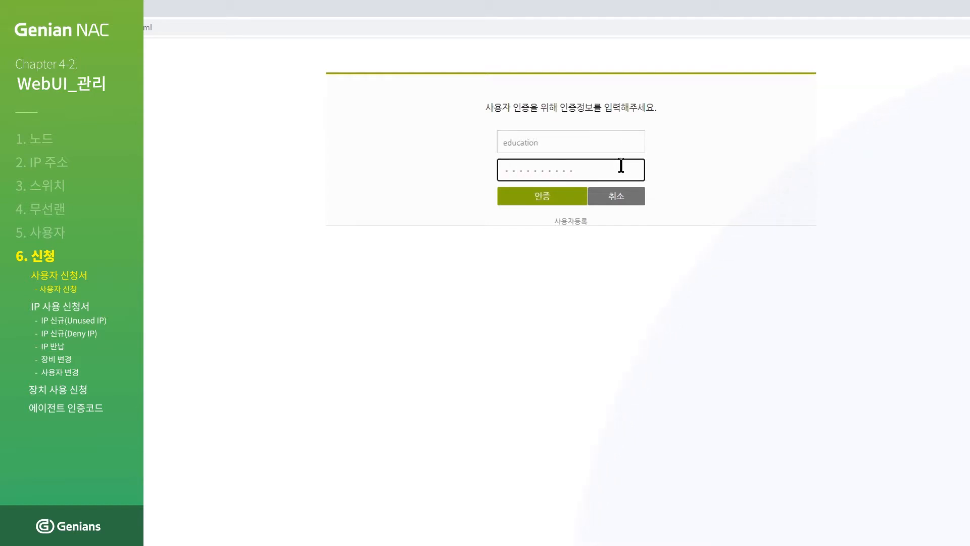
text(•••••)
click(559, 200)
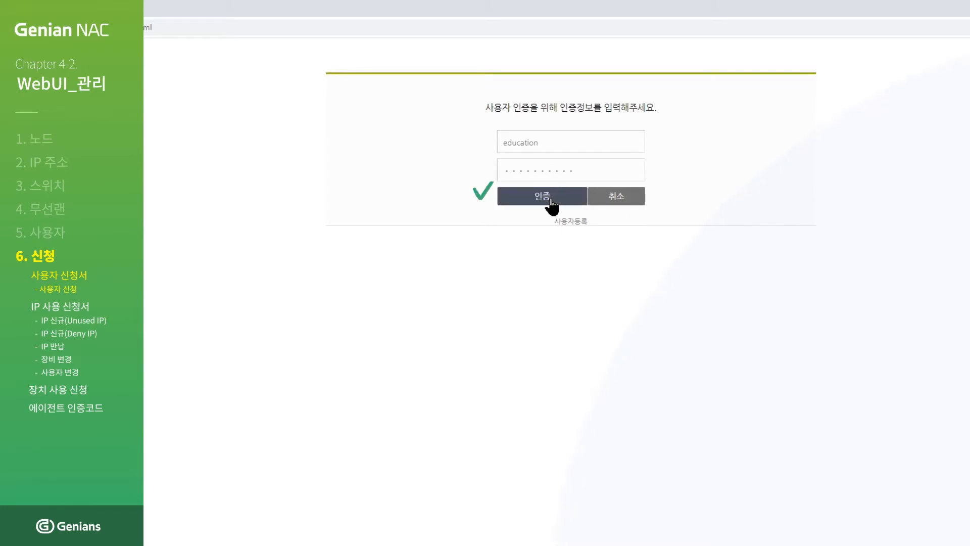
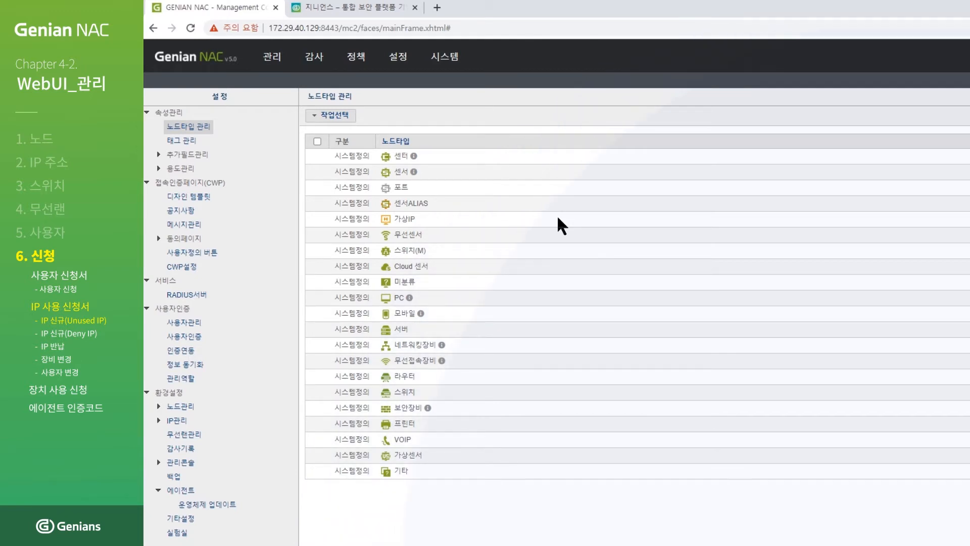
Under 설정 > 환경설정 > IP관리, set 임시사용자 신청허용 to On and save with 수정.
click(404, 61)
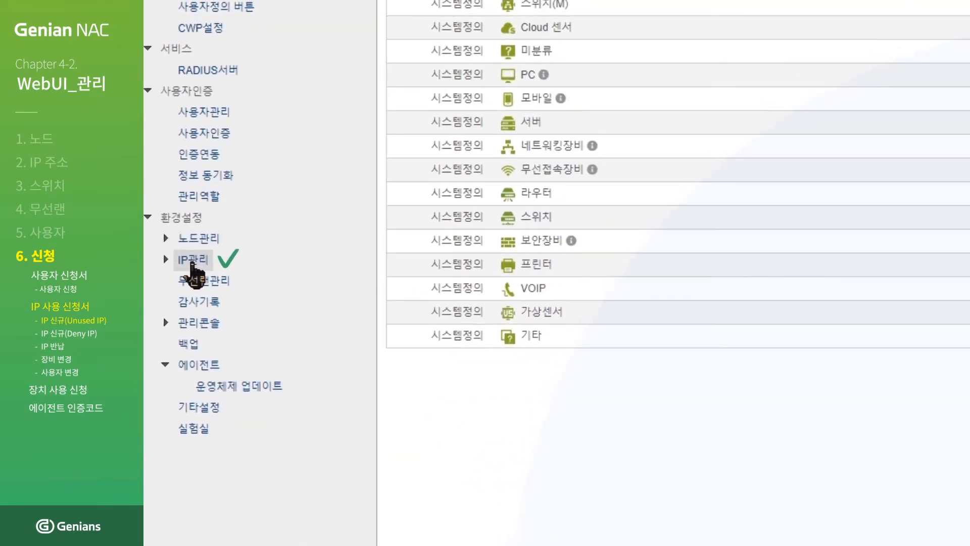
click(191, 263)
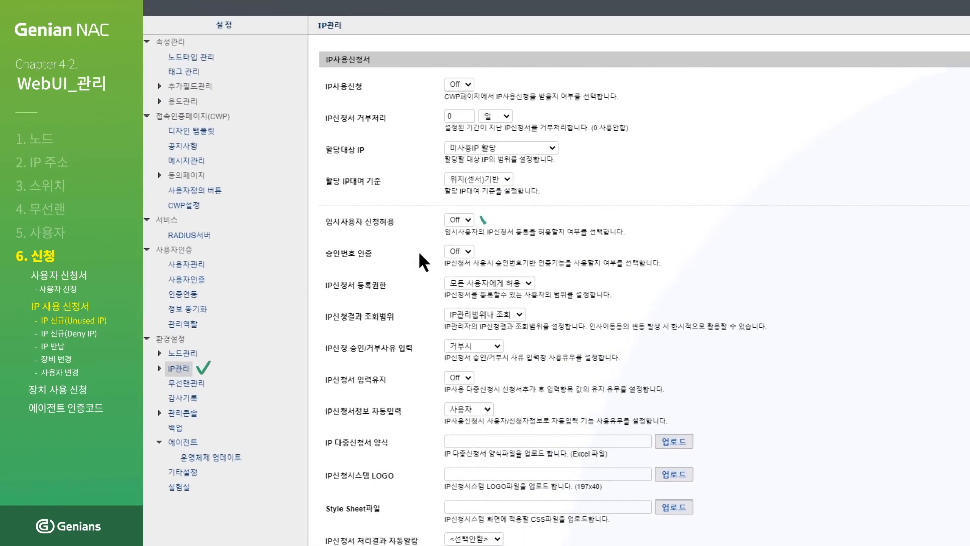
click(469, 219)
click(466, 231)
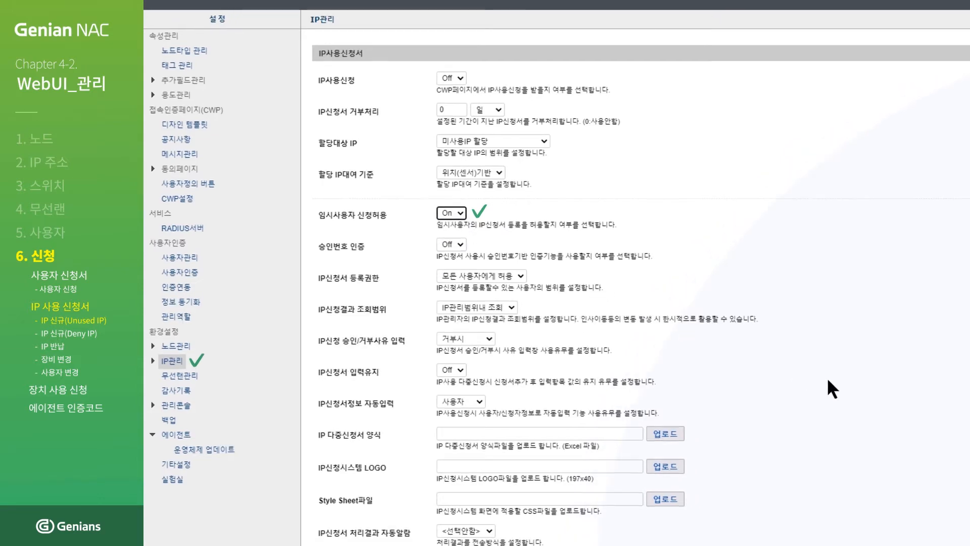
scroll(587, 165, down, 10)
scroll(588, 172, down, 8)
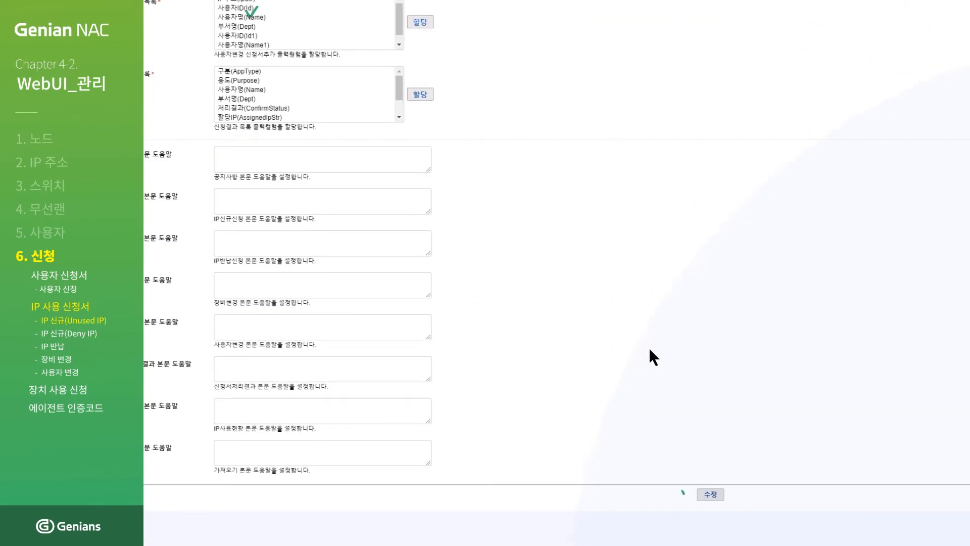
click(708, 495)
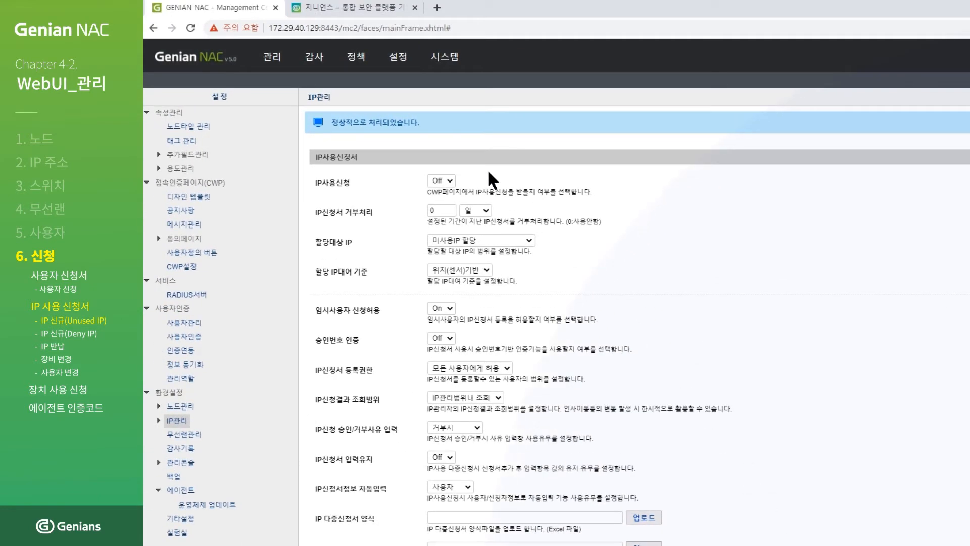
click(344, 10)
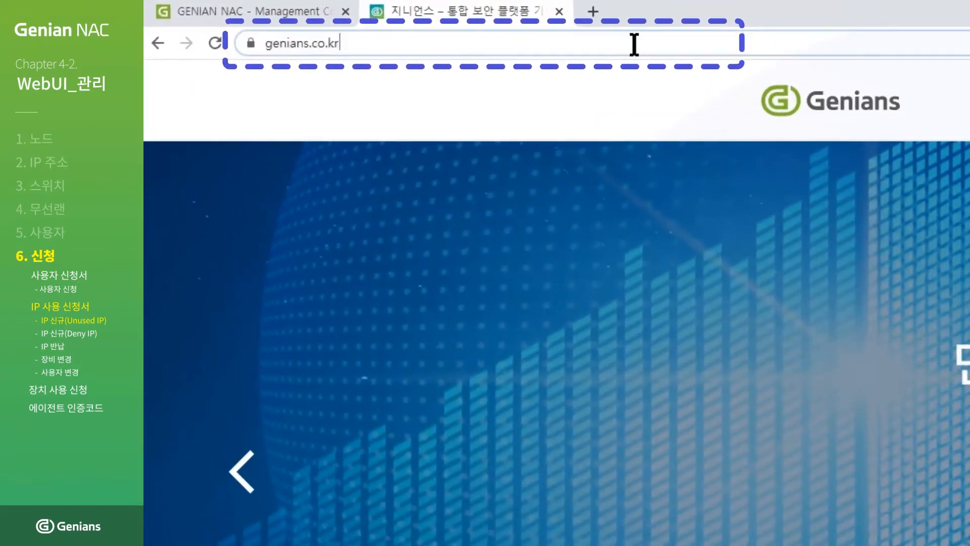
click(635, 44)
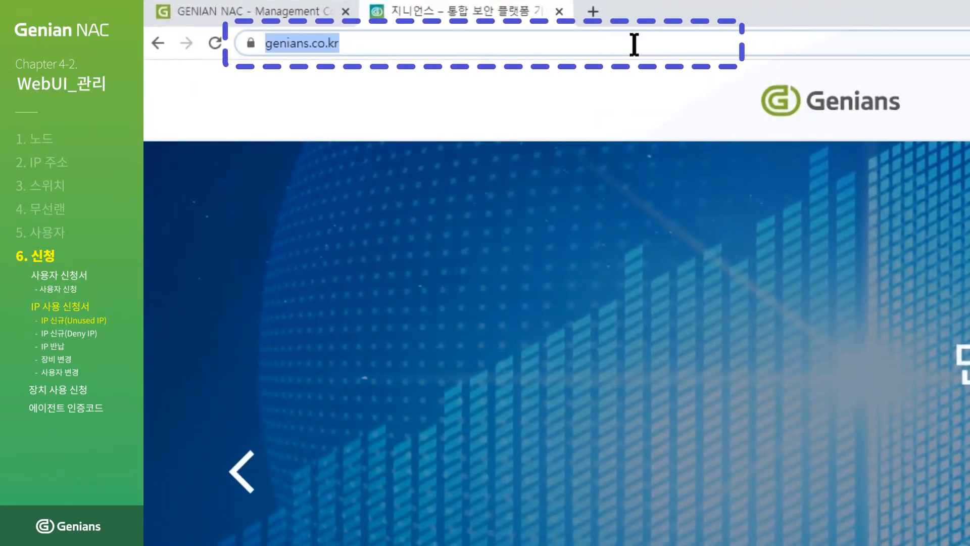
text(https://172.2)
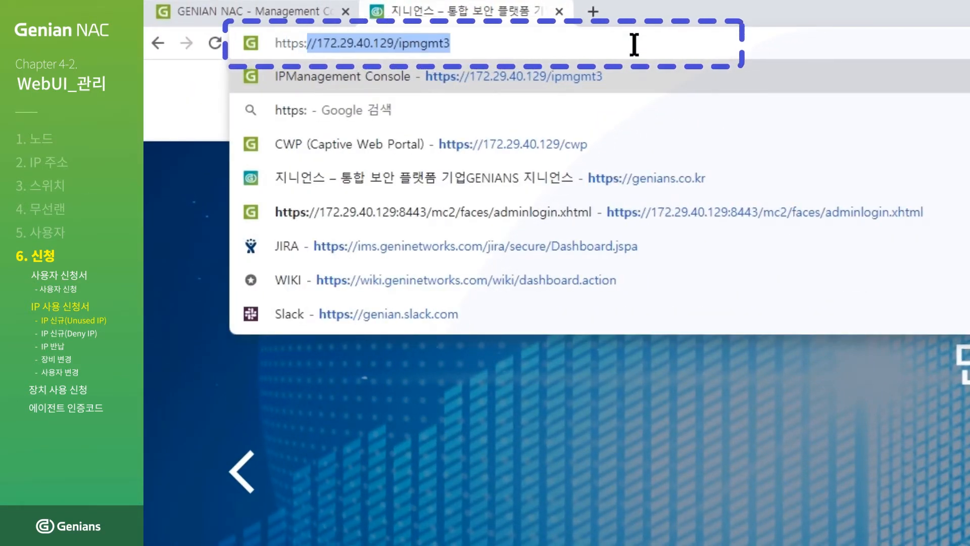
text(9.40.129/)
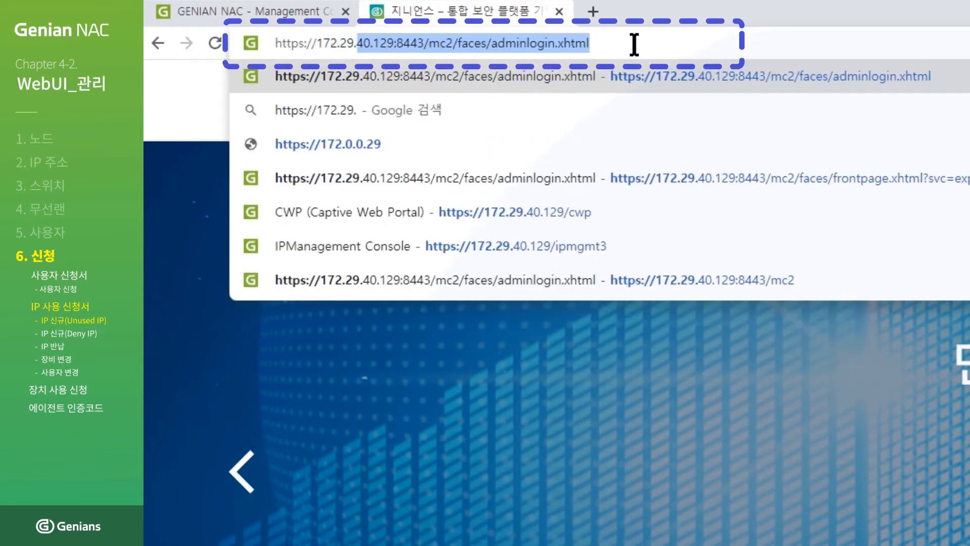
text(ipmgmt3)
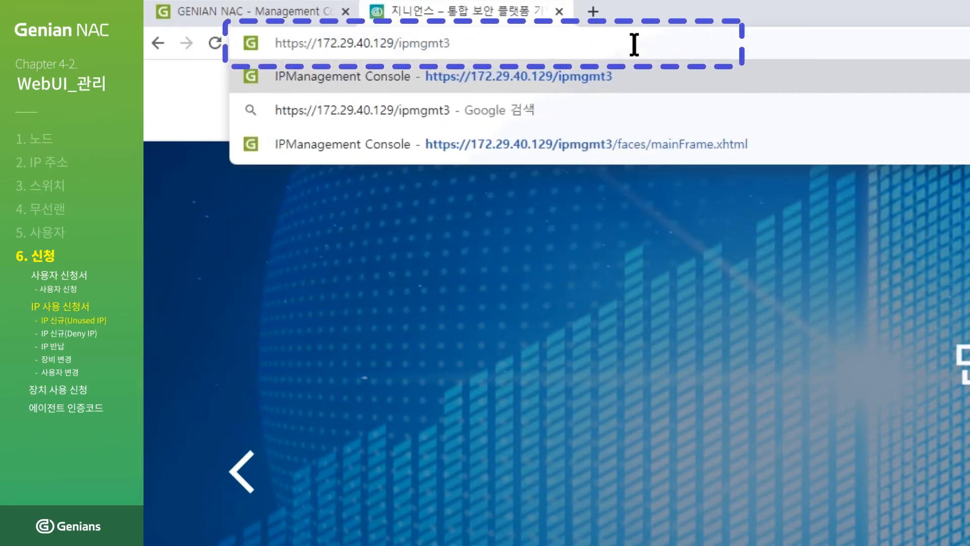
key(Return)
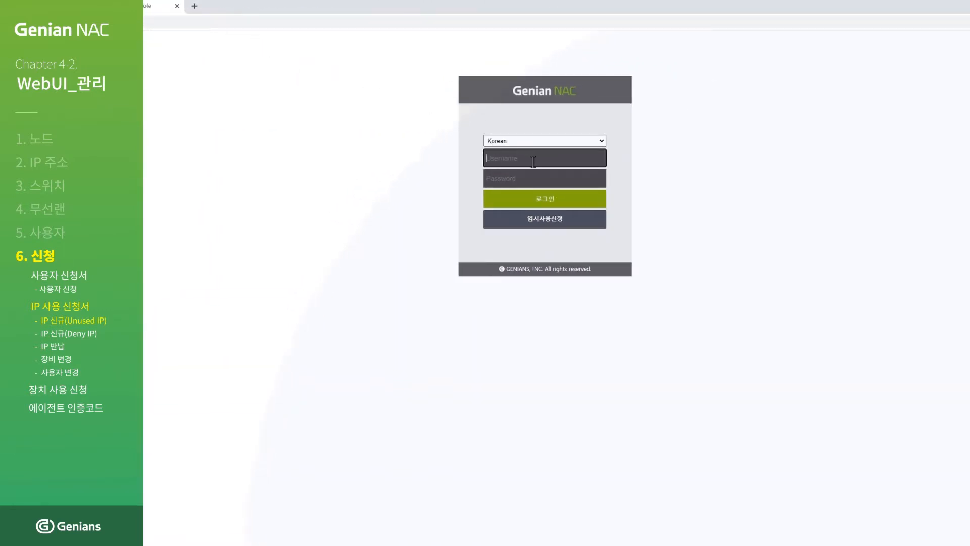
click(595, 228)
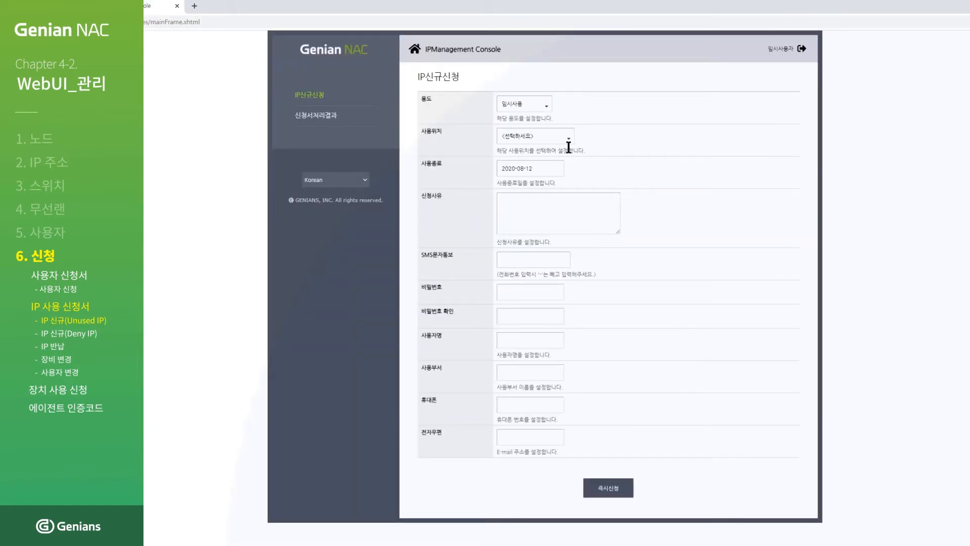
click(544, 107)
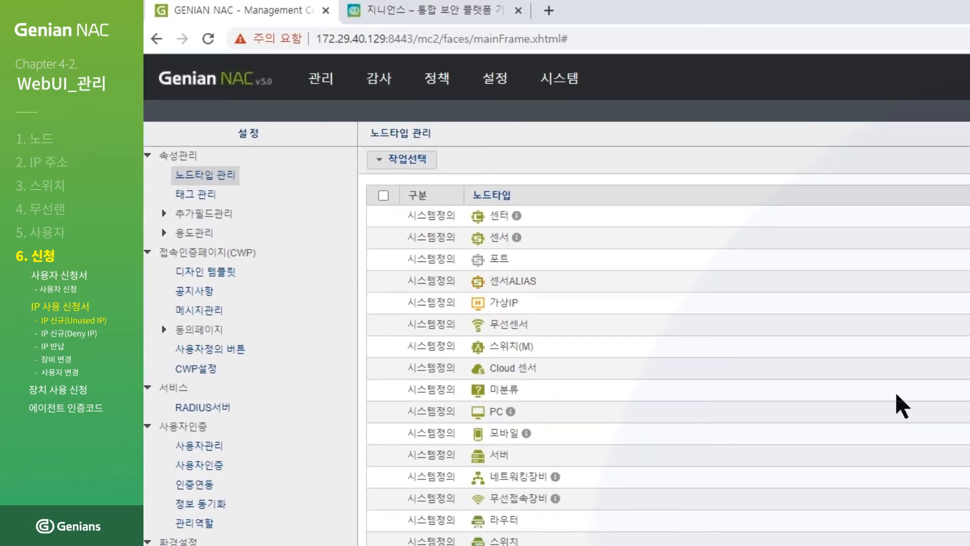
Go to 설정 > 용도관리 > IP용도 > IP신규 and open the USERIP_VARIABLE purpose.
click(496, 82)
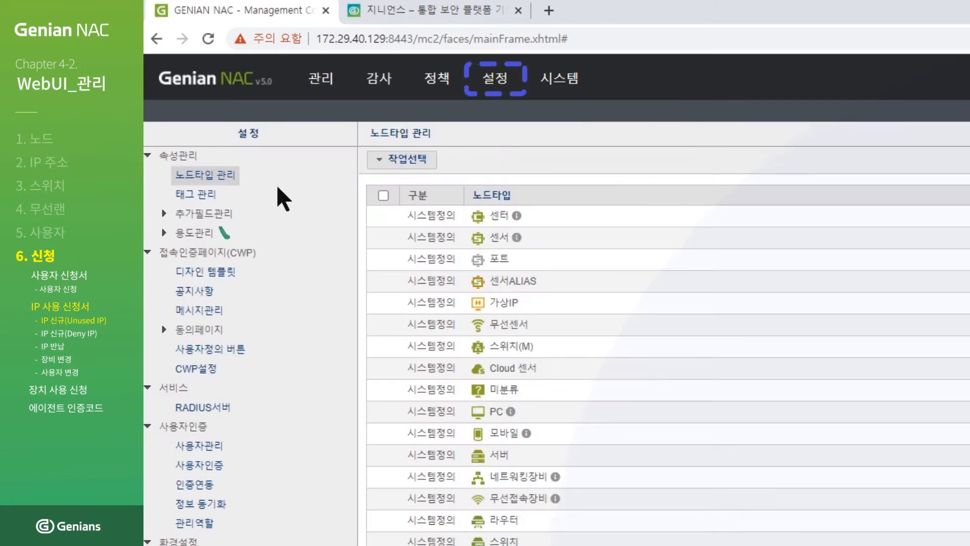
click(177, 232)
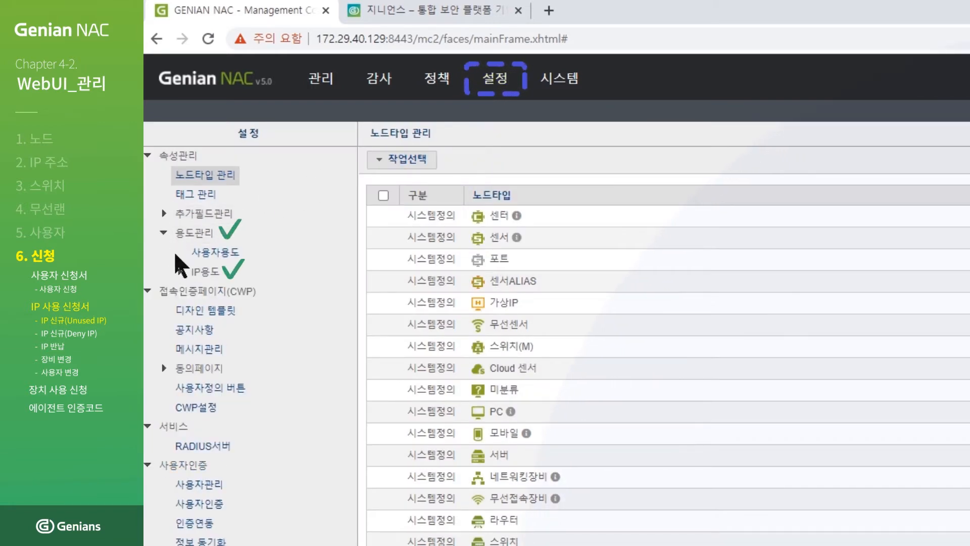
click(180, 272)
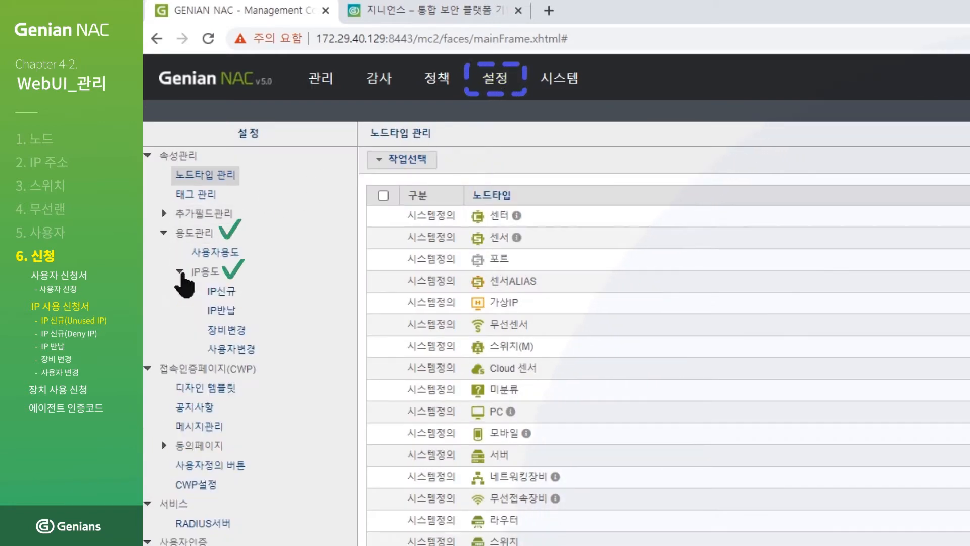
click(230, 298)
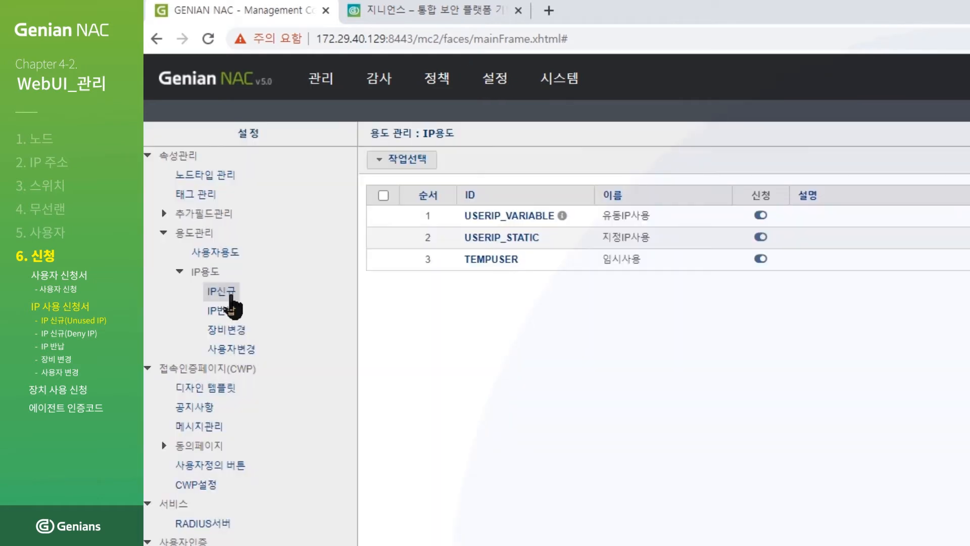
click(527, 218)
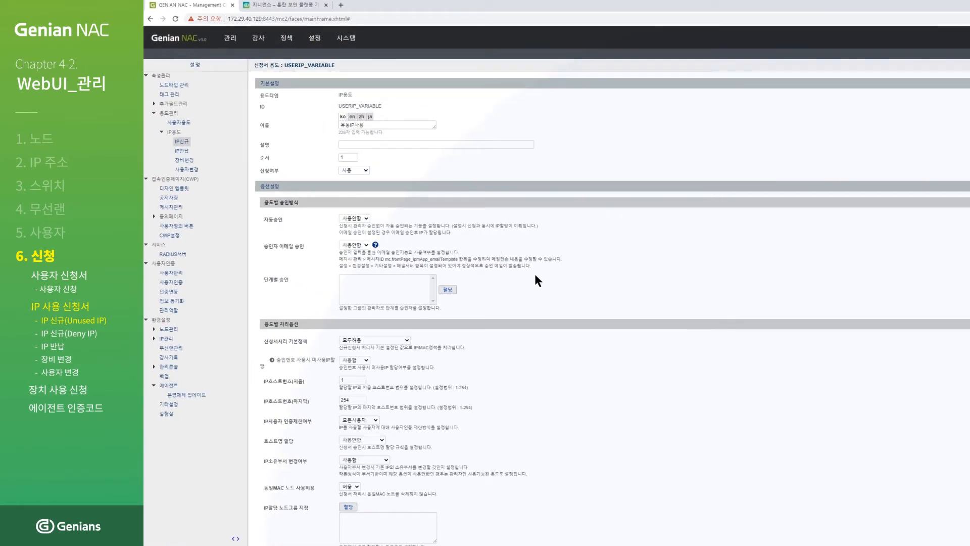
Assign 휴대폰 to USERIP_VARIABLE's 신규 신청 입력 필드, save, and return to the second tab.
scroll(551, 286, down, 5)
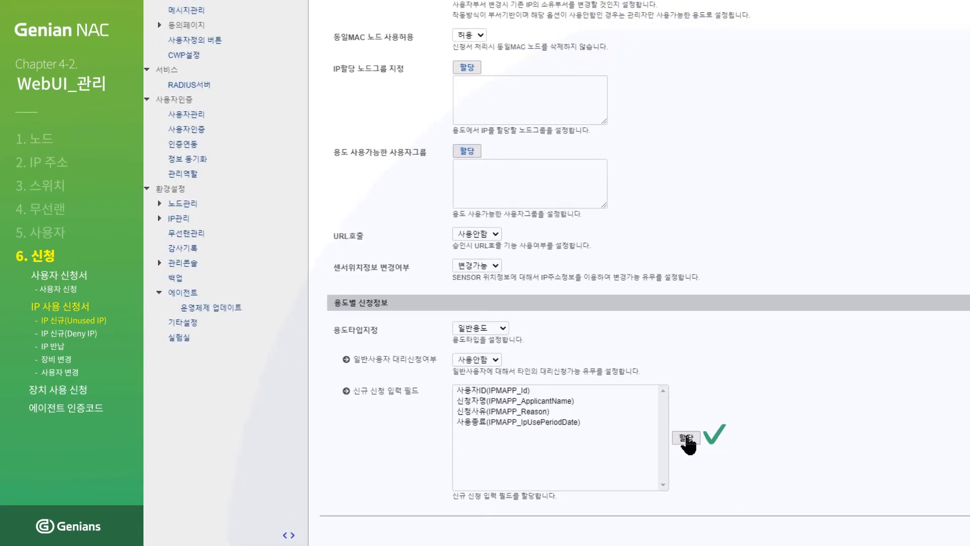
click(685, 437)
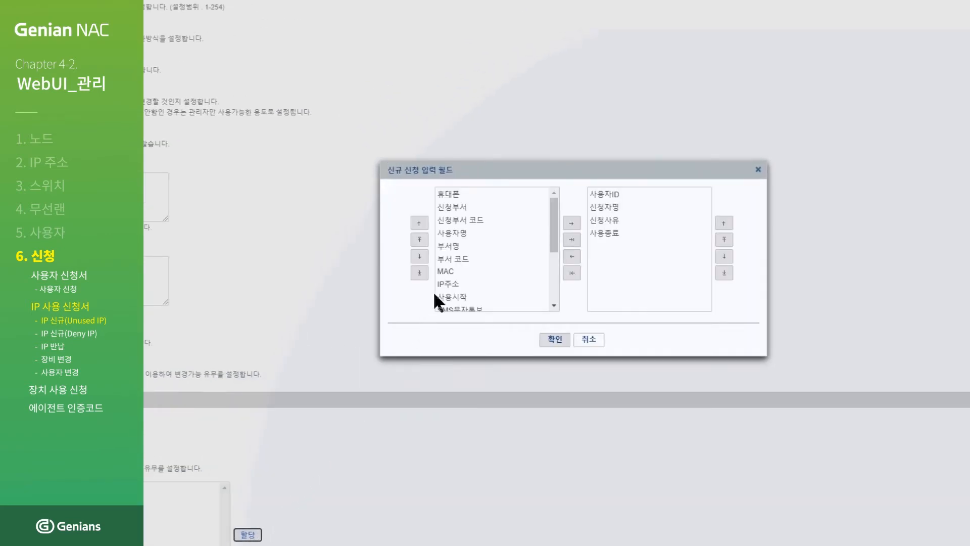
double_click(494, 194)
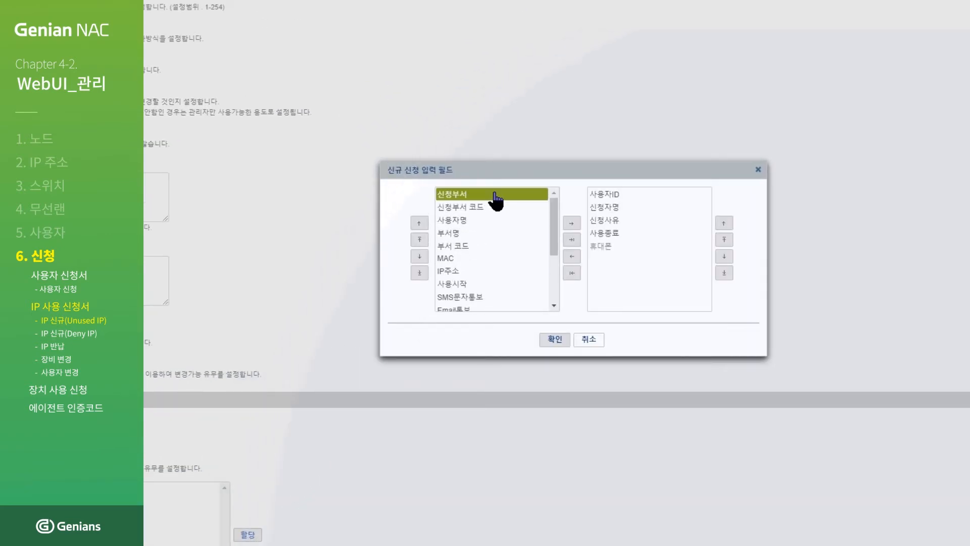
click(554, 339)
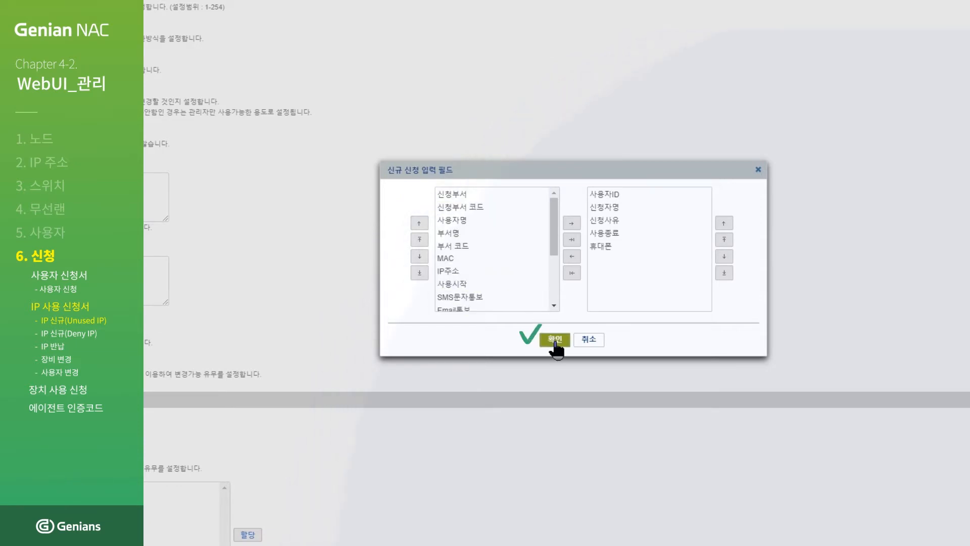
click(555, 342)
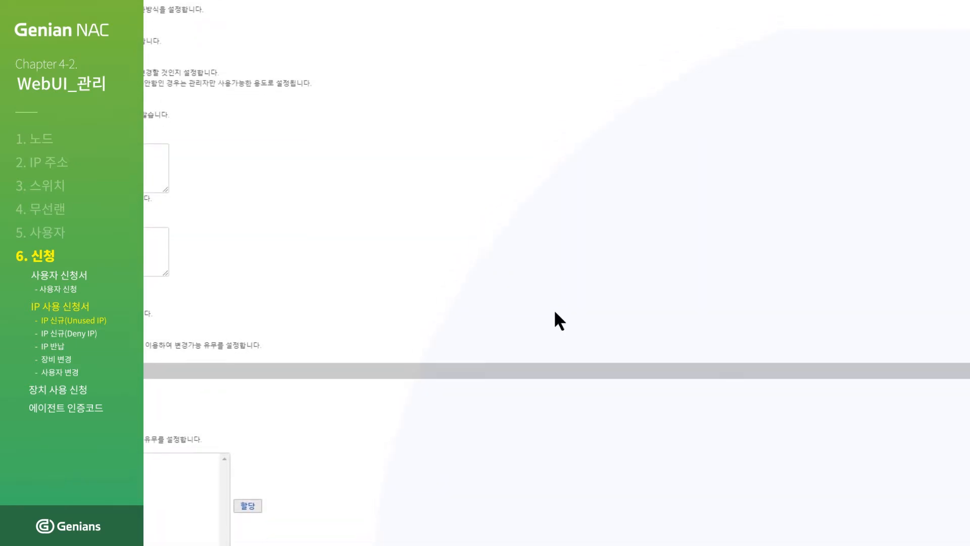
click(555, 529)
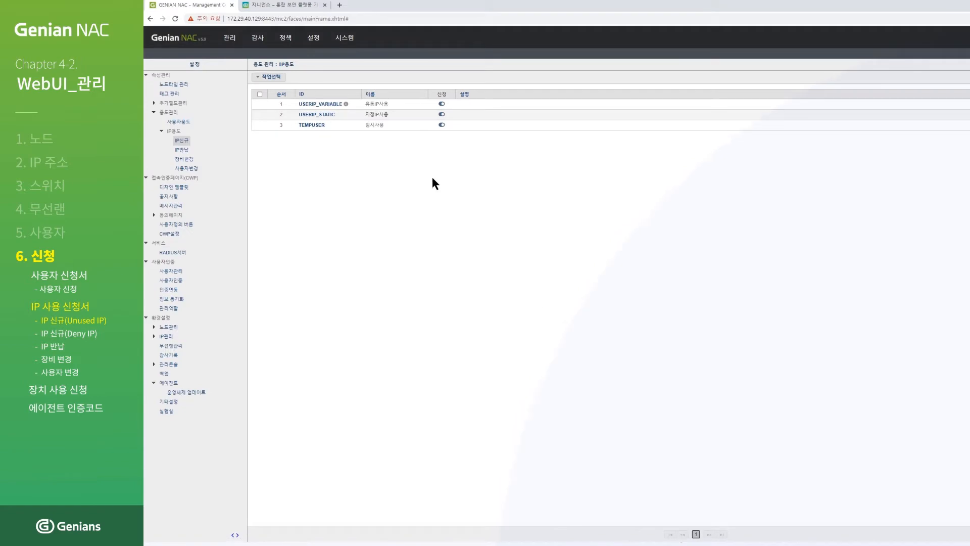
click(298, 5)
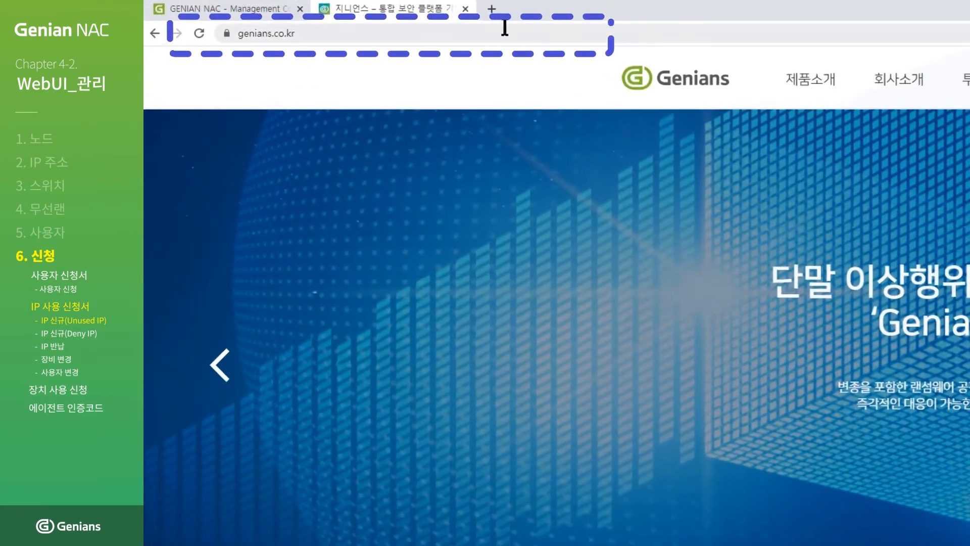
click(449, 25)
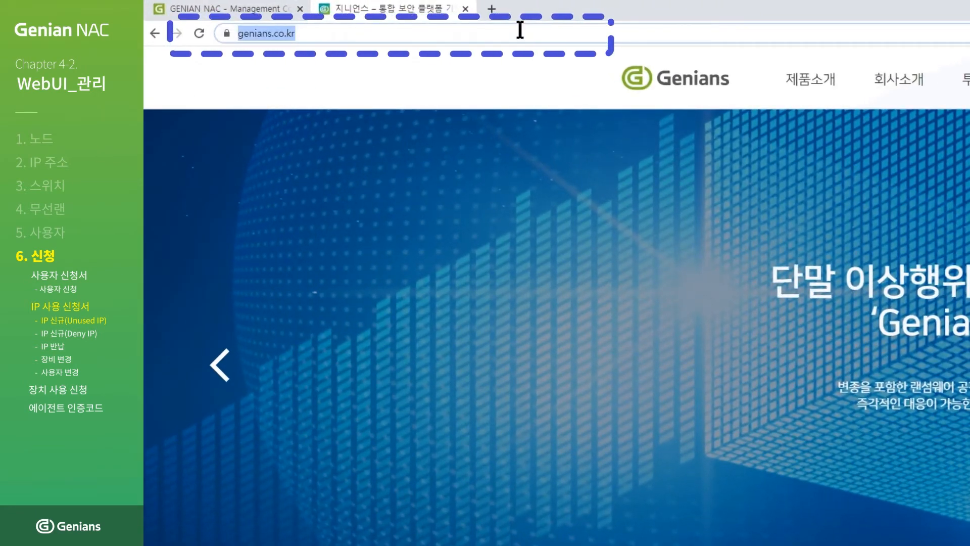
text(https://1)
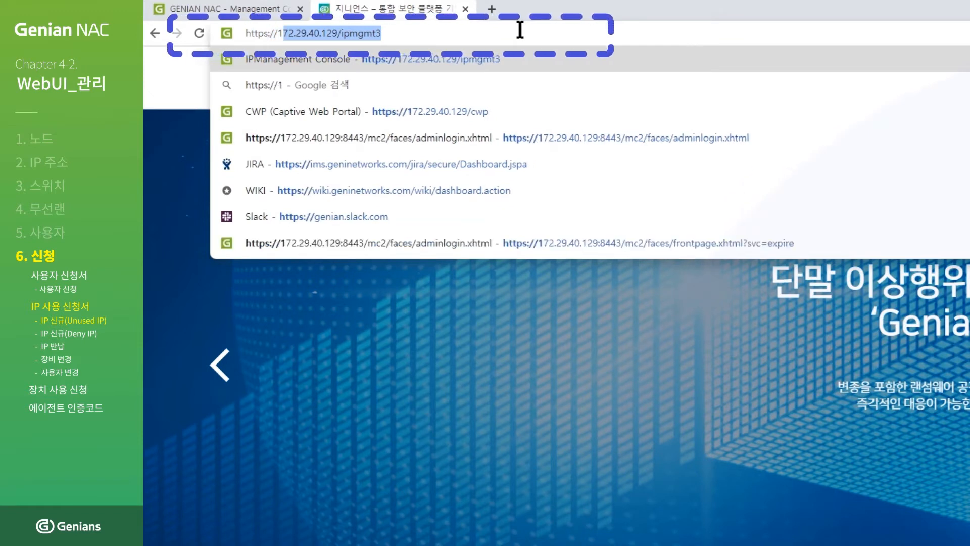
text(72.29.40.129/ipmgmt3)
key(Return)
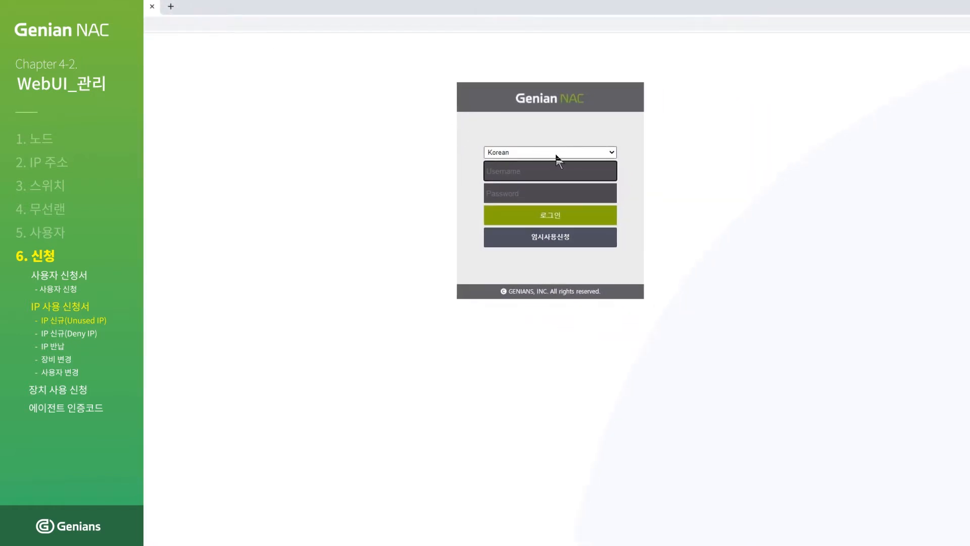
text(education)
click(595, 191)
text(*********)
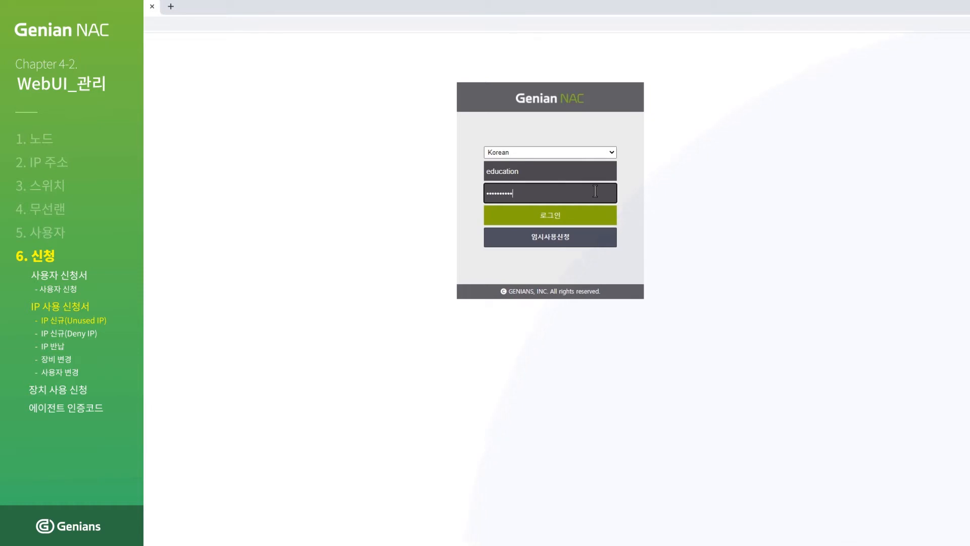
click(555, 218)
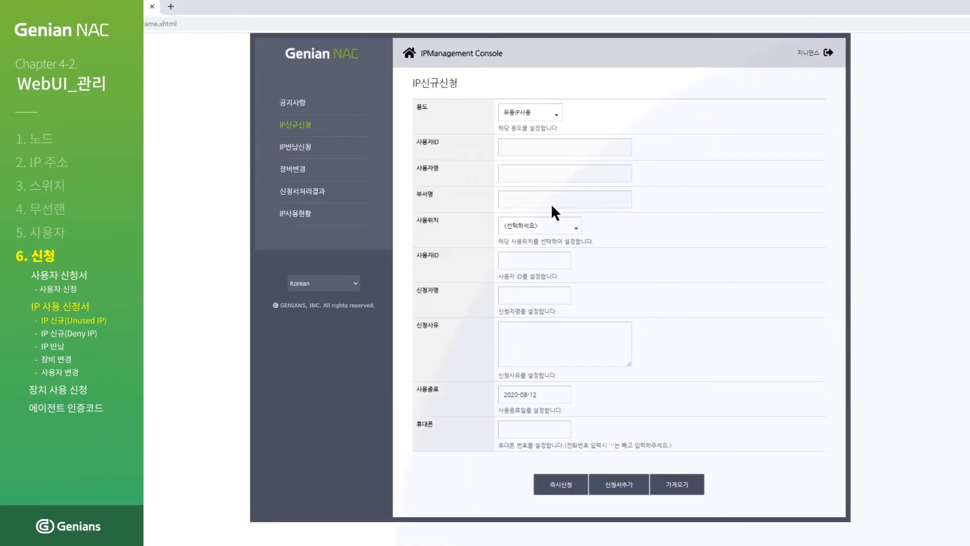
click(555, 119)
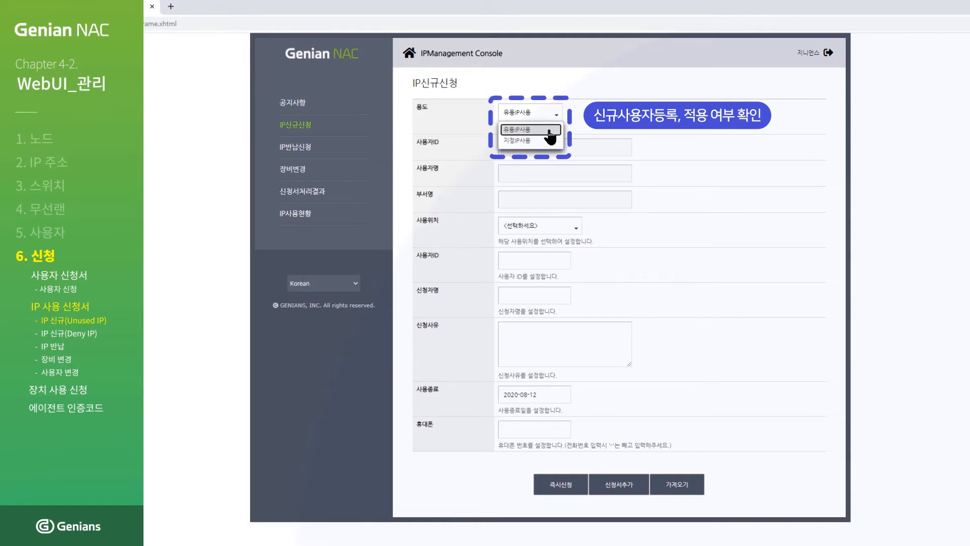
click(549, 131)
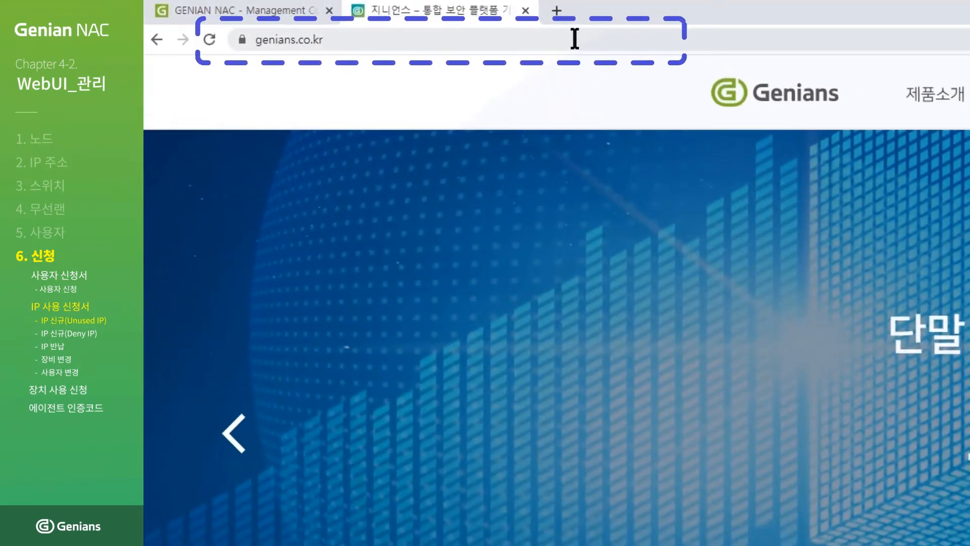
click(574, 38)
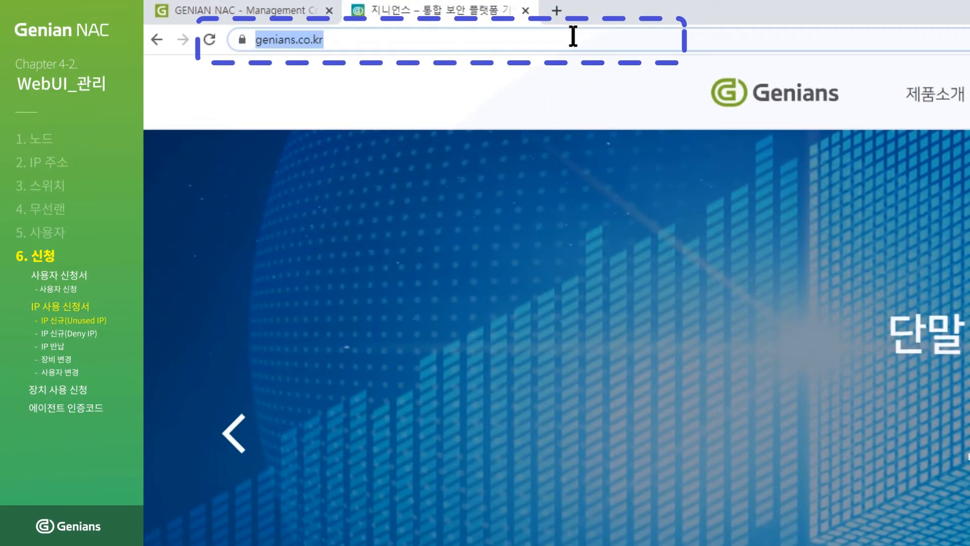
text(https://172.29)
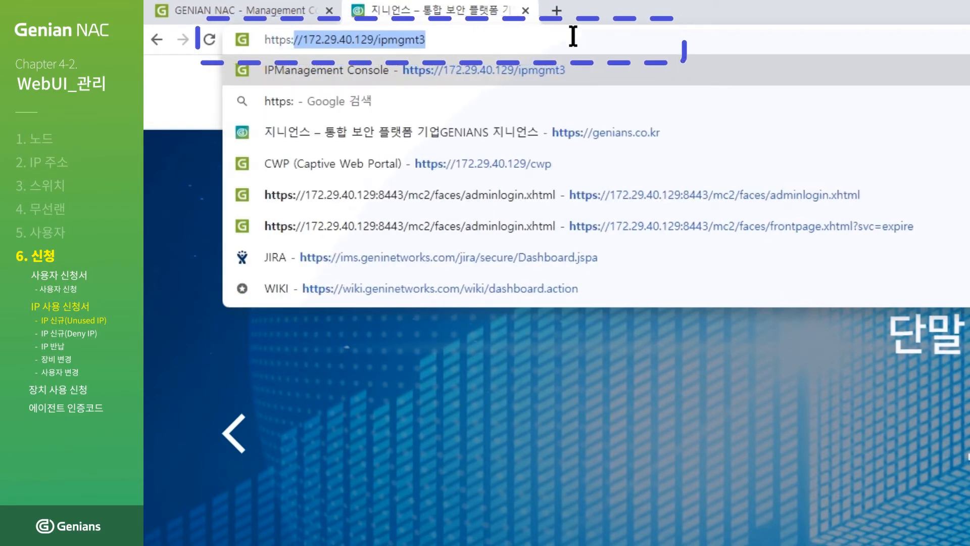
text(.40.129/)
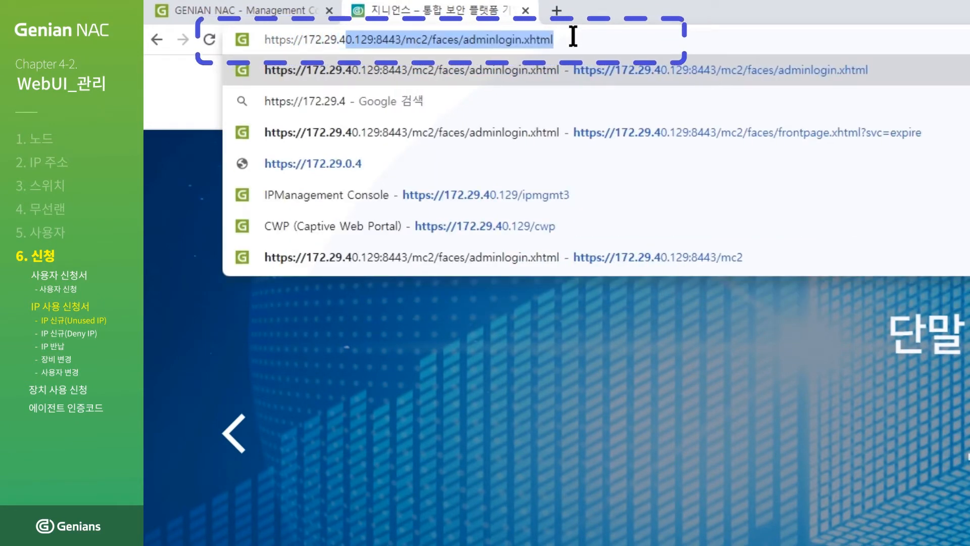
text(ipmgmt3)
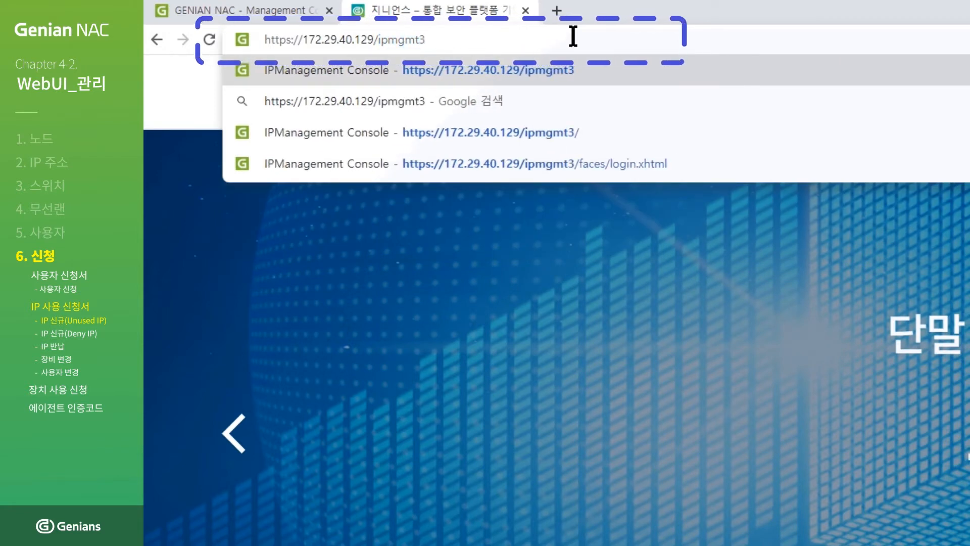
key(Return)
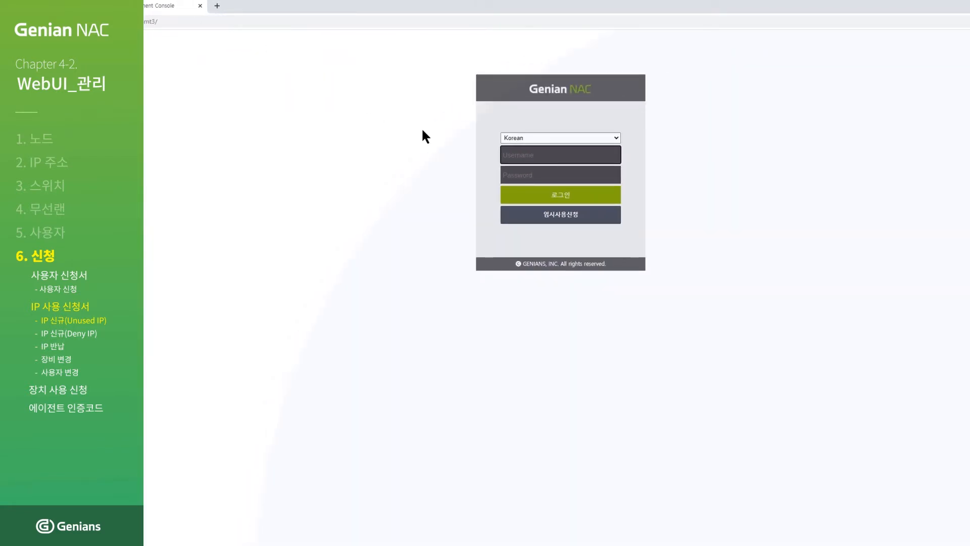
click(560, 218)
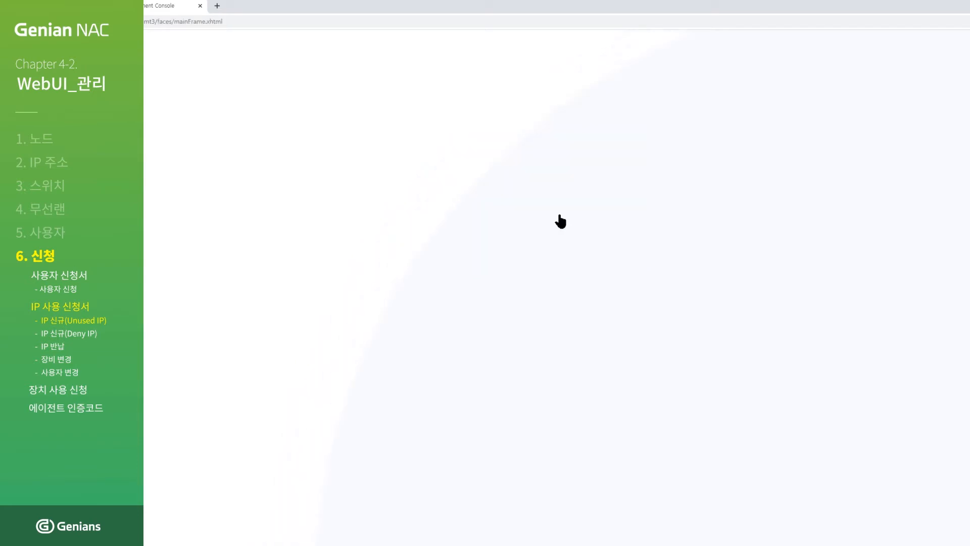
Set 용도 to 임시사용, 사용위치 to S-172.29.40.130, and reason 'IP신청 테스트입니다.'.
click(559, 106)
click(559, 118)
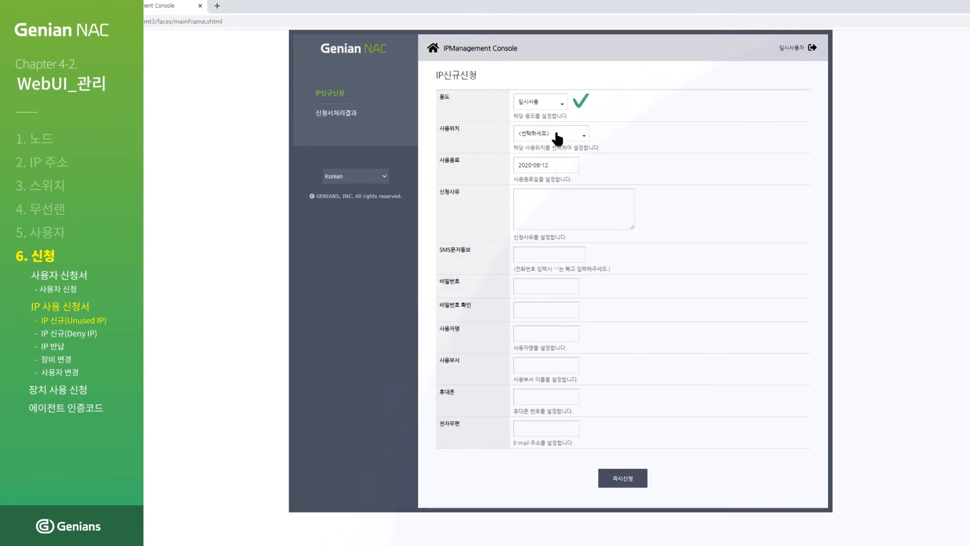
click(554, 134)
click(556, 173)
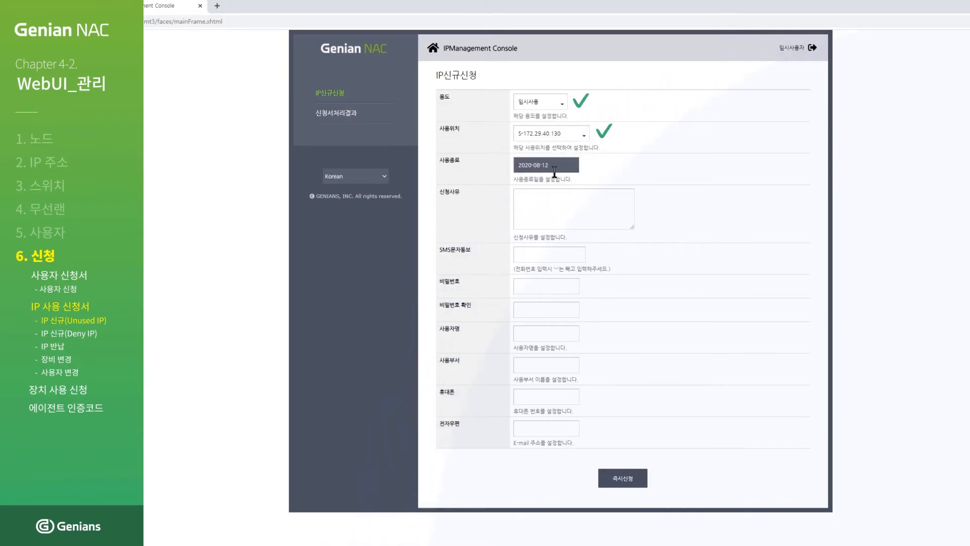
click(595, 204)
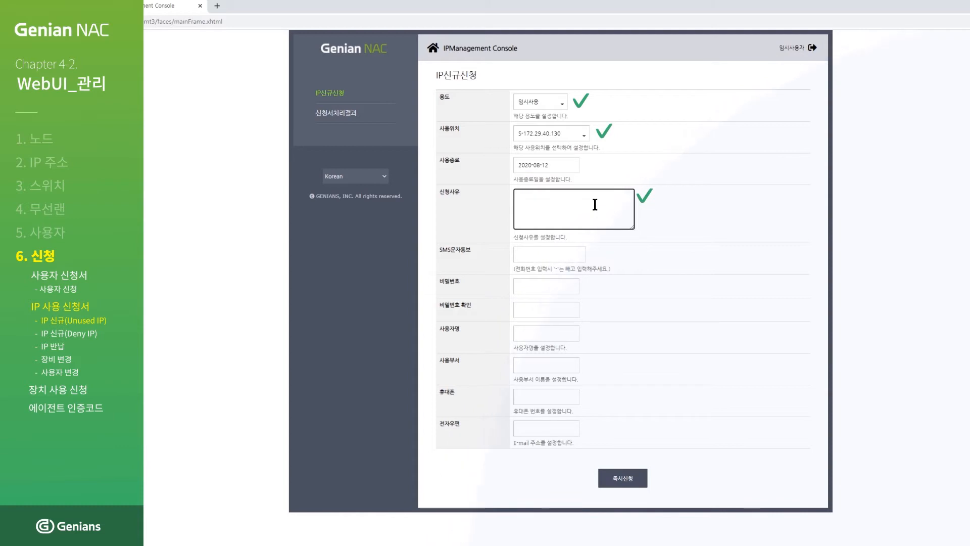
text(IP신청 테스트입니다.)
Enter the request password and its confirmation plus the user's name, then submit with 즉시신청.
click(567, 286)
text(1234)
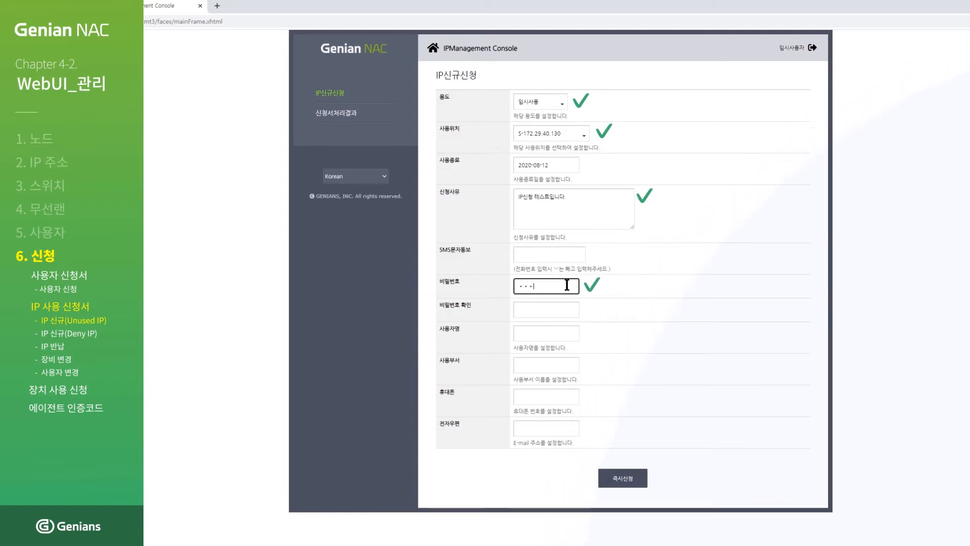
click(563, 309)
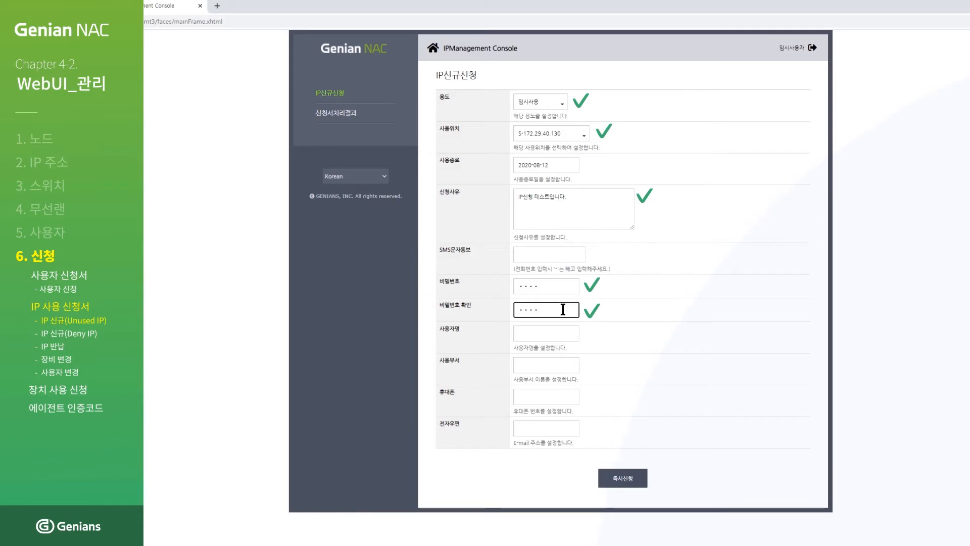
click(567, 331)
text(지니언심)
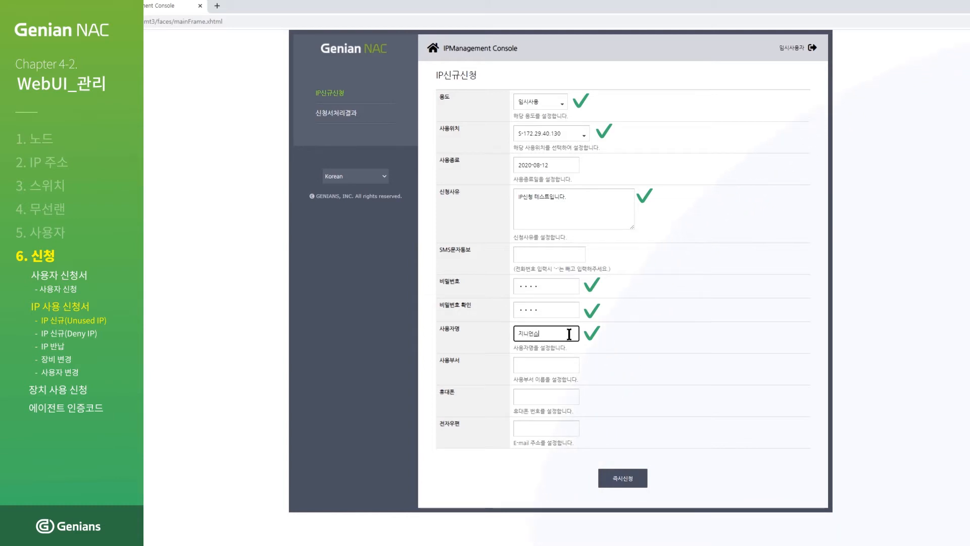
click(619, 481)
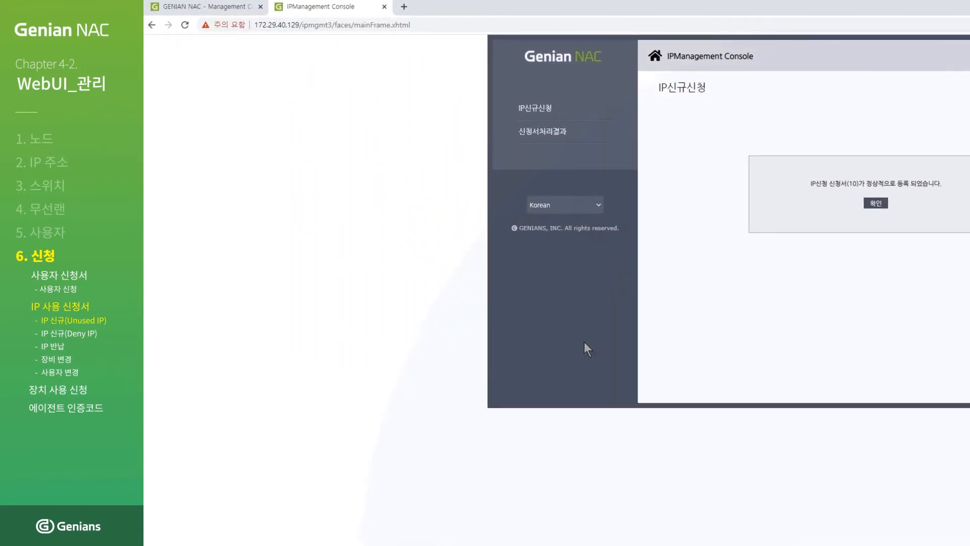
In the admin console's 관리 > 신청 > IP신규/반납 list, approve request 10 and confirm.
click(200, 5)
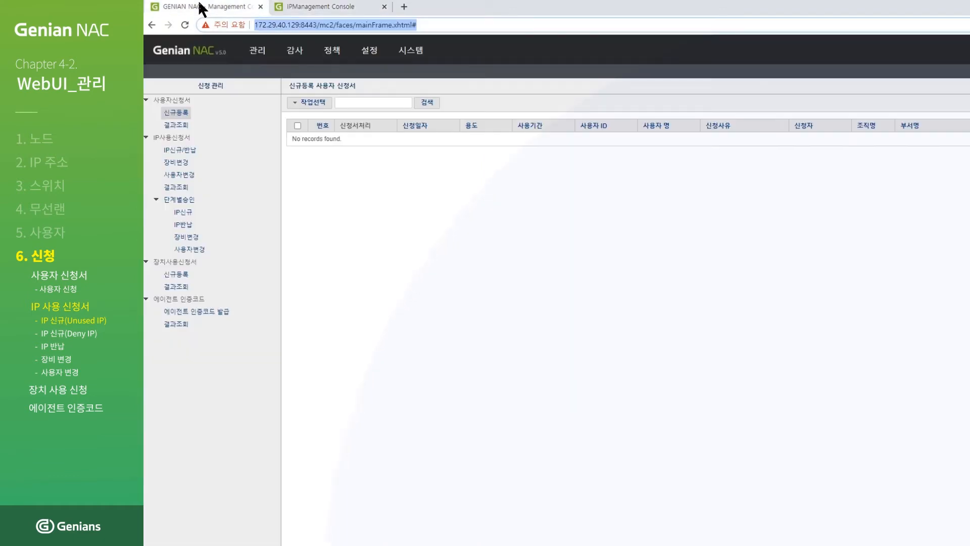
mouse_move(255, 55)
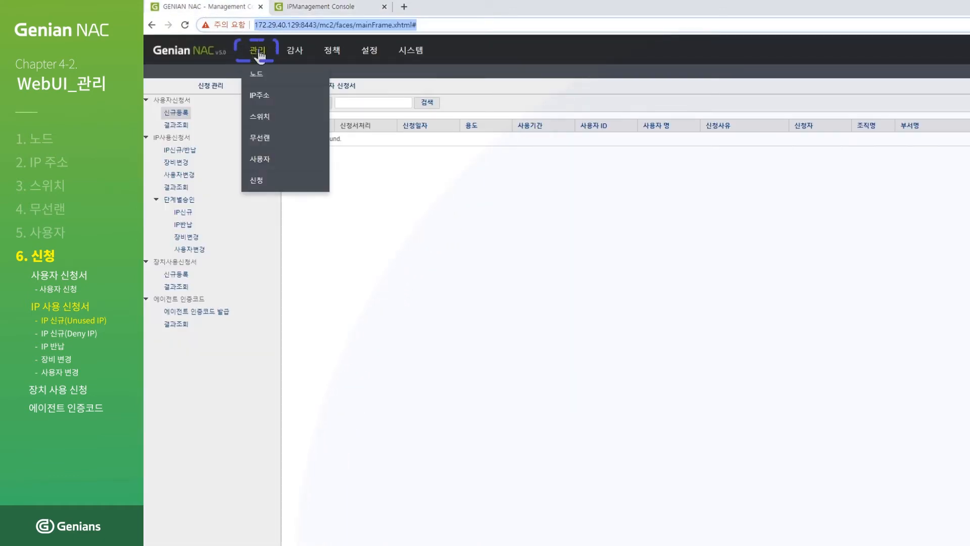
click(262, 183)
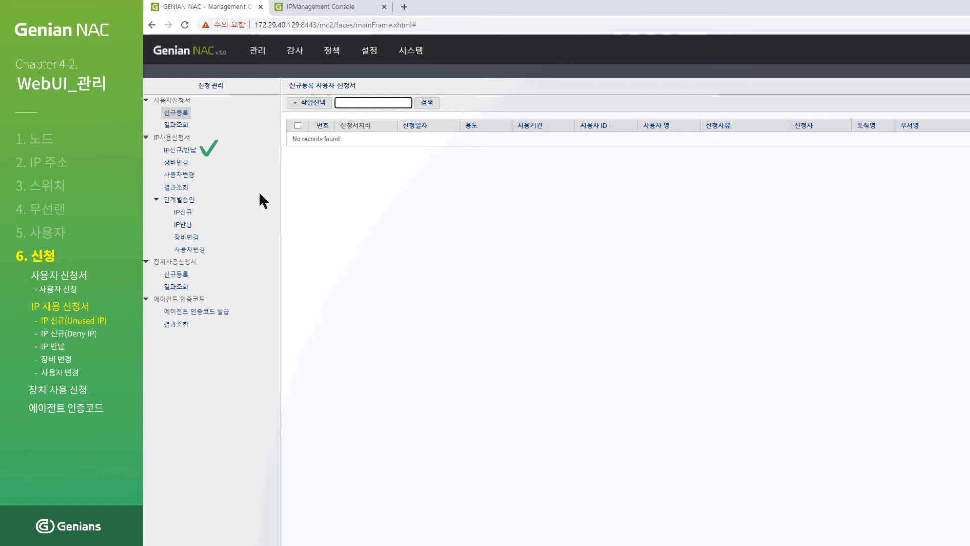
click(189, 151)
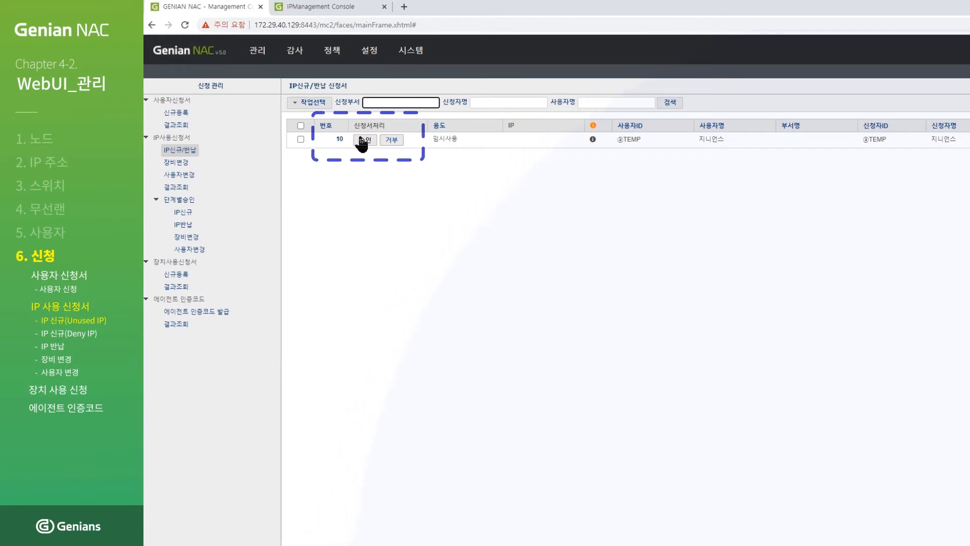
click(363, 141)
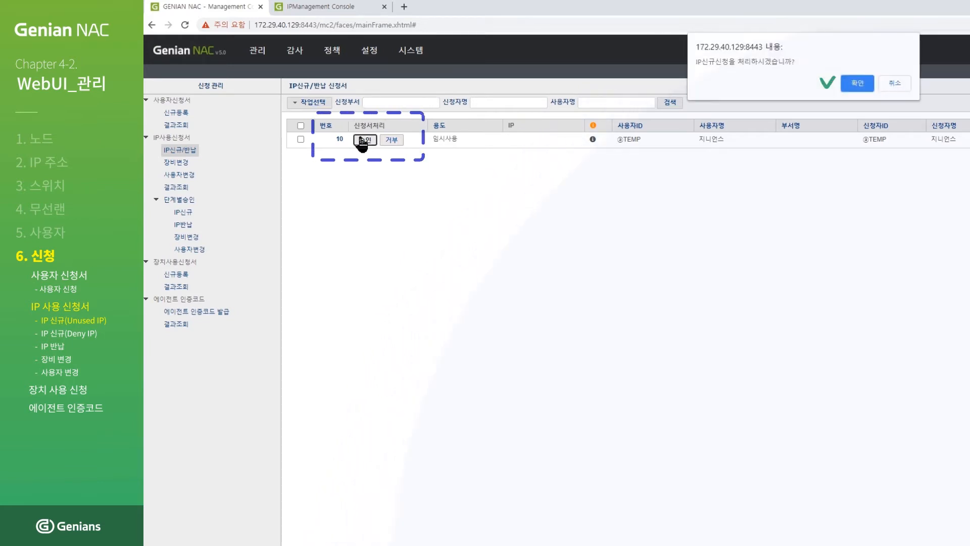
click(858, 83)
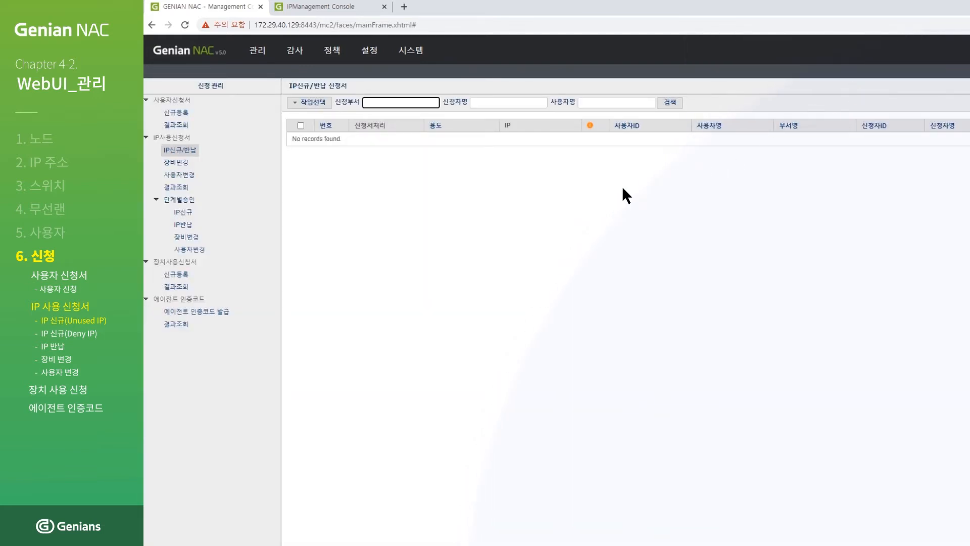
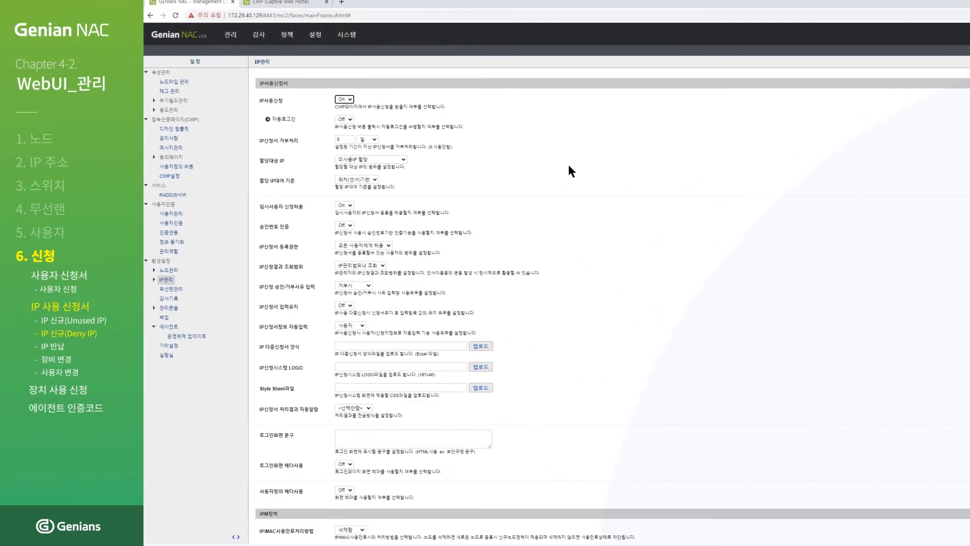
Save the IP management settings with 수정 and switch to the CWP browser tab.
scroll(569, 169, down, 8)
scroll(571, 189, down, 7)
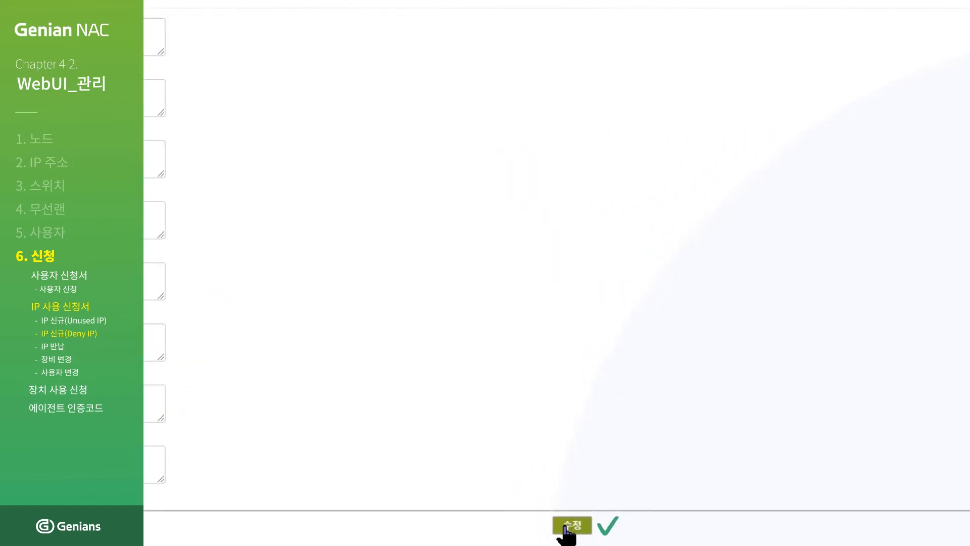
click(569, 526)
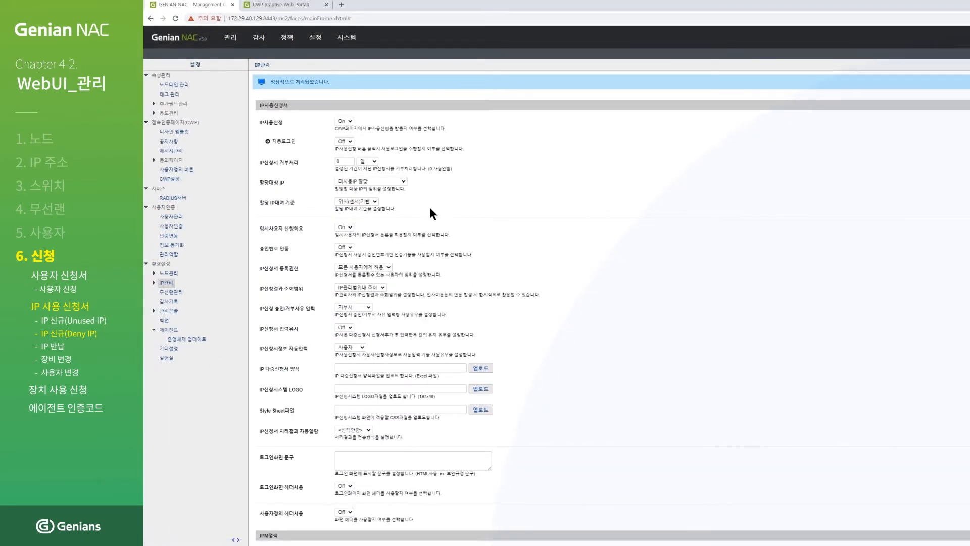
click(290, 5)
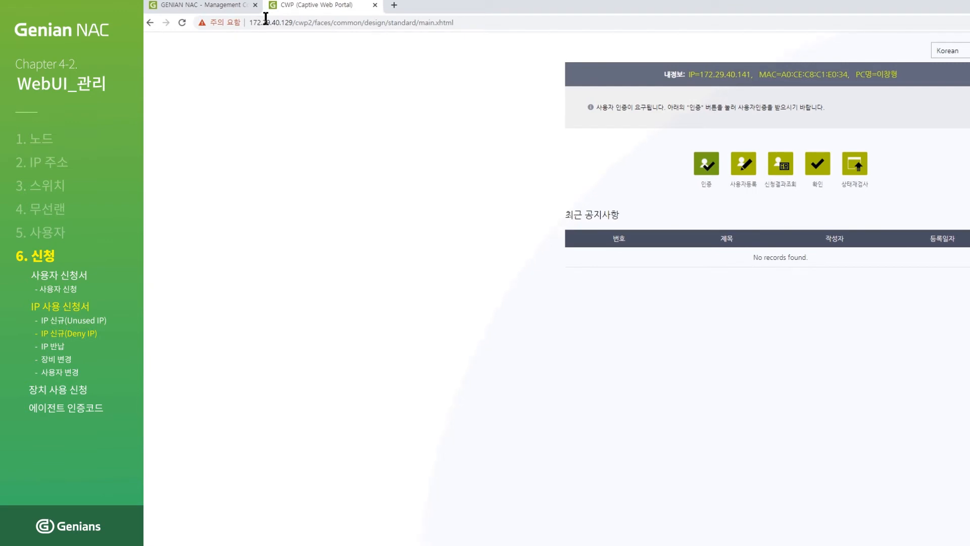
Reload the captive portal and sign in to IP사용신청 with the user's ID and password.
click(182, 23)
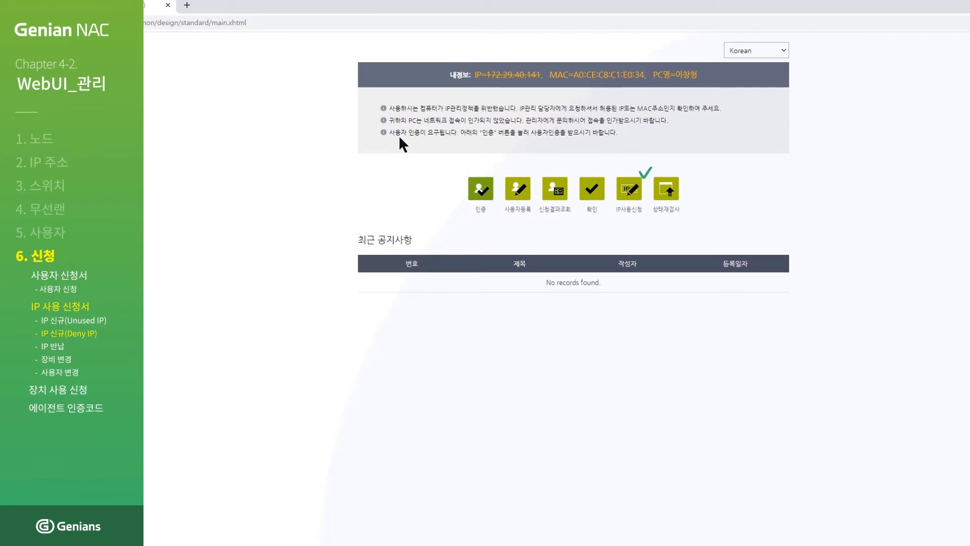
click(631, 191)
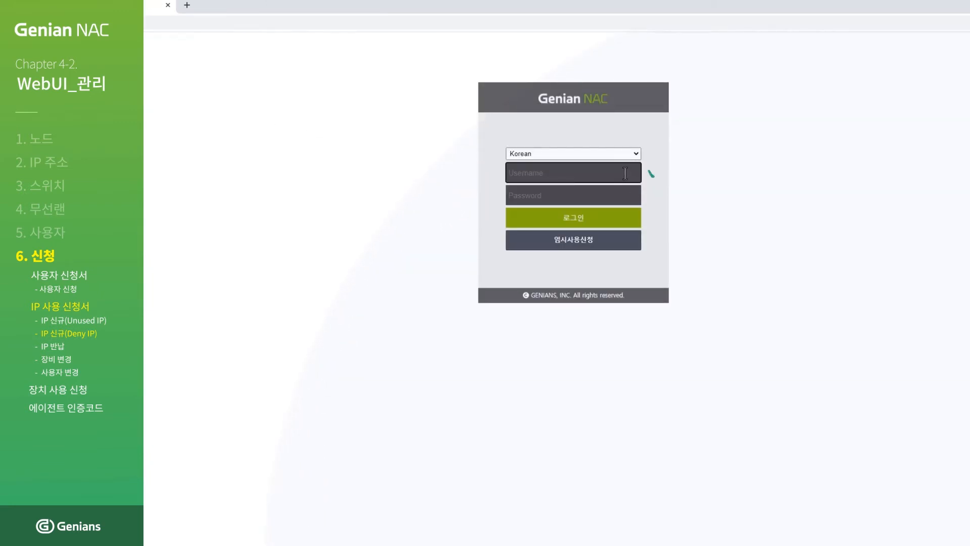
text(education)
click(613, 195)
text(••••••••••)
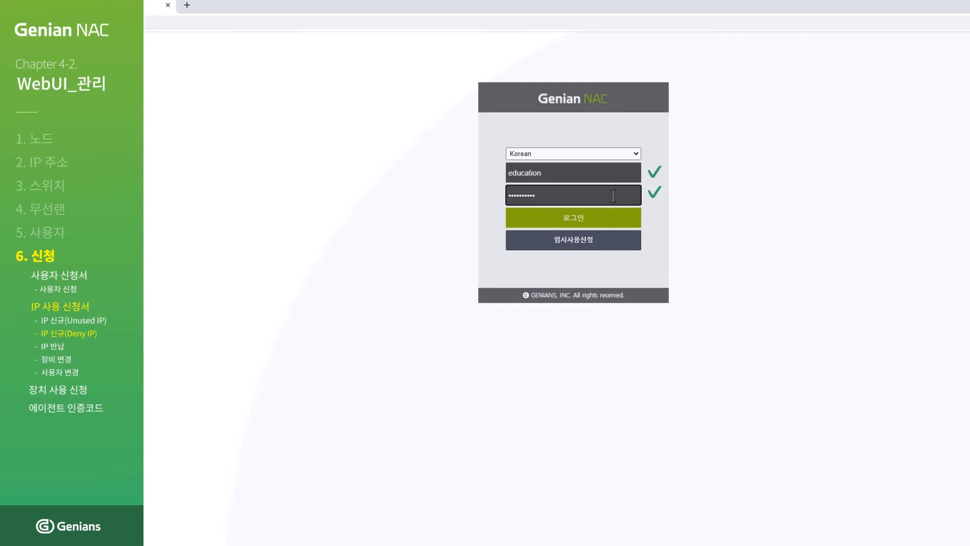
click(577, 220)
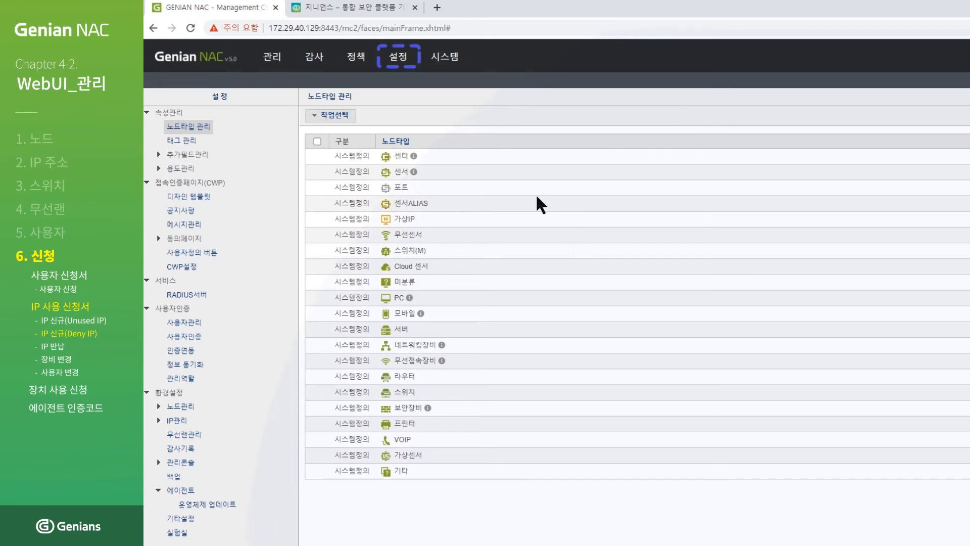
Under 설정 > IP관리, set 임시사용자 신청허용 to On and save with 수정.
click(407, 59)
click(406, 59)
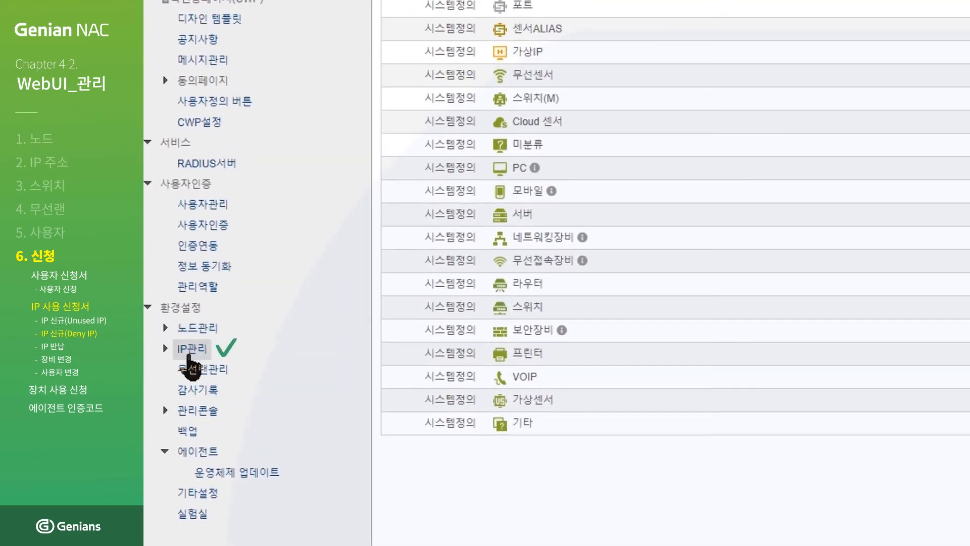
click(189, 356)
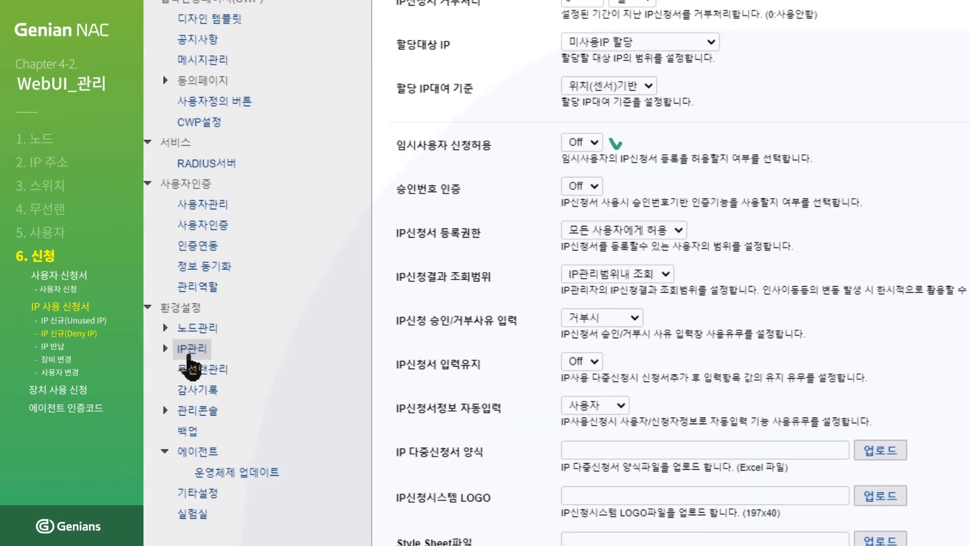
click(595, 143)
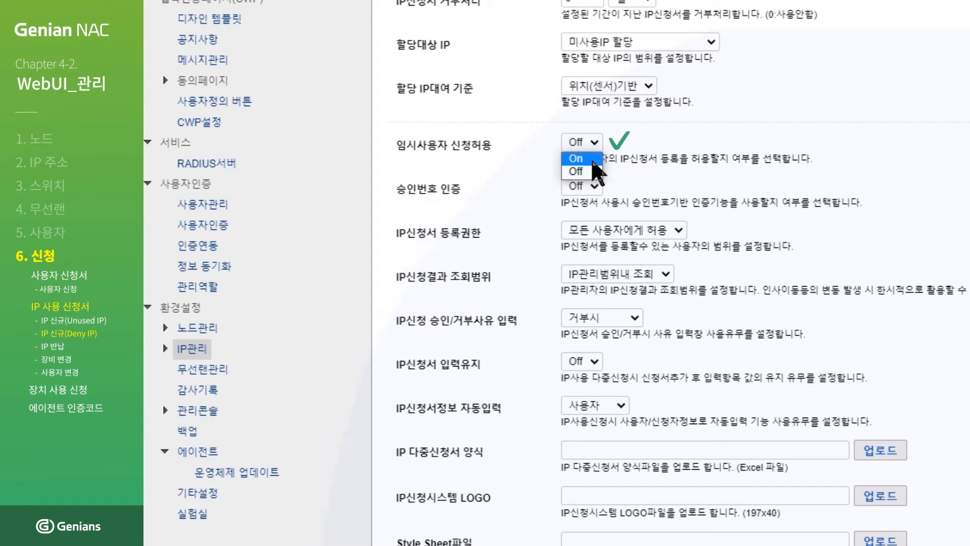
click(594, 161)
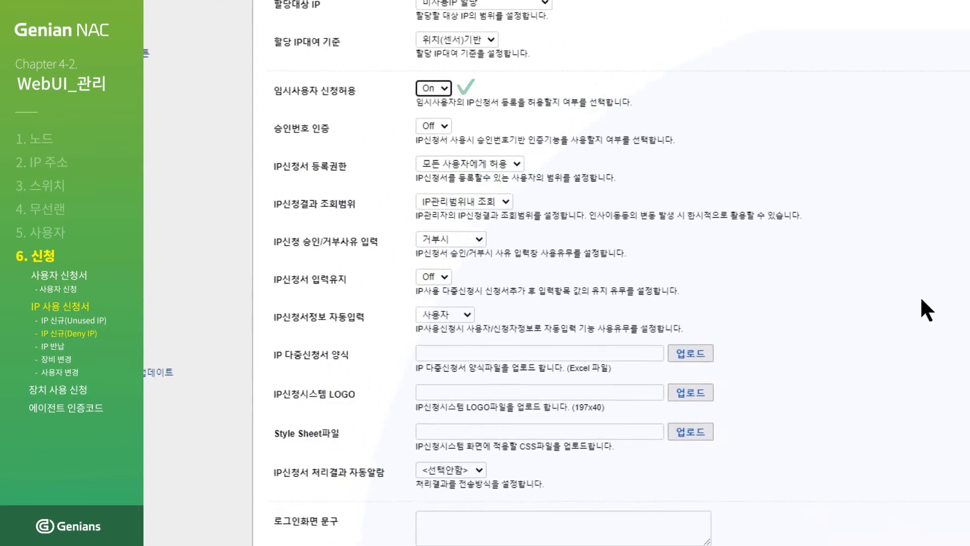
scroll(626, 188, down, 10)
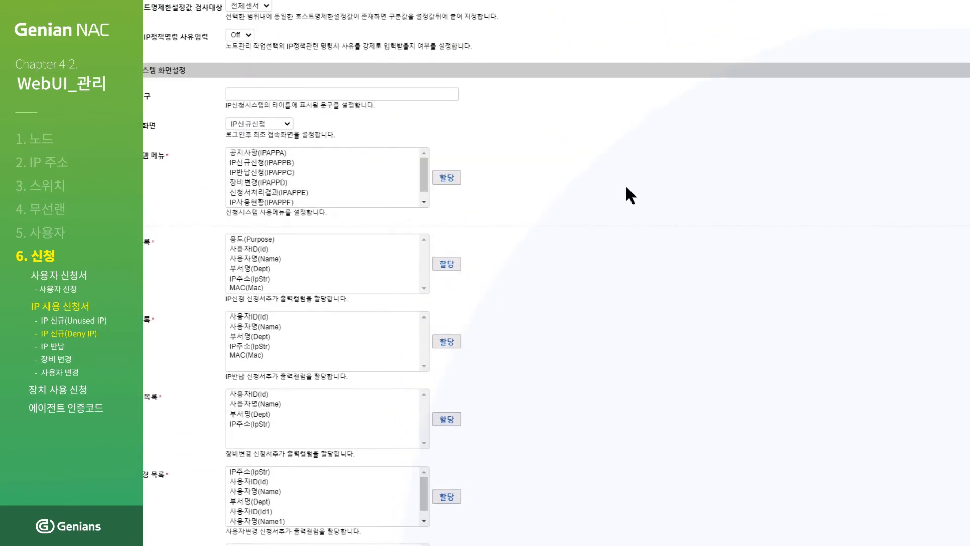
scroll(626, 188, down, 5)
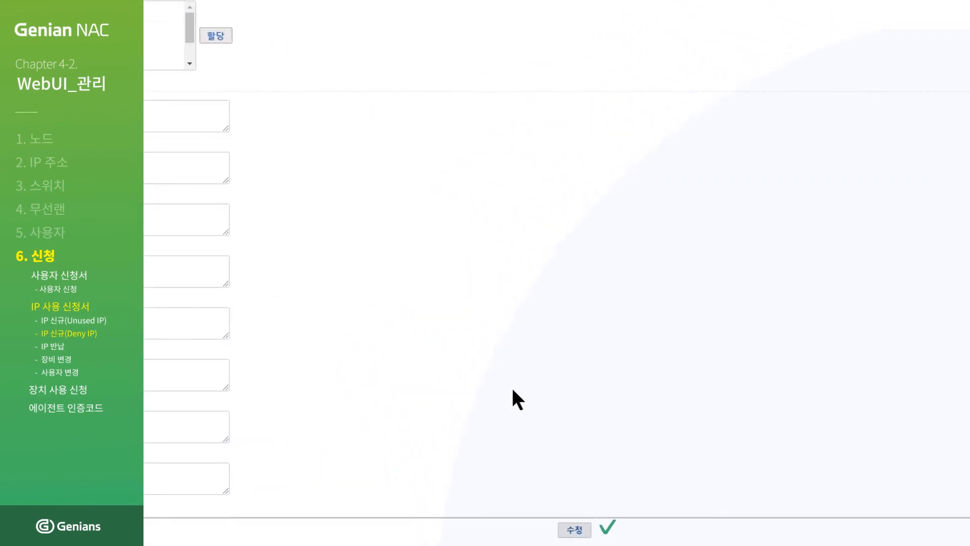
click(573, 531)
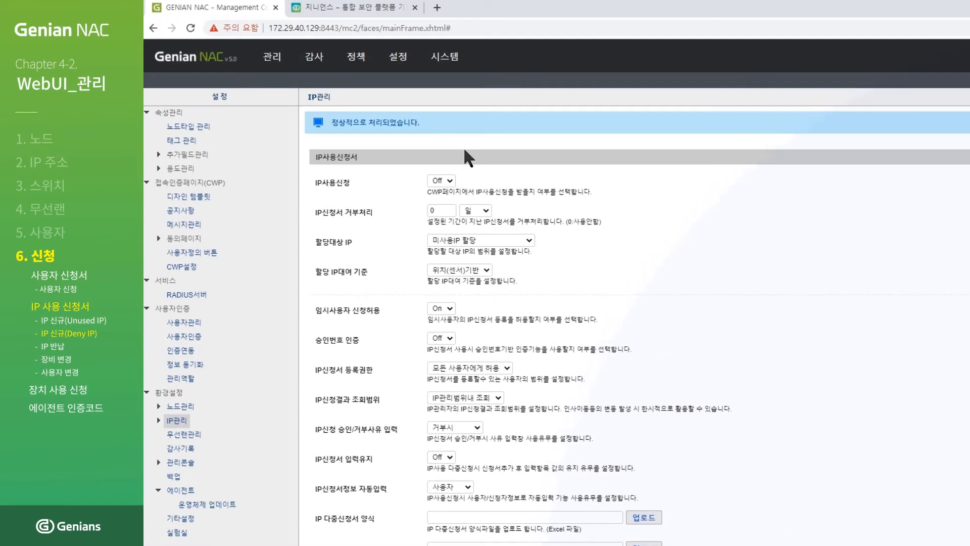
click(346, 14)
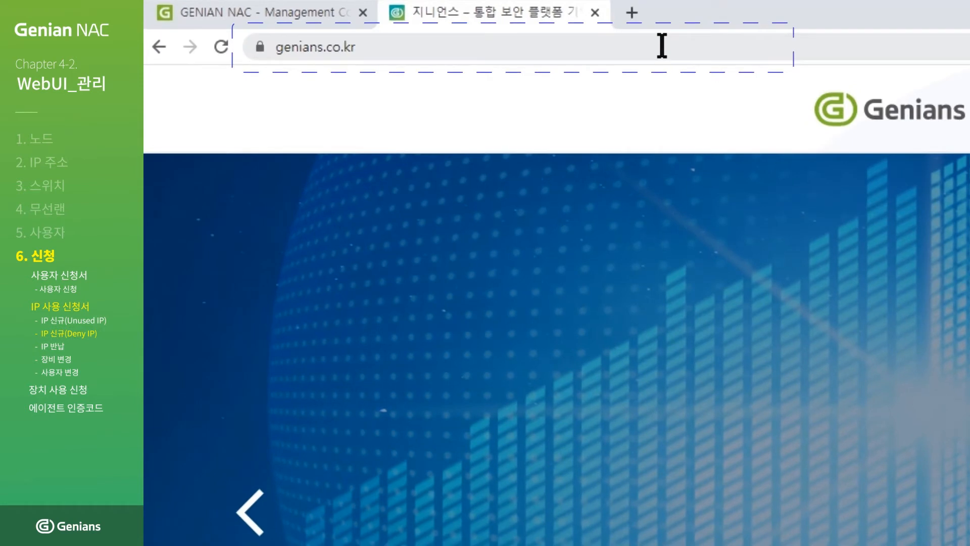
click(466, 29)
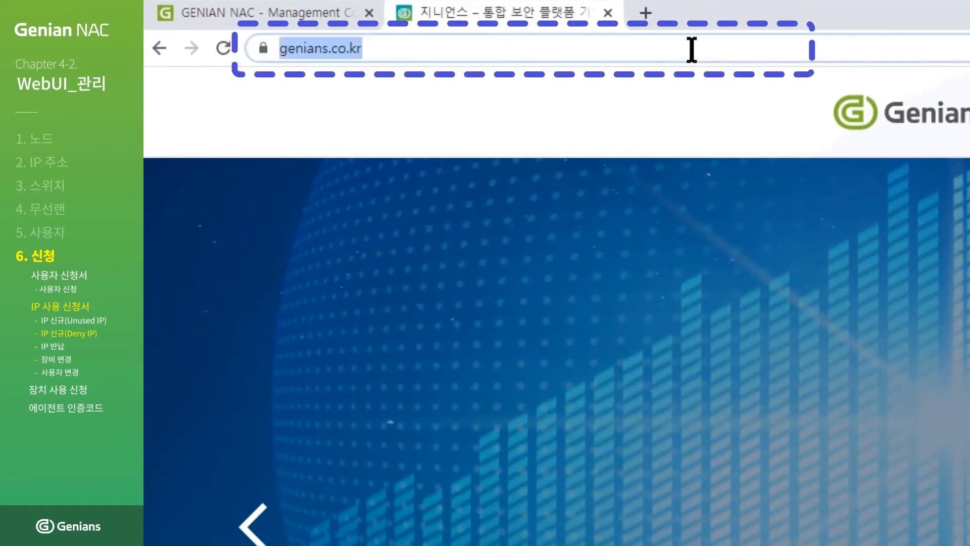
text(https://172.29)
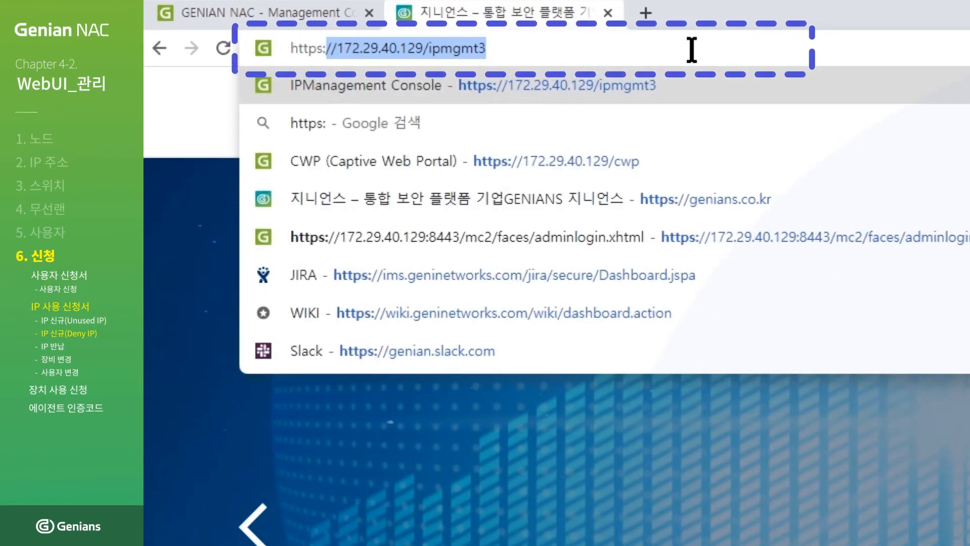
text(.40.129/)
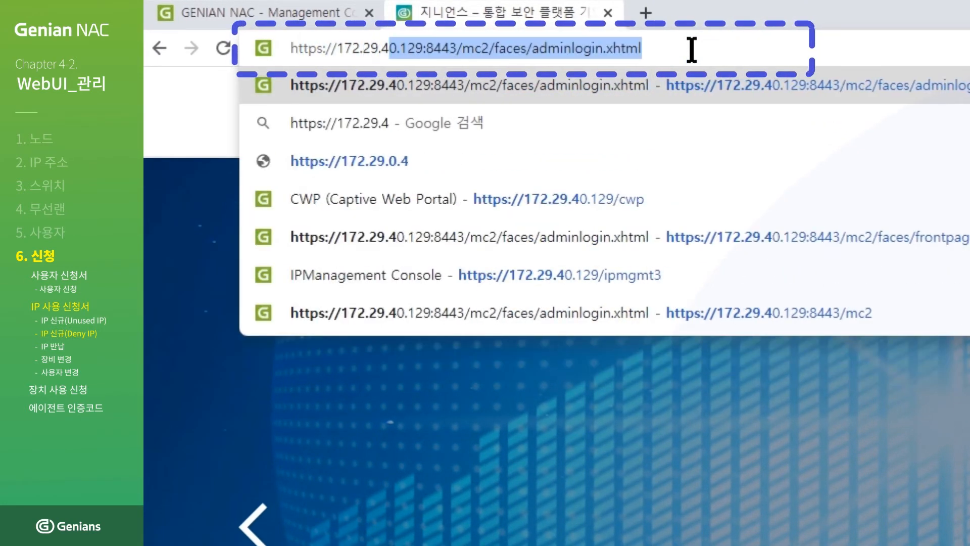
text(ipmgmt3)
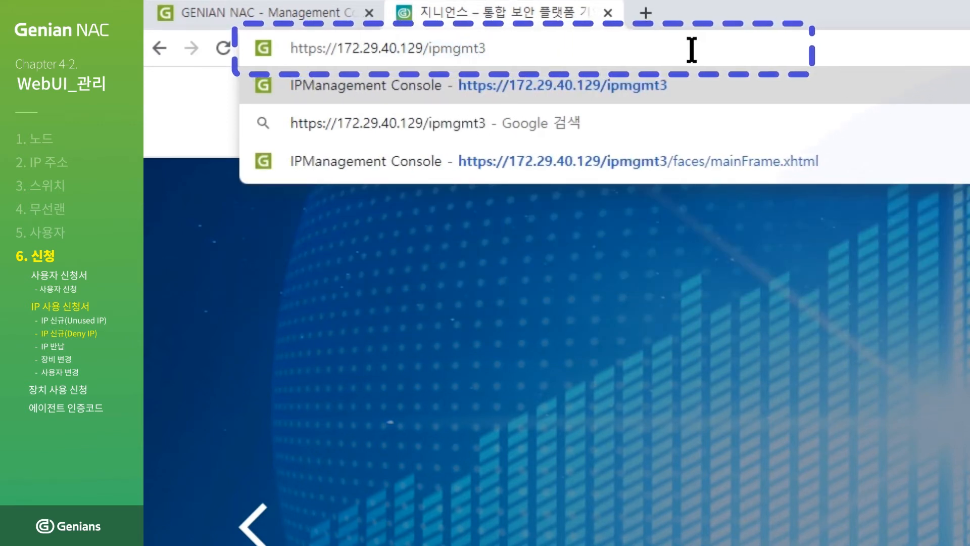
key(Return)
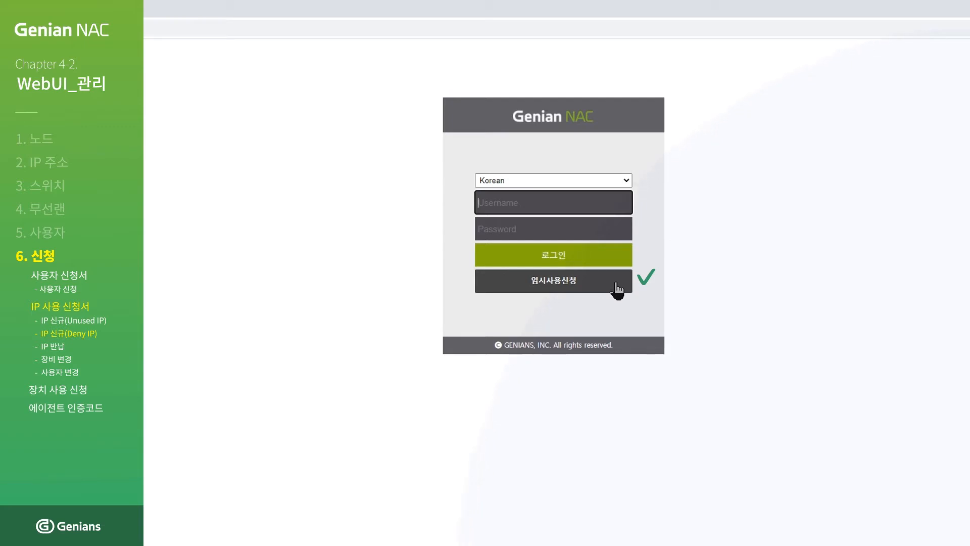
click(617, 289)
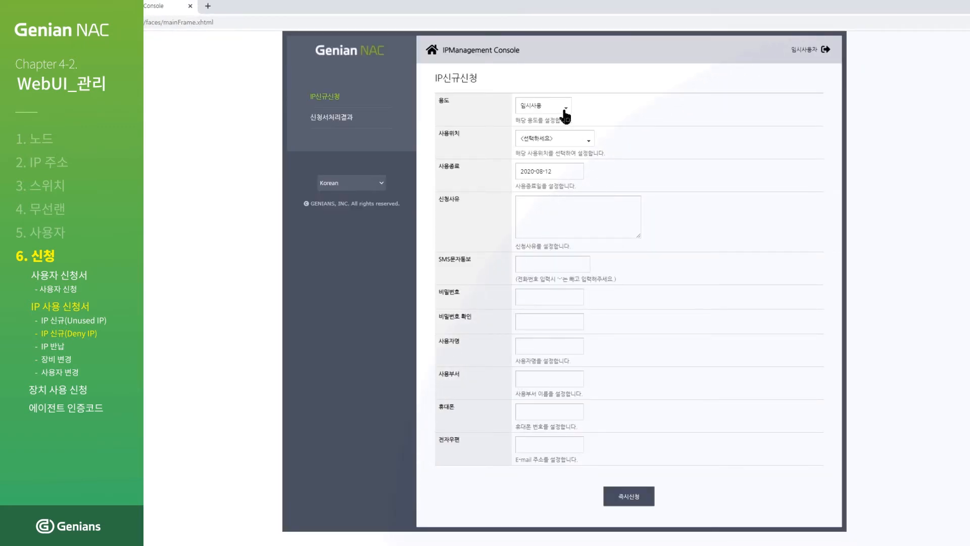
click(565, 112)
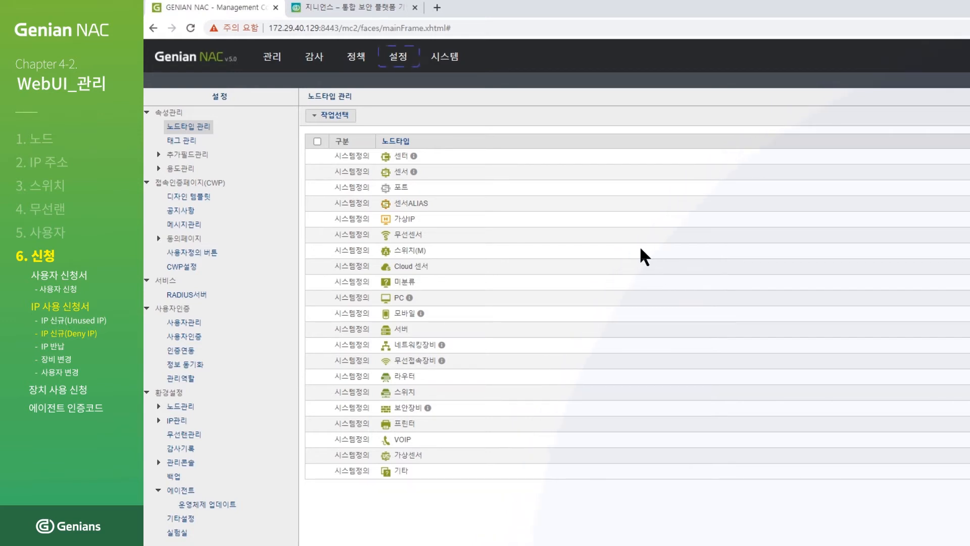
Expand 속성관리 > 용도관리 > IP용도 and show the IP신규 purpose list.
mouse_move(400, 60)
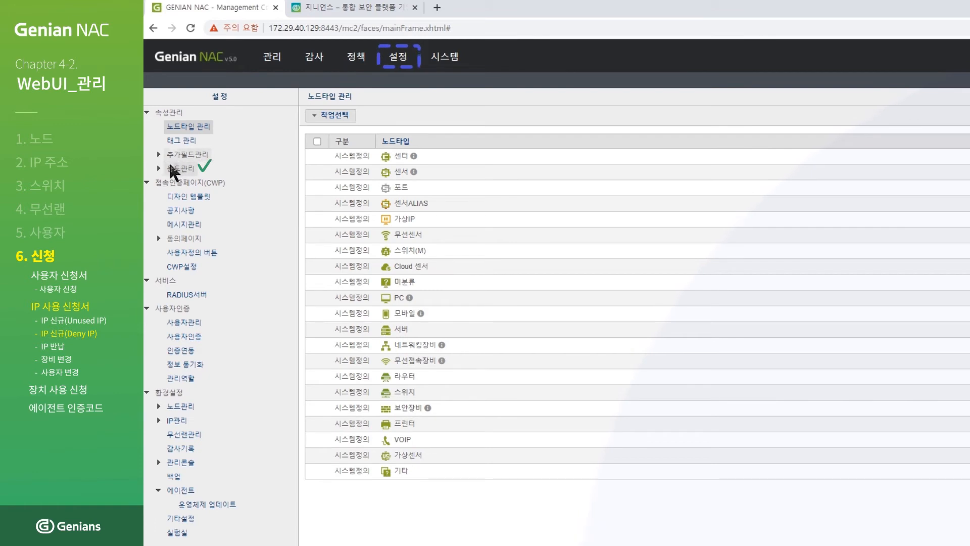
click(172, 166)
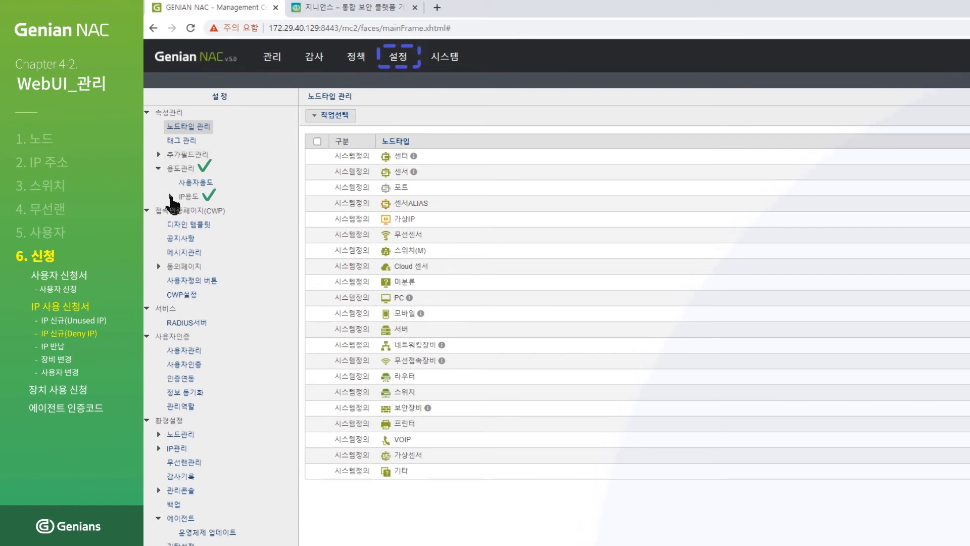
click(171, 196)
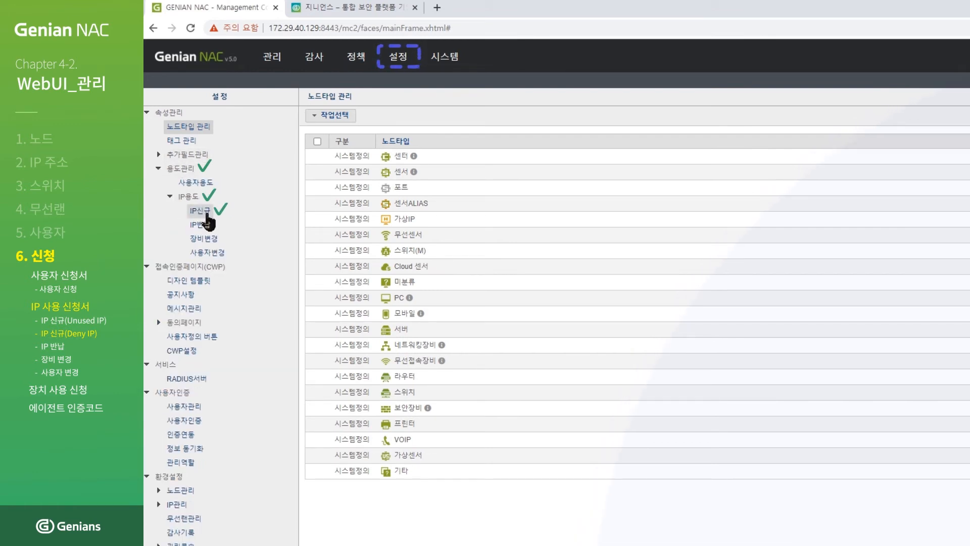
click(207, 215)
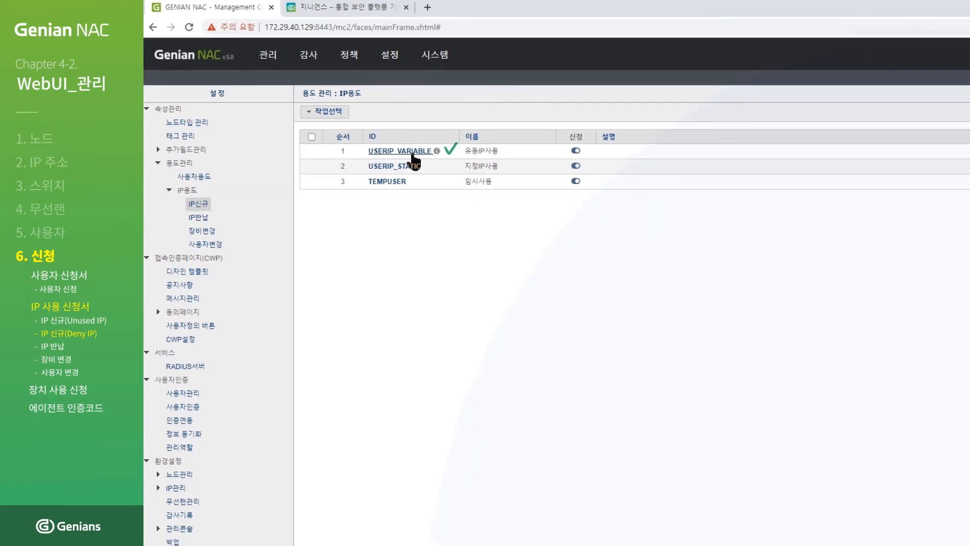
Add 휴대폰 to USERIP_VARIABLE's 신규 신청 입력 필드 and save with 수정.
click(422, 161)
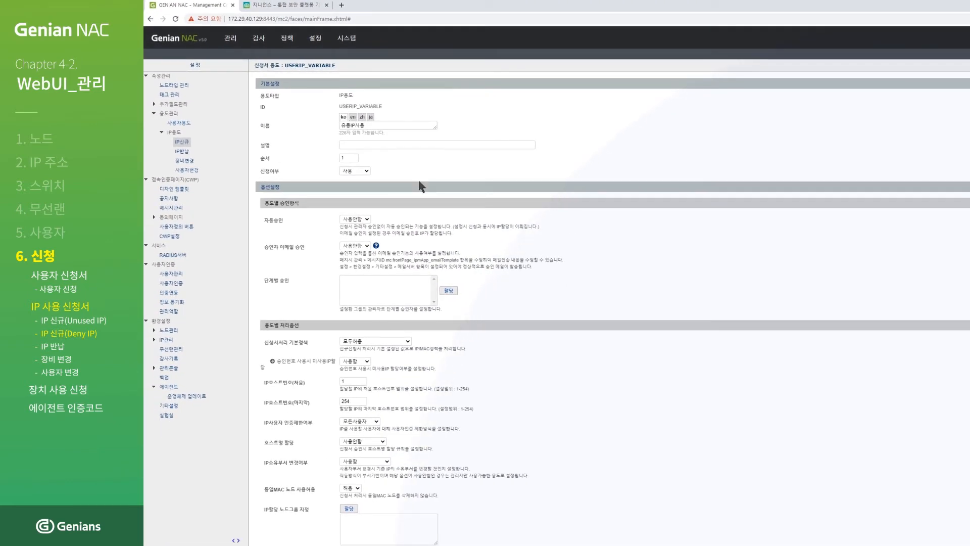
scroll(555, 293, down, 5)
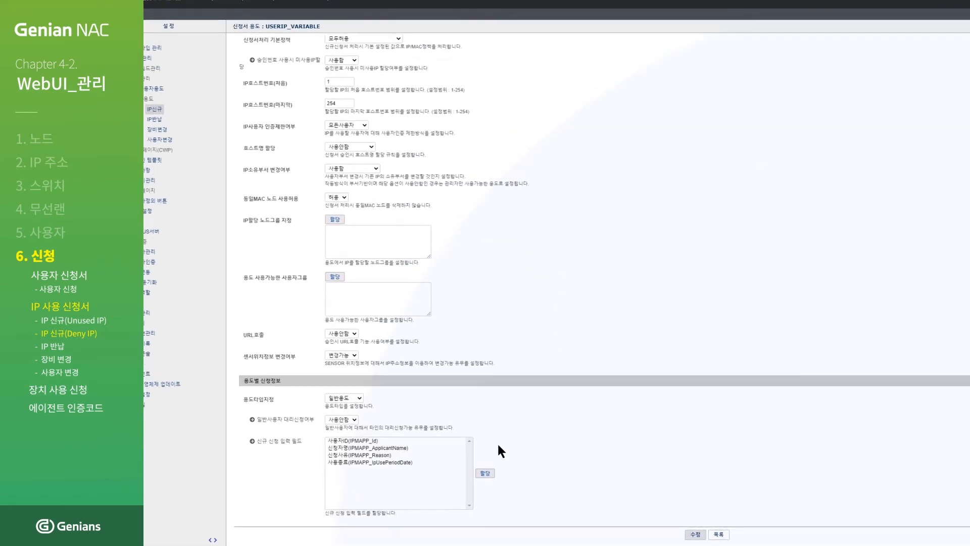
click(485, 473)
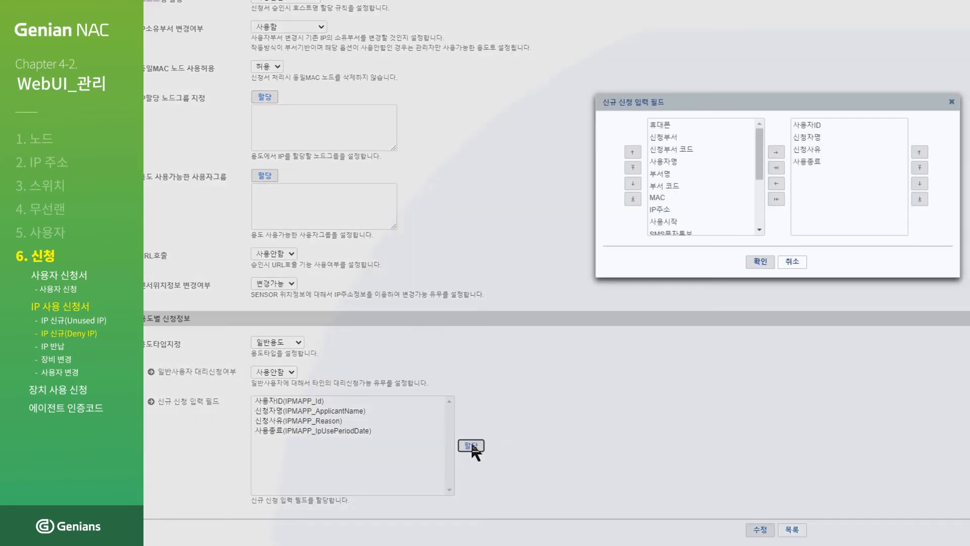
double_click(703, 127)
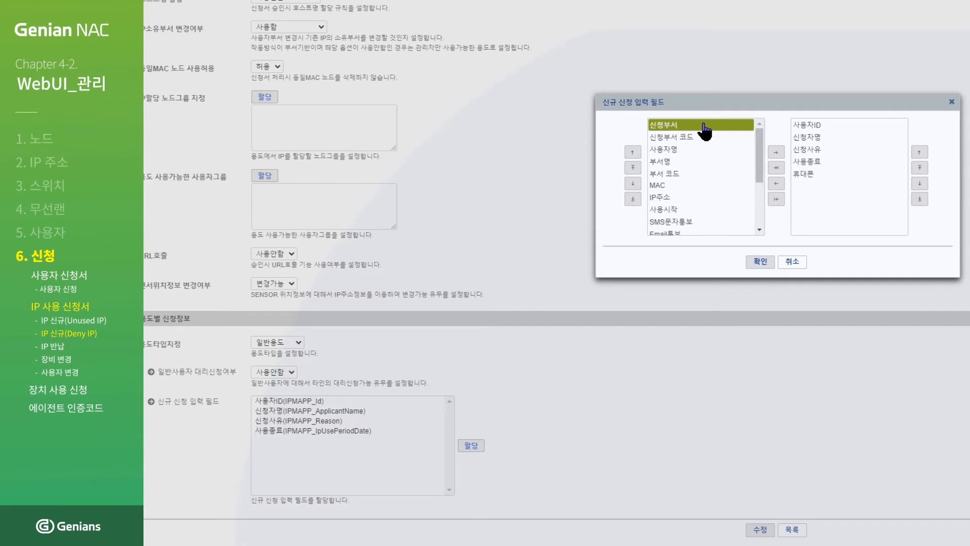
click(760, 263)
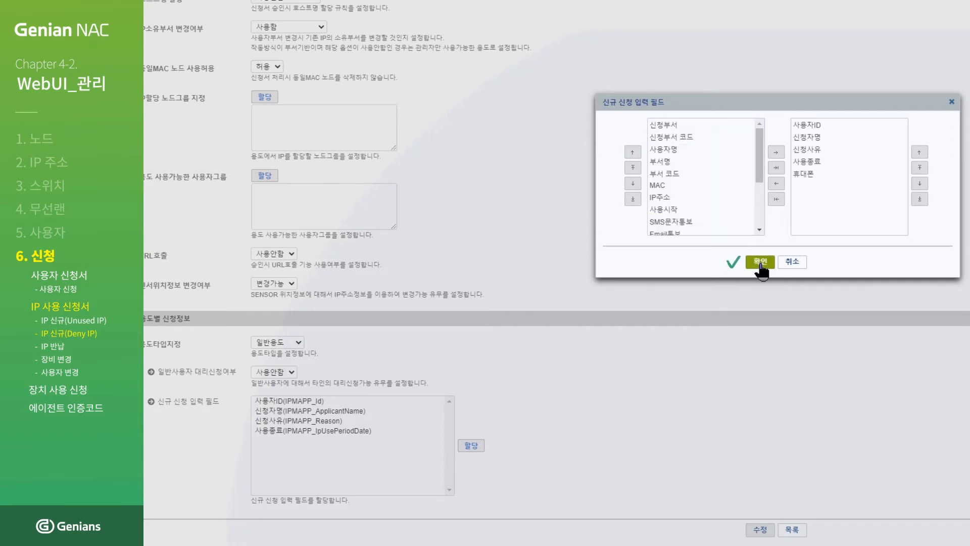
click(760, 263)
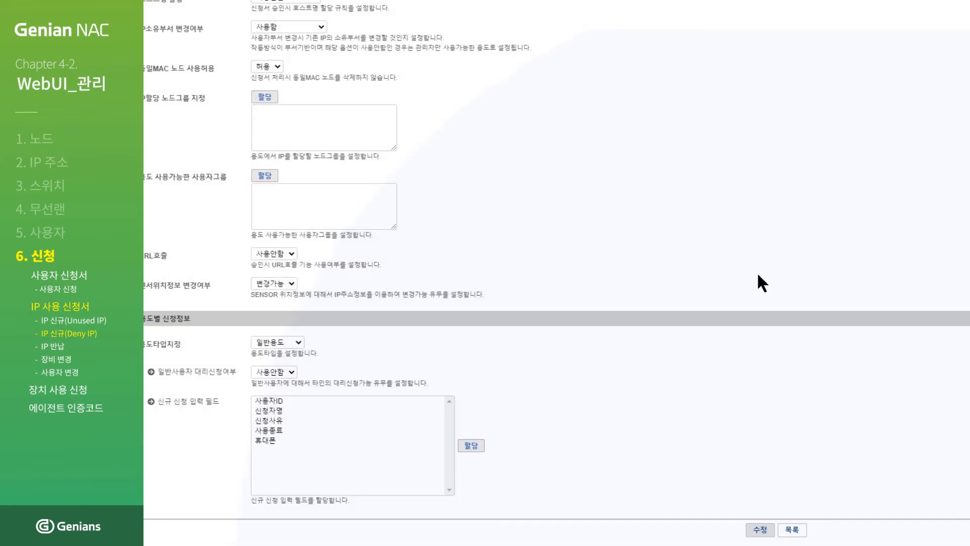
click(760, 530)
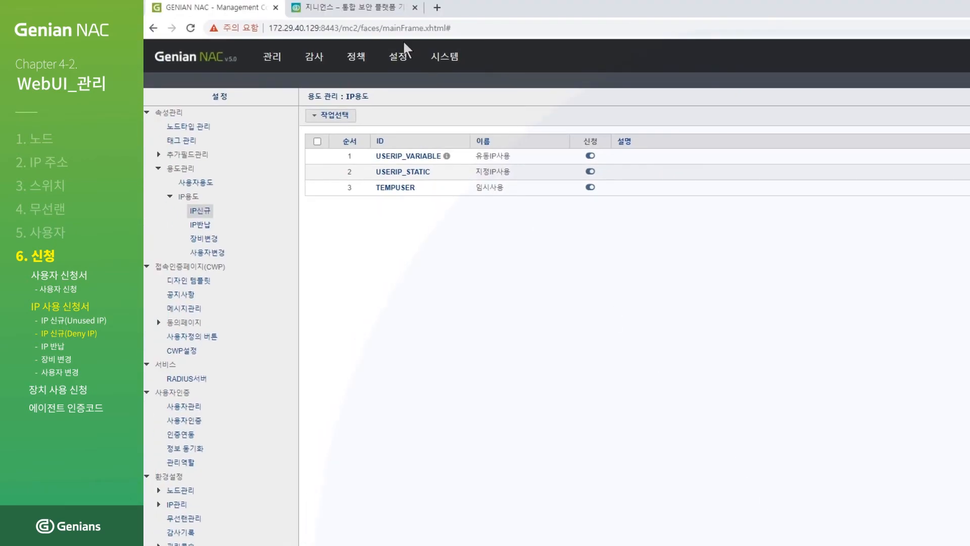
click(374, 7)
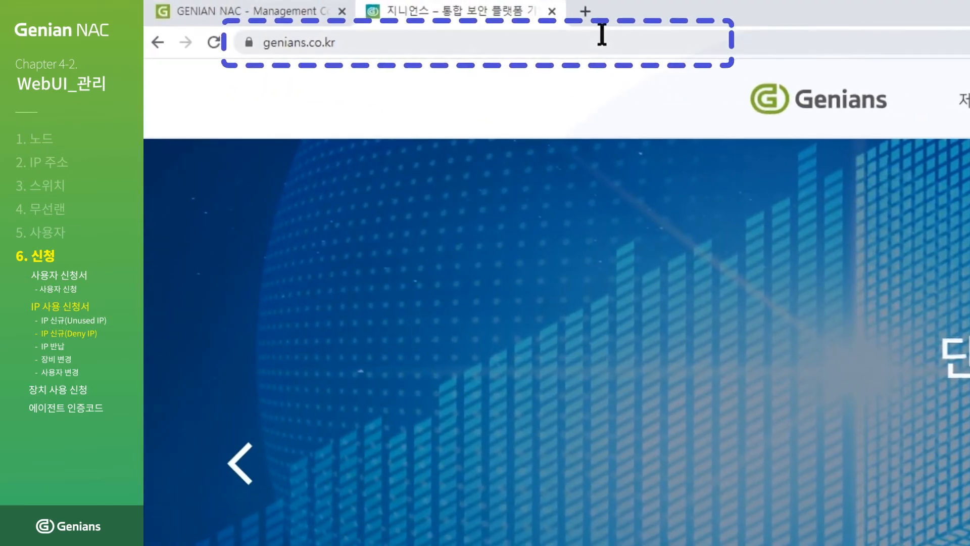
click(622, 38)
text(https://172.)
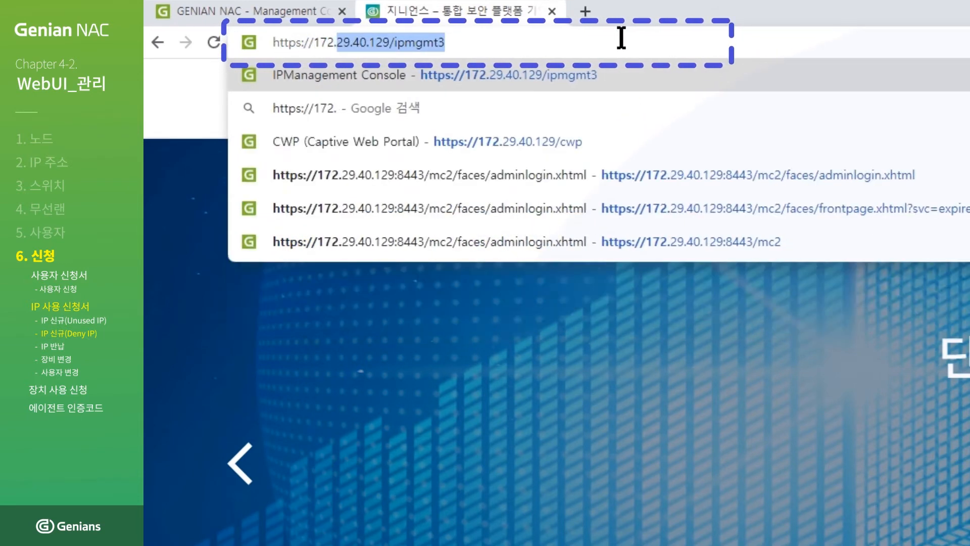
text(29.40.129)
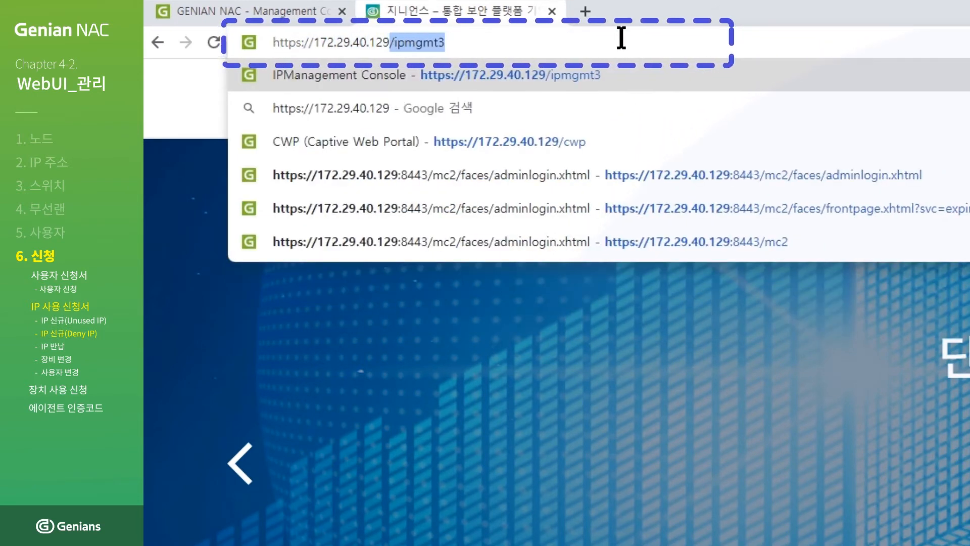
text(/ipmgmt3)
key(Return)
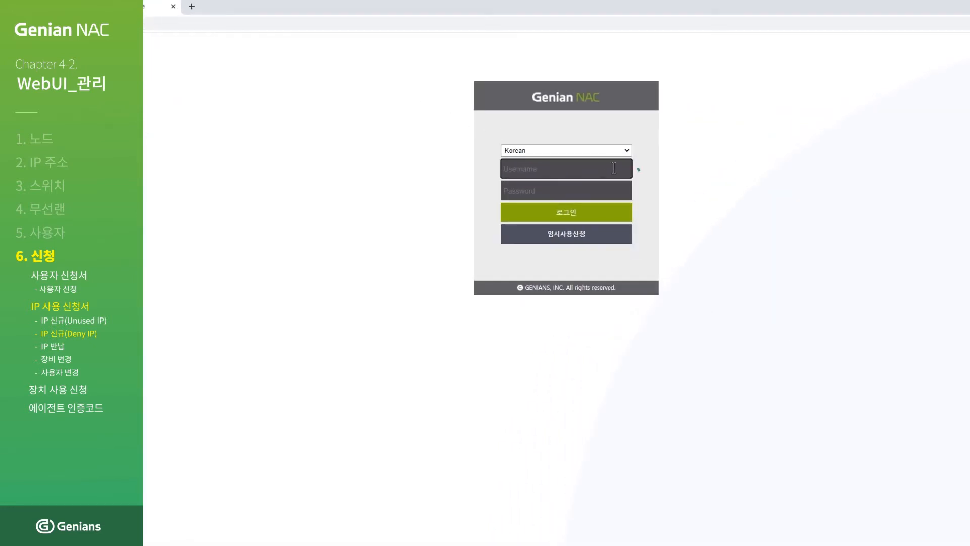
Sign in to the IPManagement Console with the user's ID and password.
text(education)
click(610, 189)
text(•••)
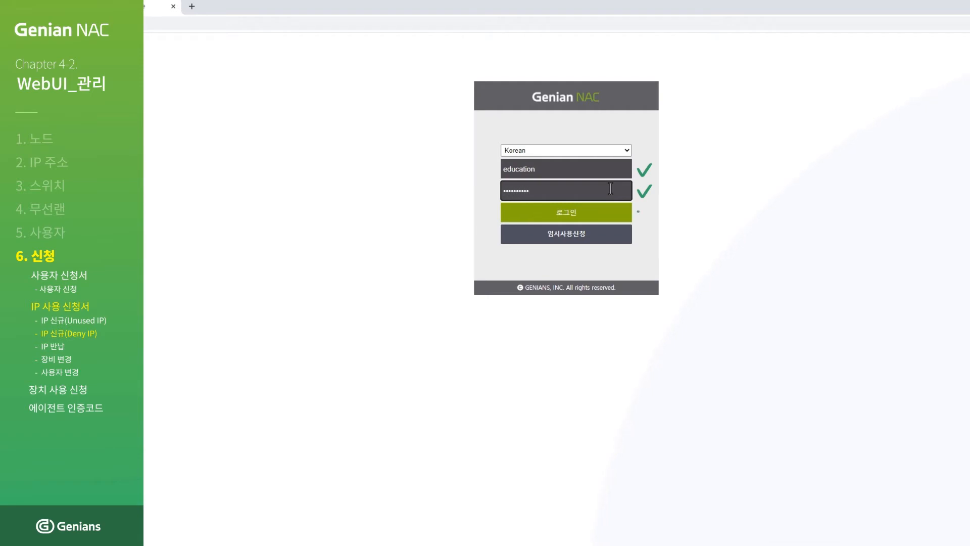
click(571, 218)
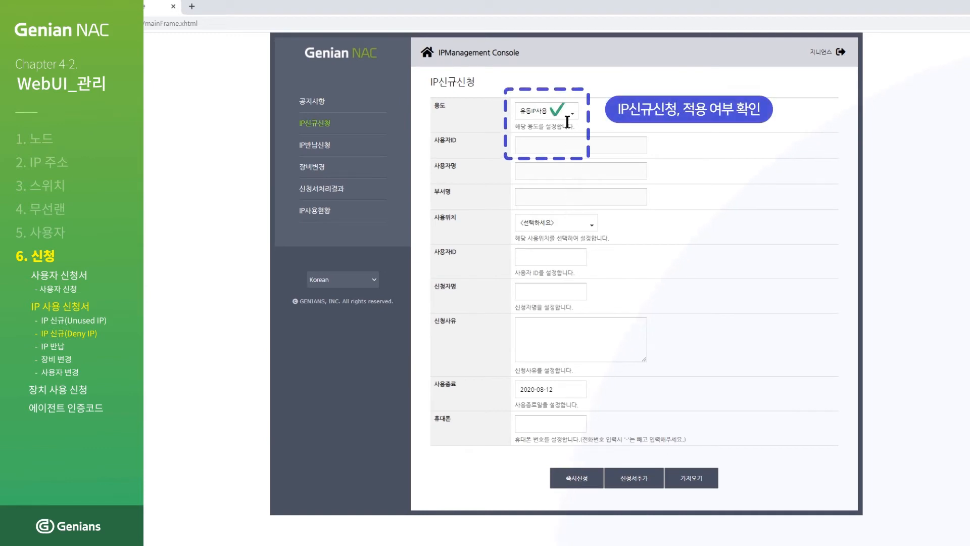
Open the 용도 dropdown on the IP신규신청 form to review the usage types.
click(569, 116)
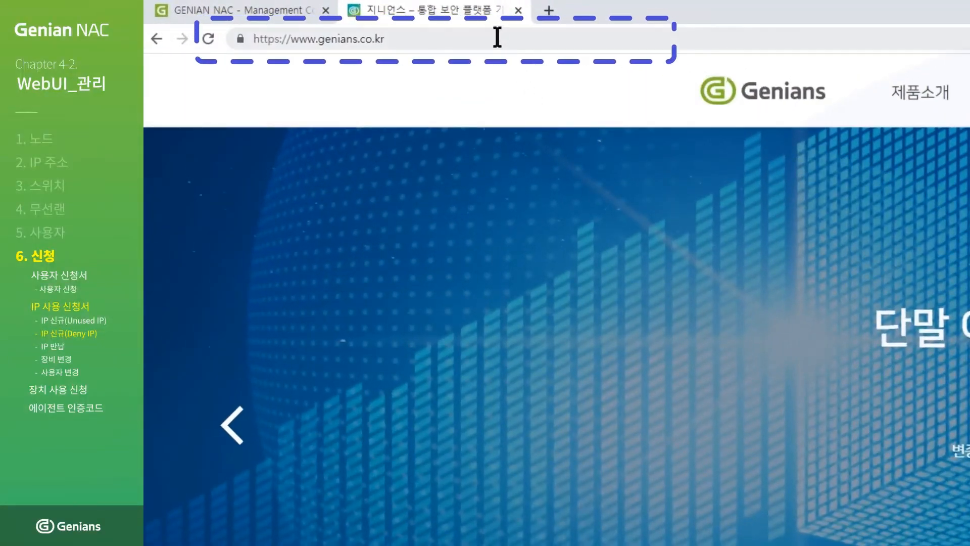
click(498, 37)
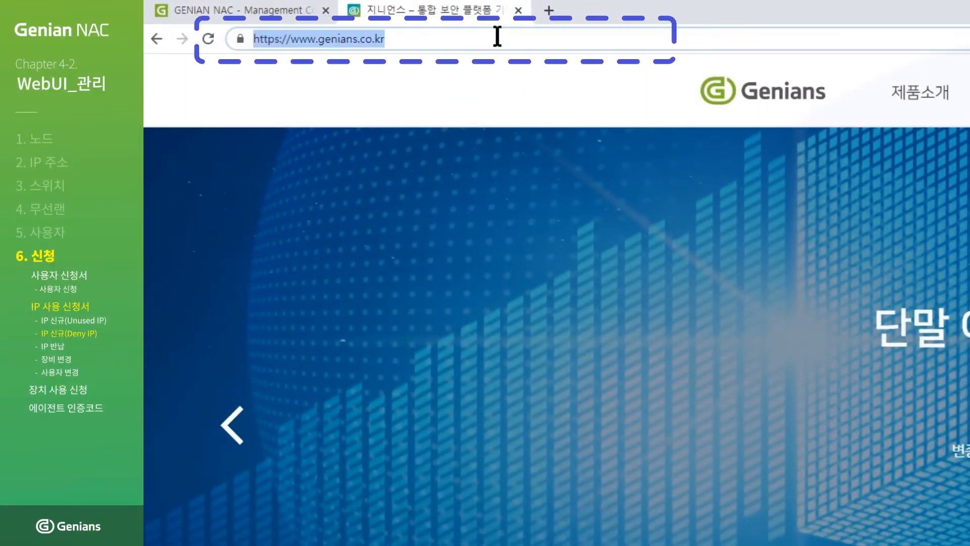
text(https://172.29.)
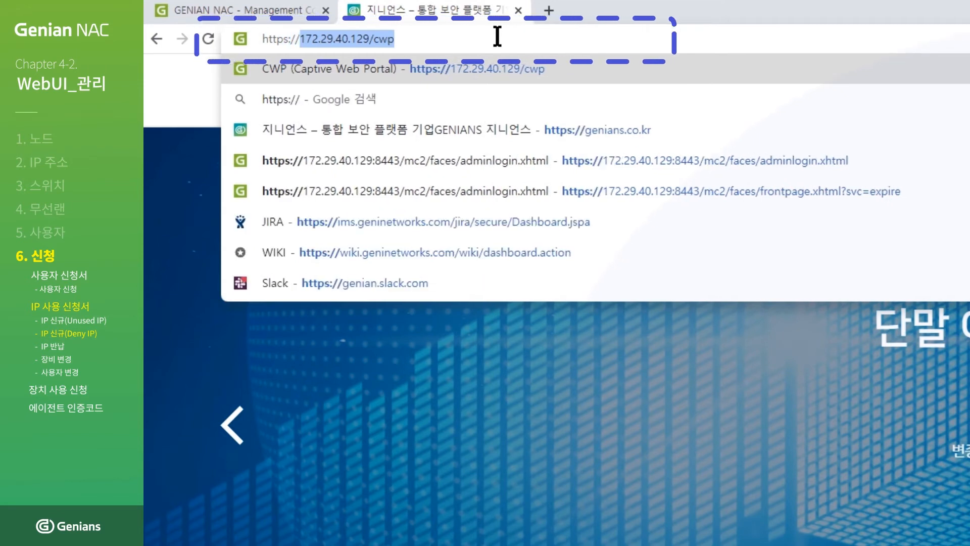
text(40.129/cwp)
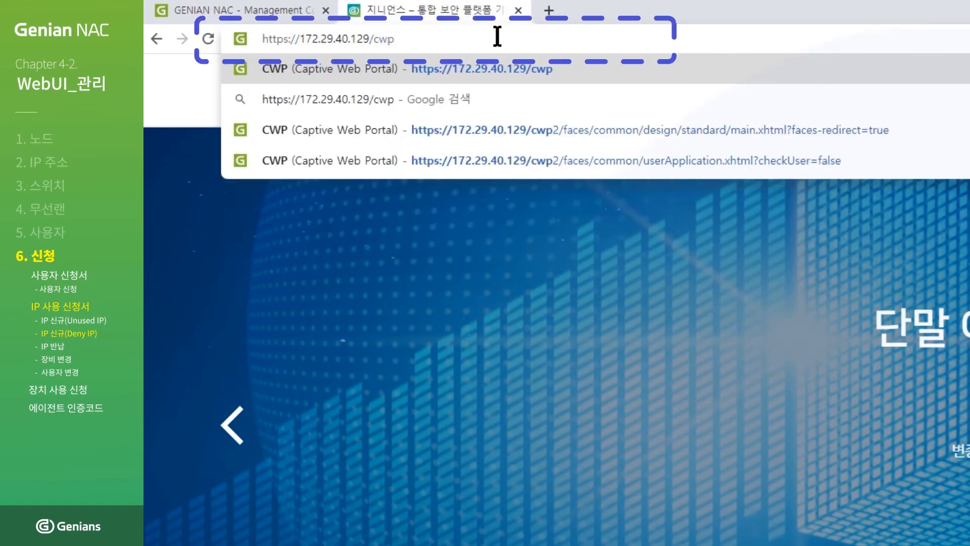
key(Return)
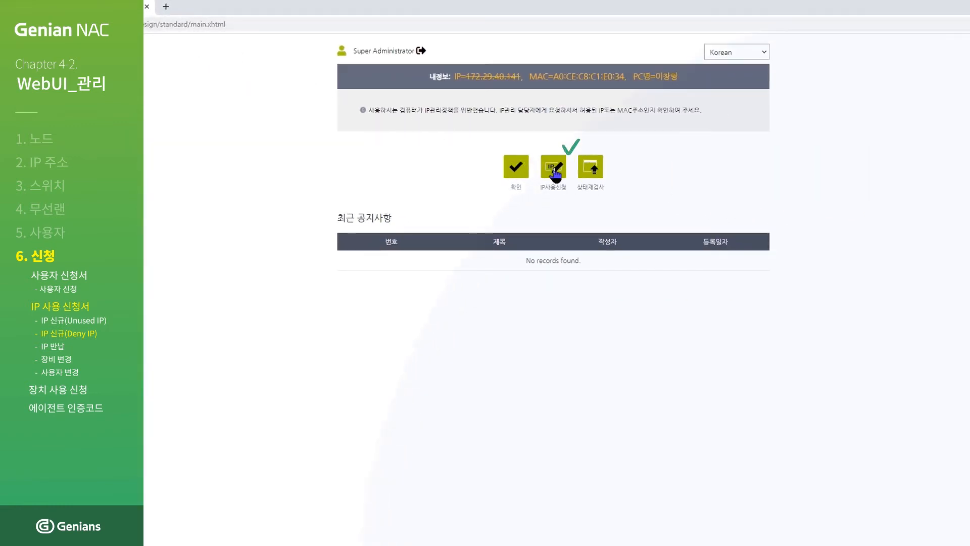
Sign in via the portal's IP사용신청 button and open the request form's 용도 list.
click(555, 170)
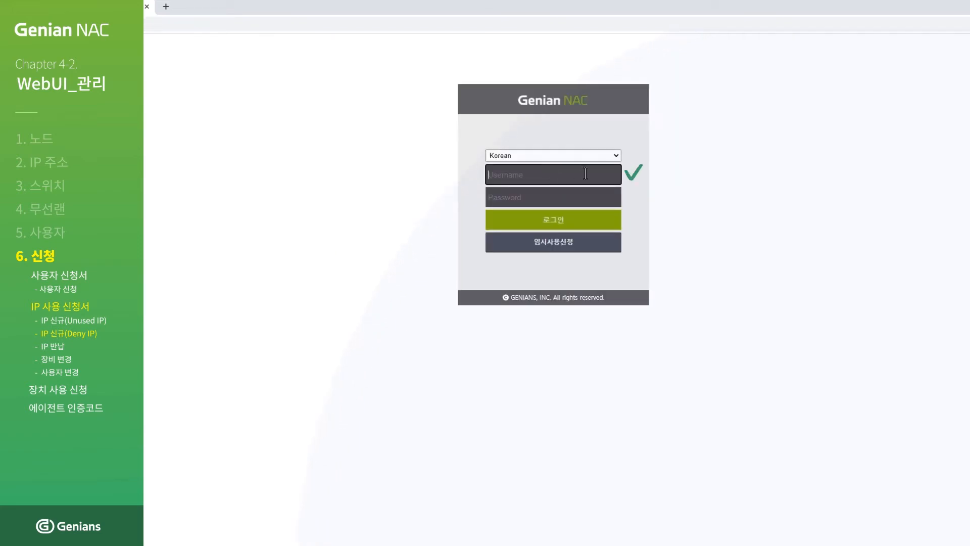
text(education)
click(586, 195)
text(•••••)
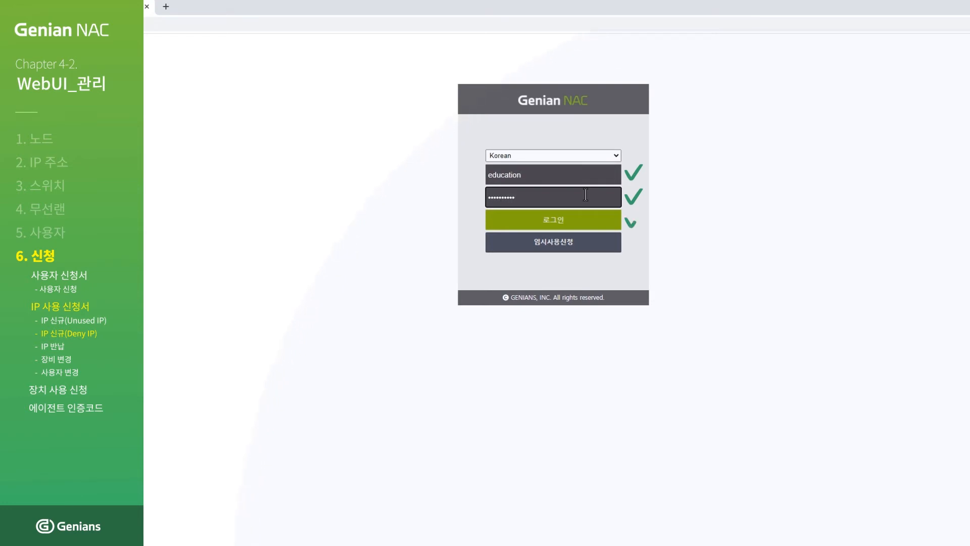
click(562, 223)
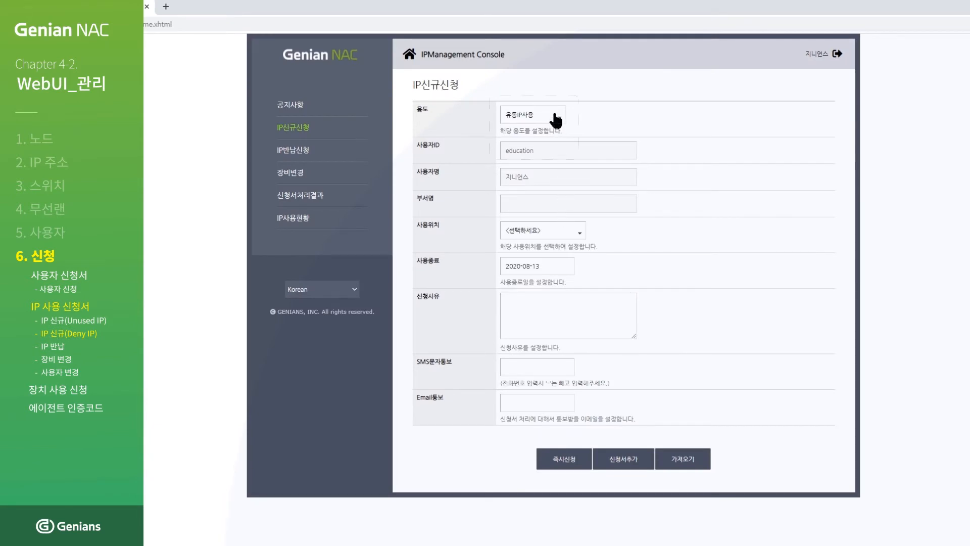
click(554, 121)
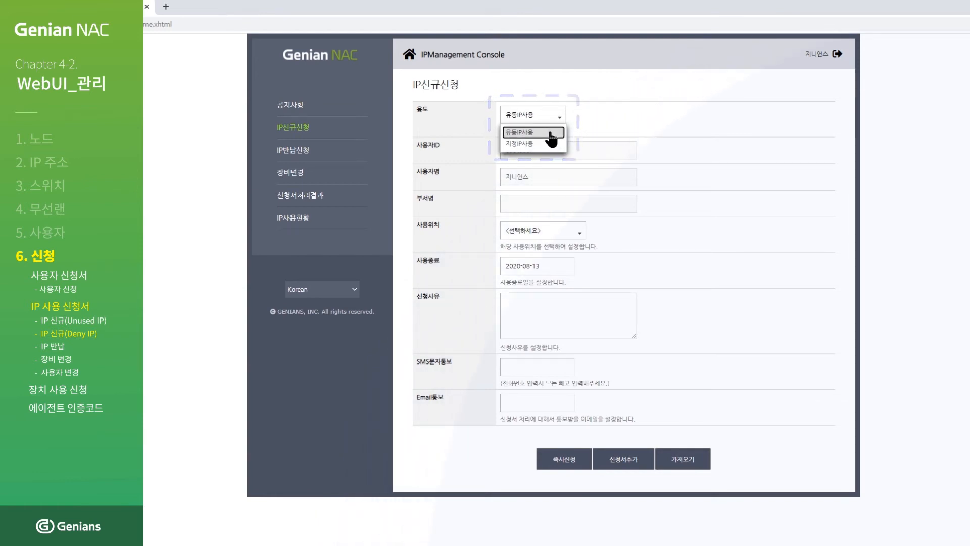
Submit a 유동IP사용 IP request at S-172.29.40.125 with reason 'IP 신청 테스트입니다.'.
click(551, 133)
click(544, 232)
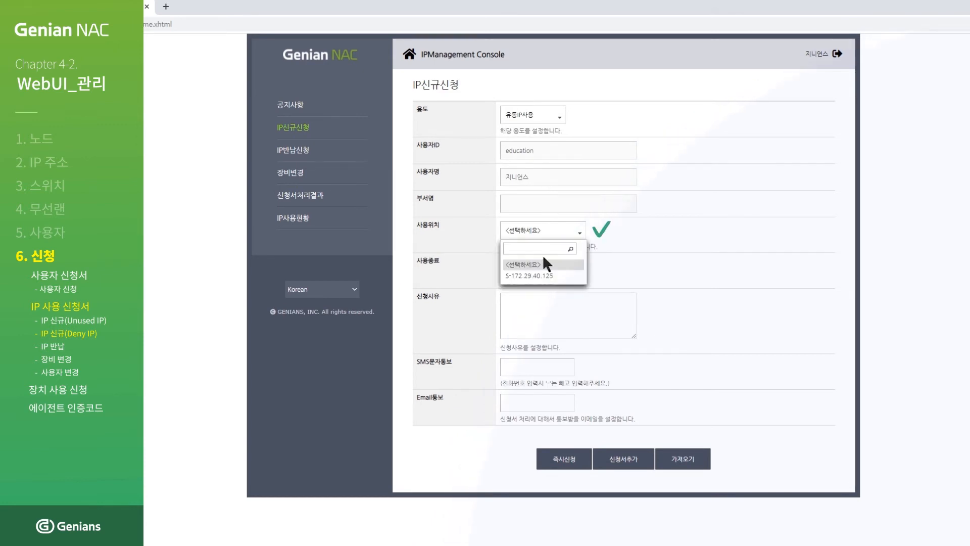
click(544, 276)
click(589, 302)
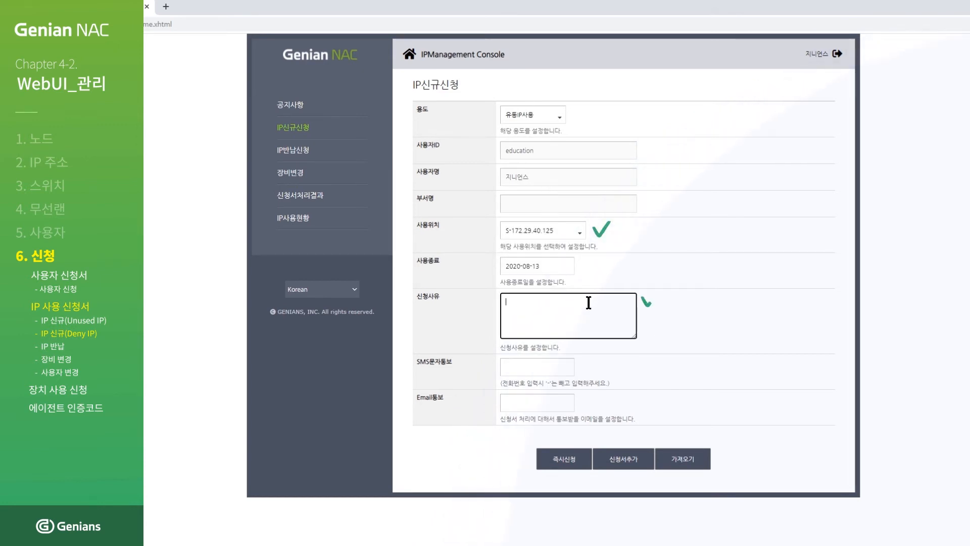
text(IP 신청 테스트입니다.)
click(564, 460)
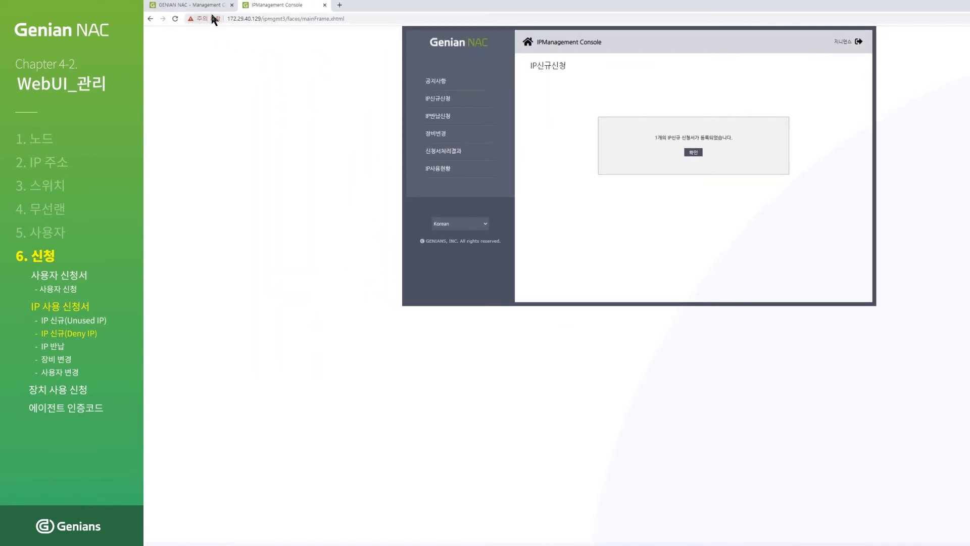
click(202, 6)
Approve and confirm the pending new IP request under 관리 > 신청 > IP신규/반납.
click(227, 41)
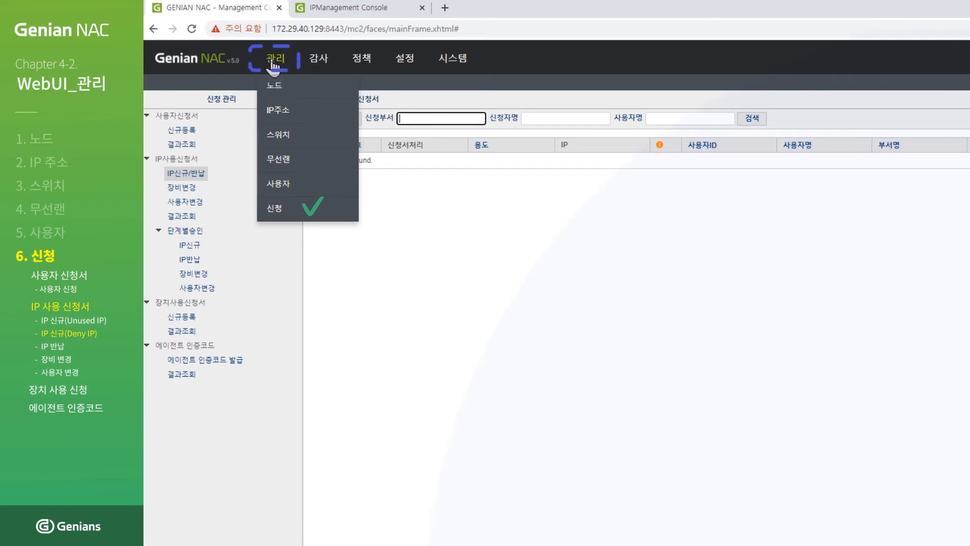
click(276, 212)
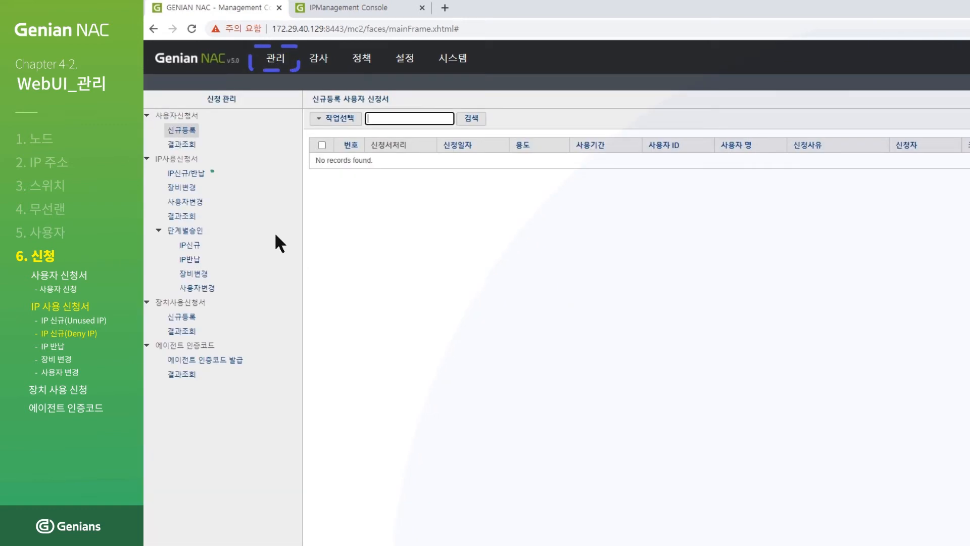
click(200, 175)
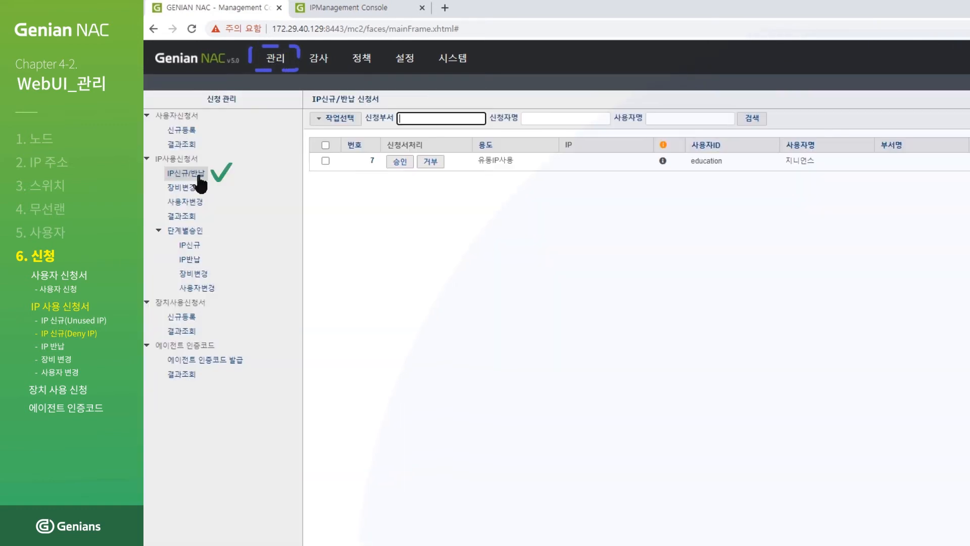
click(397, 162)
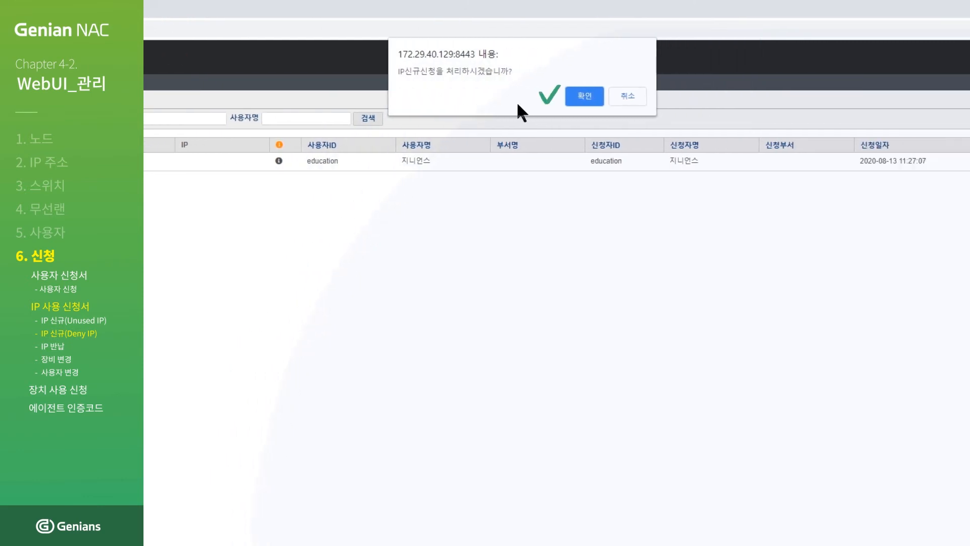
click(585, 96)
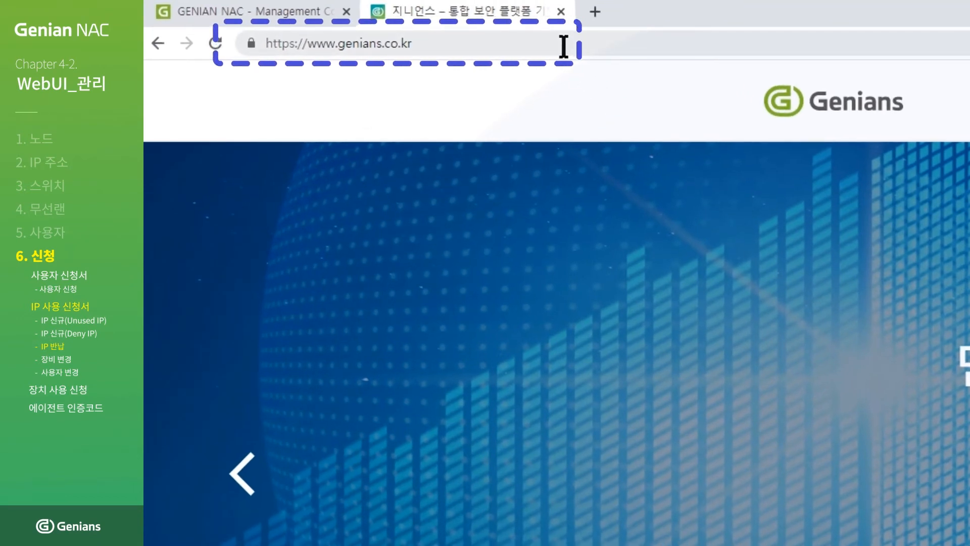
click(564, 45)
text(https://172.)
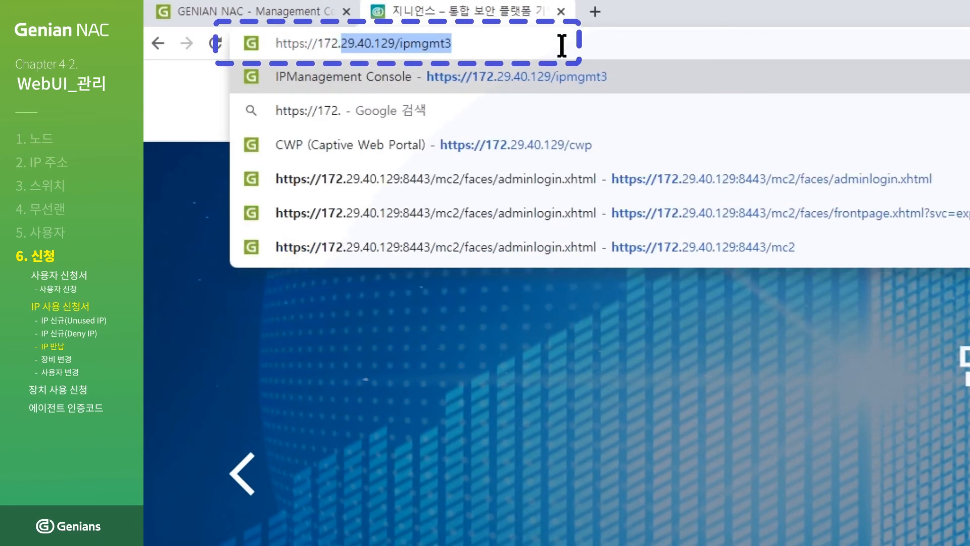
text(29.40.)
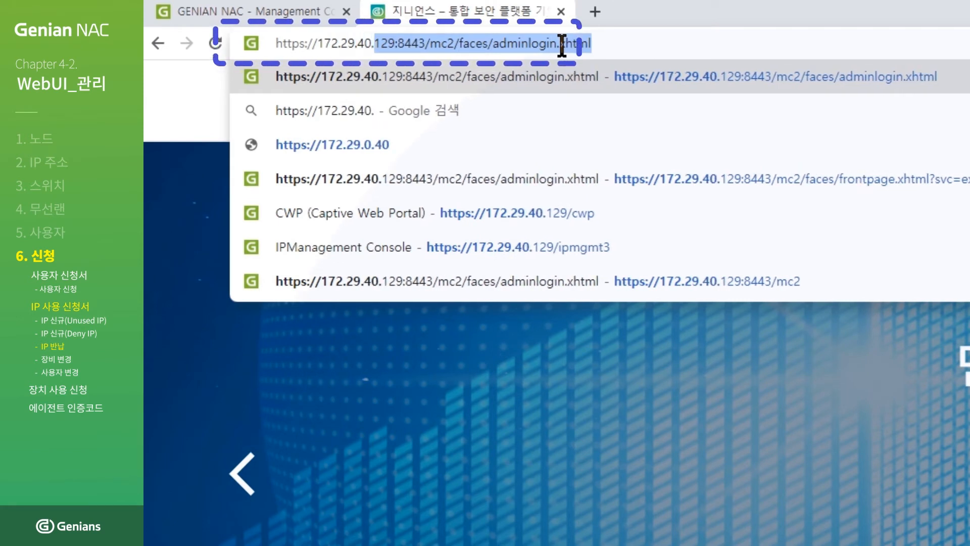
text(129/ipmgmt3)
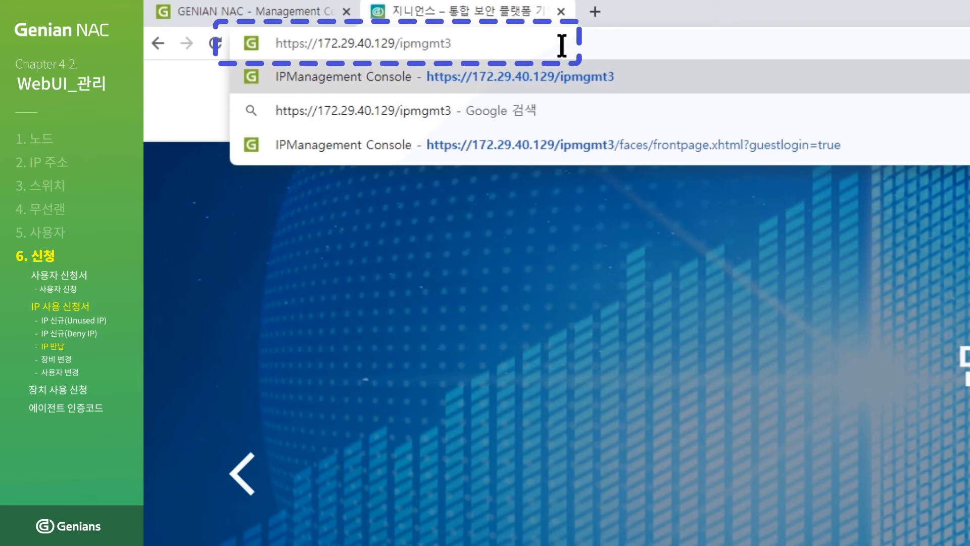
key(Return)
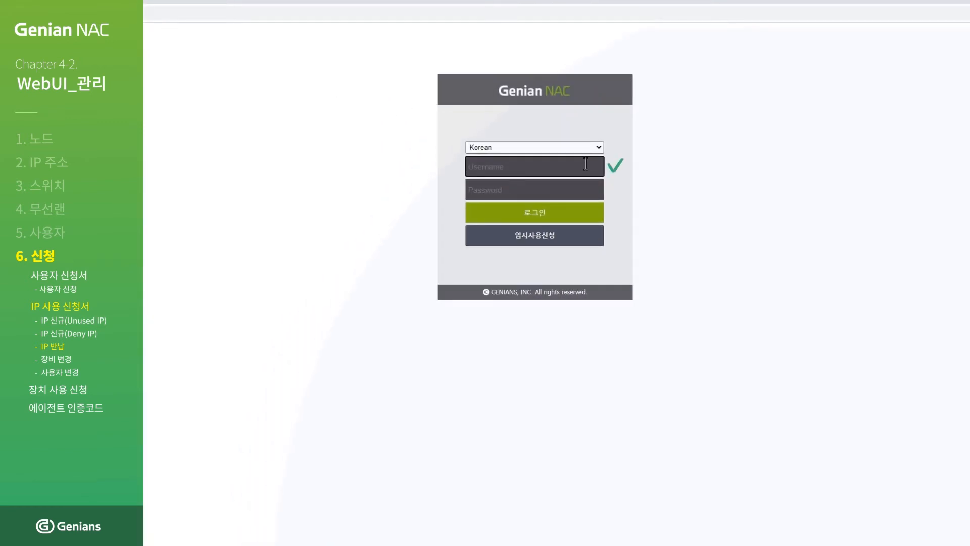
text(education)
click(582, 188)
text(••••••••••)
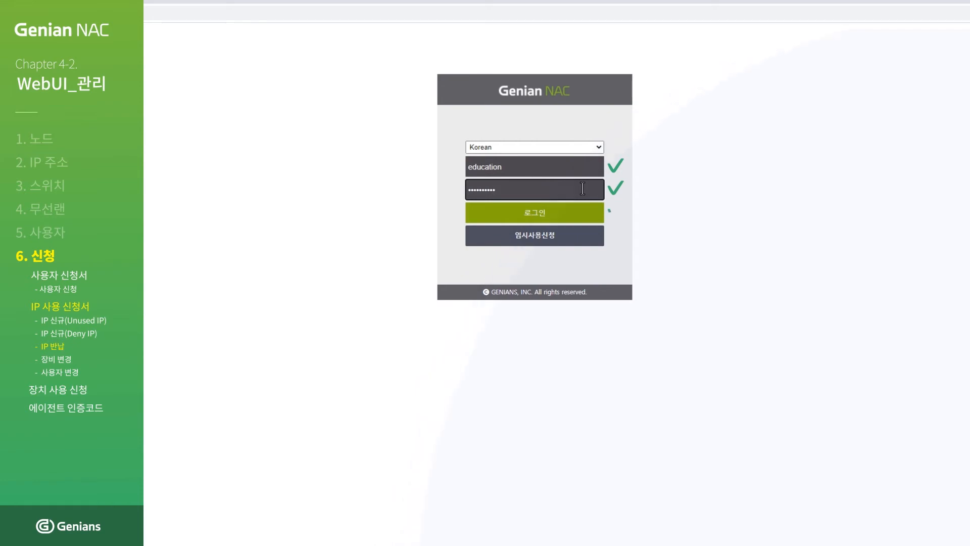
click(538, 211)
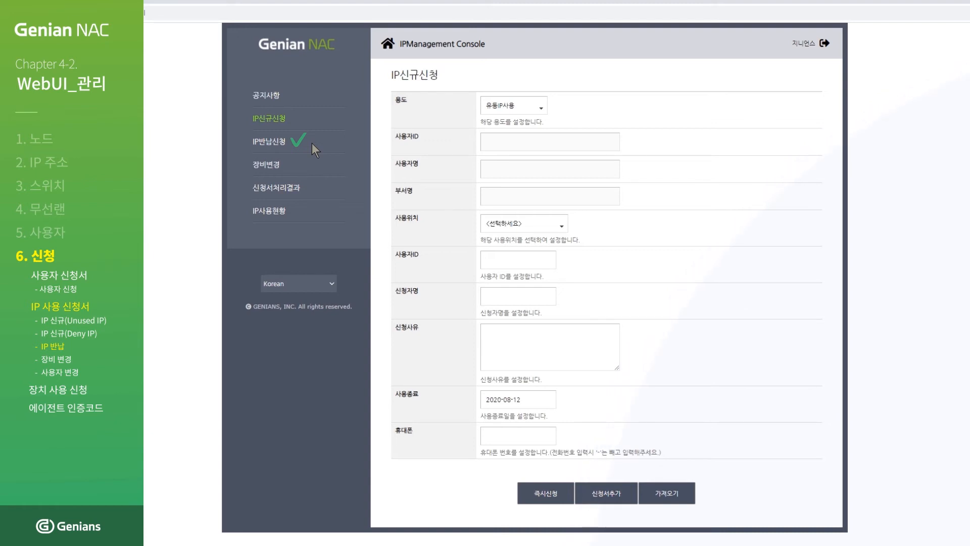
Submit an IP반납 request for 172.29.40.4 with reason 'IP 반납 과정입니다.'.
click(279, 145)
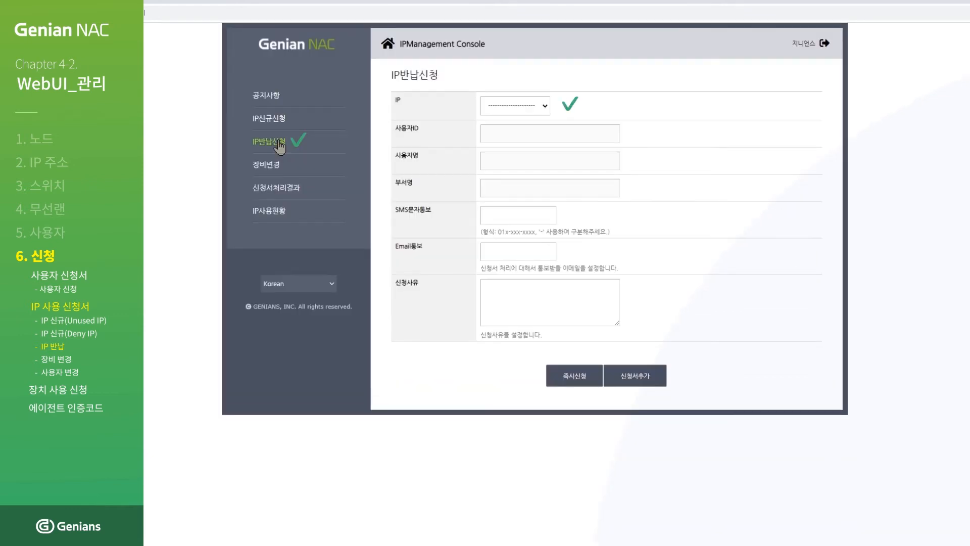
click(543, 107)
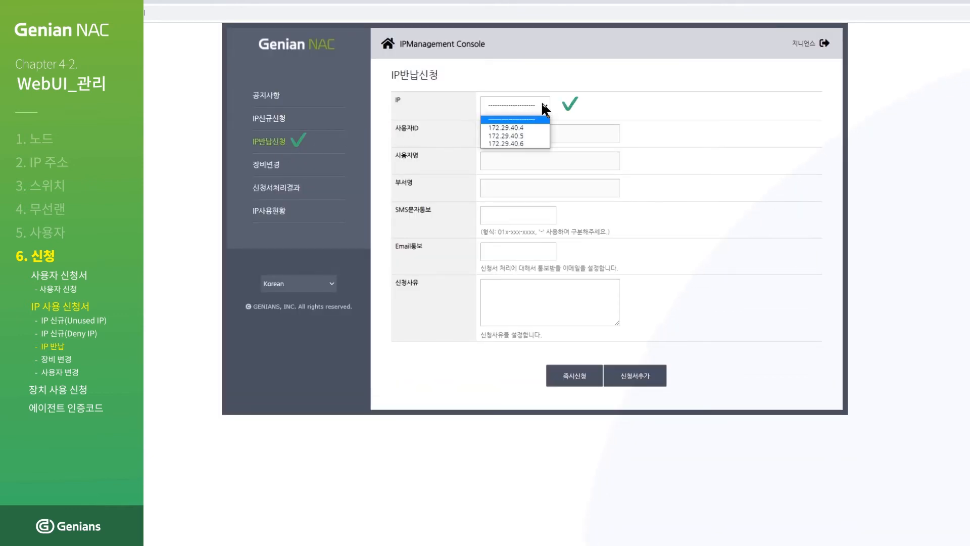
click(537, 127)
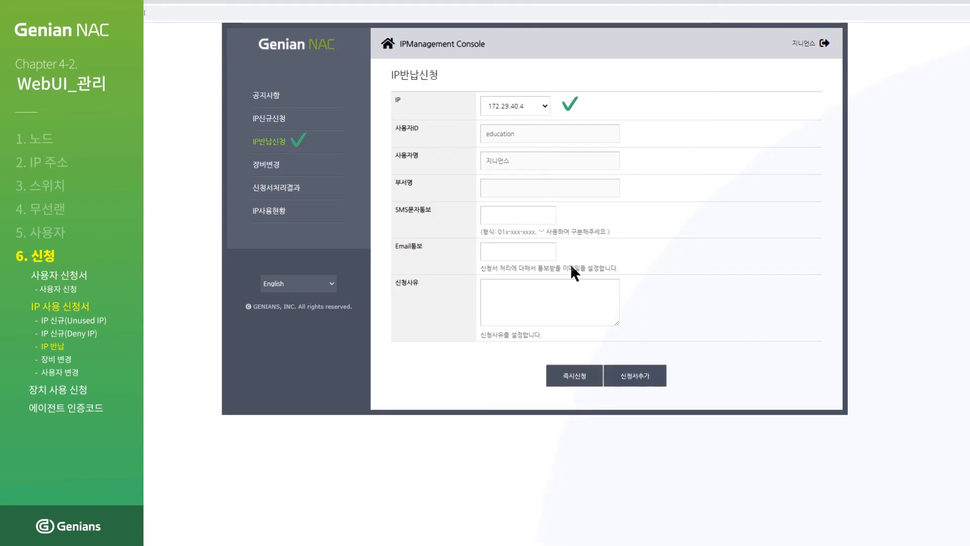
click(589, 292)
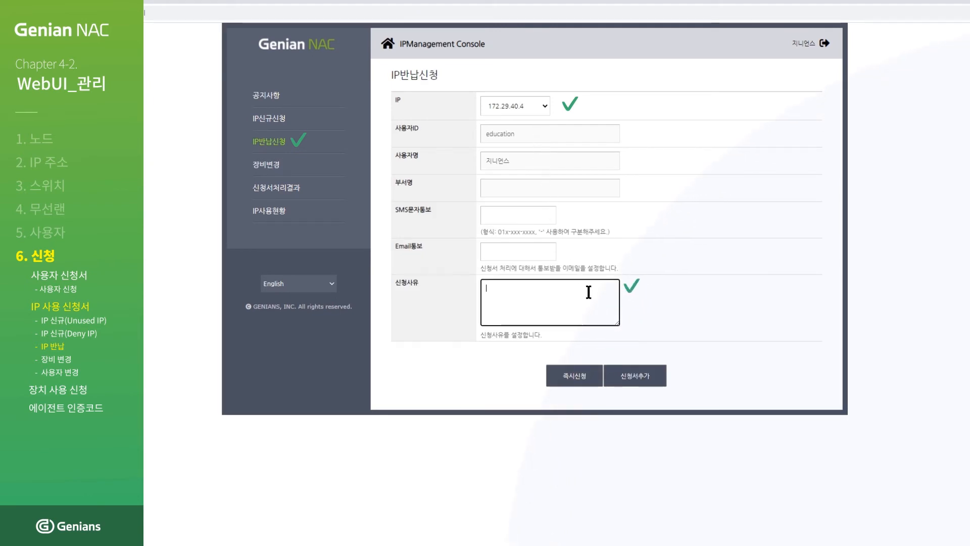
text(IP)
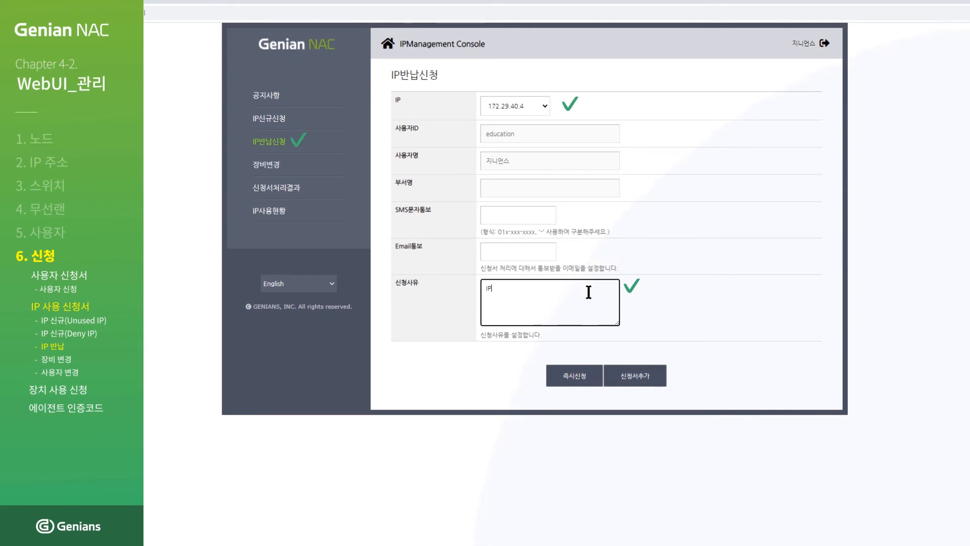
text( 변납 과제)
text(입니다.)
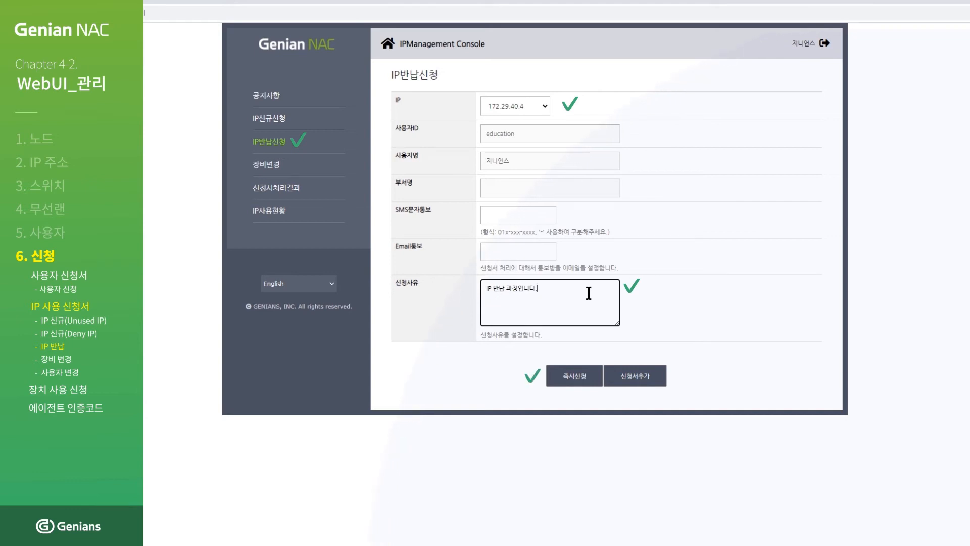
click(578, 383)
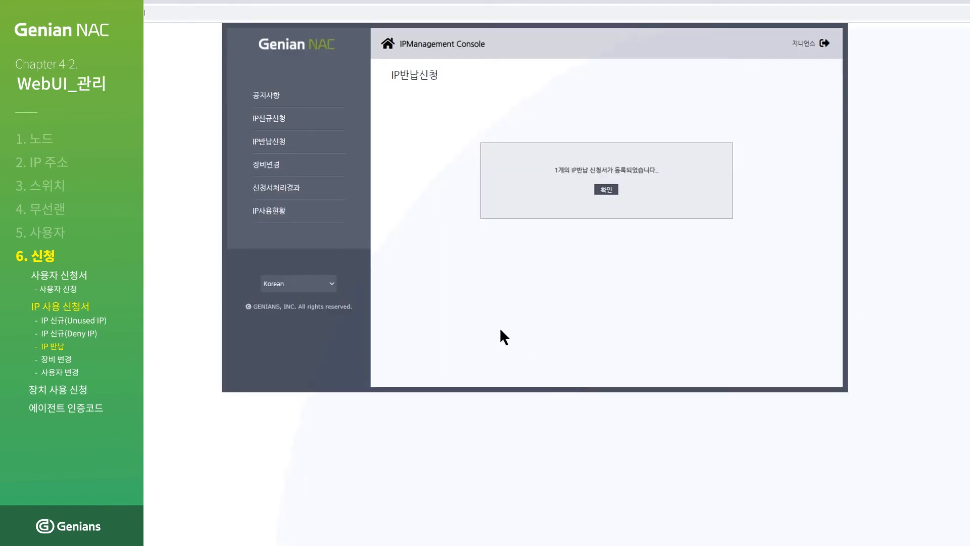
Process and confirm the pending 172.29.40.4 return in 관리 > 신청 > IP신규/반납.
click(251, 11)
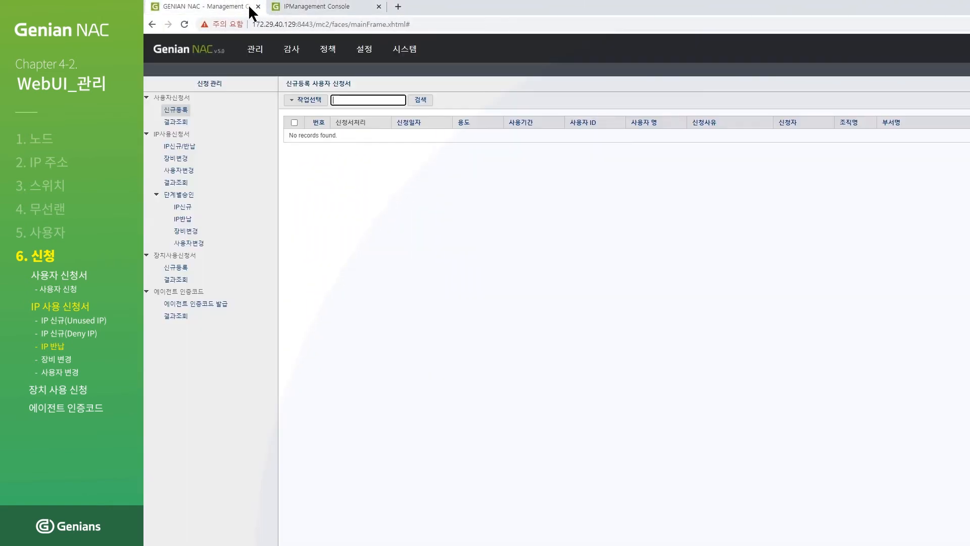
click(263, 49)
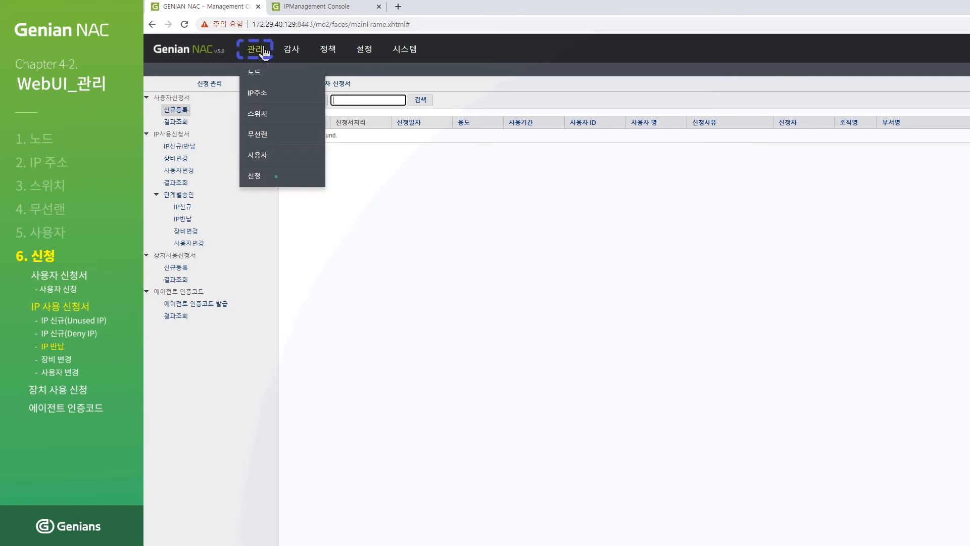
click(261, 175)
click(191, 151)
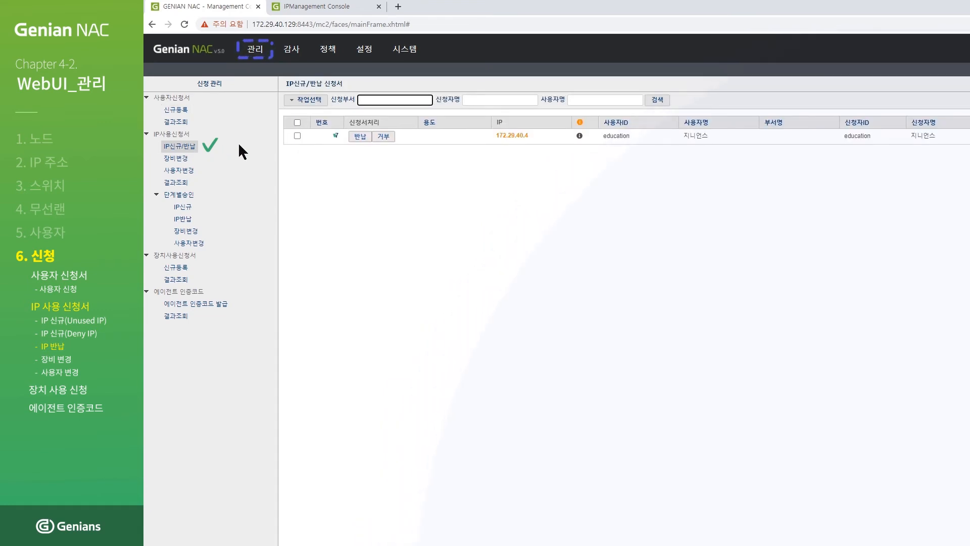
click(359, 137)
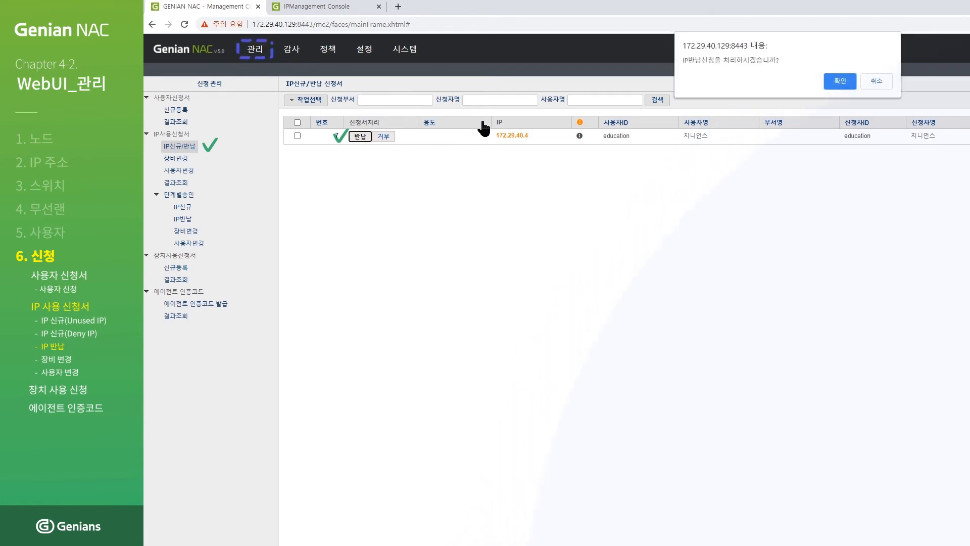
click(839, 80)
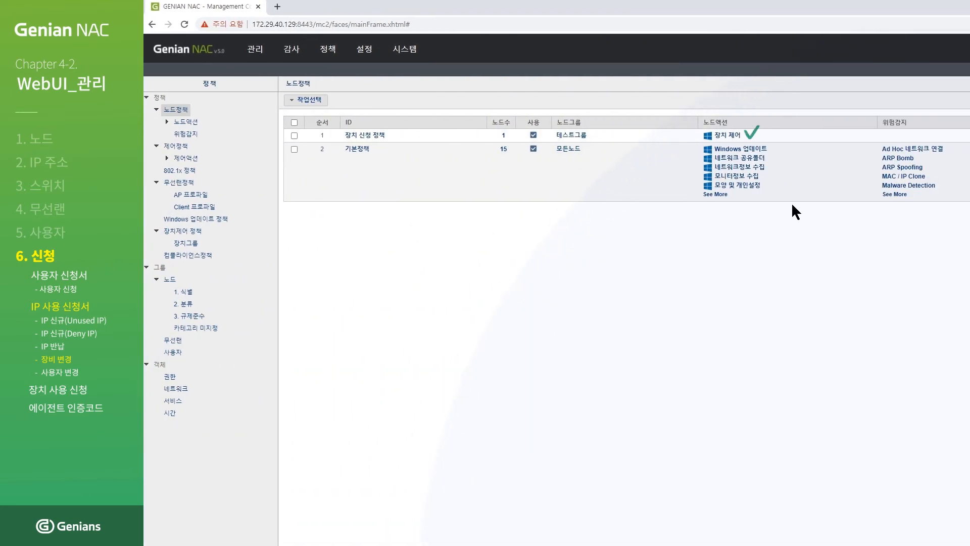
Turn 장치 사용 신청서 On in the 장치 제어 action, save it, and apply the changed policy.
click(730, 136)
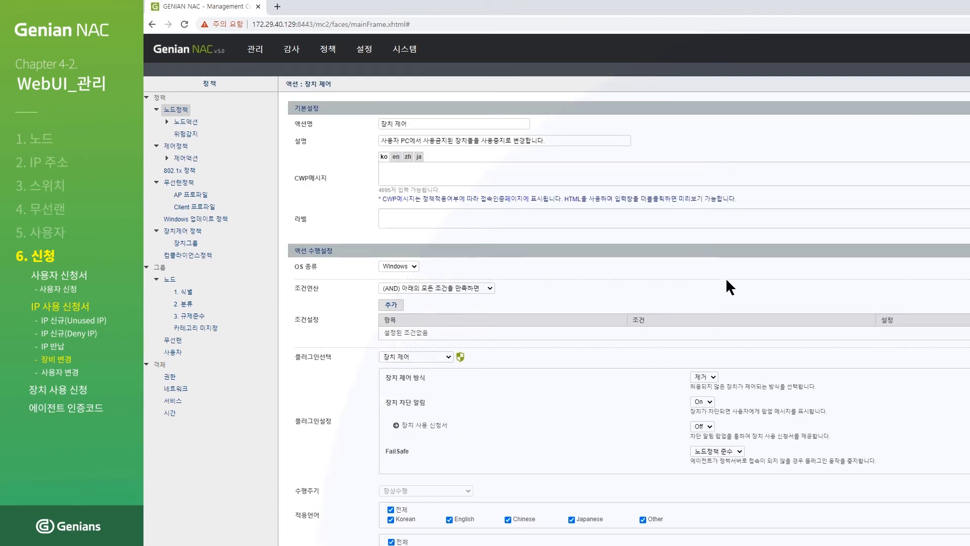
click(709, 427)
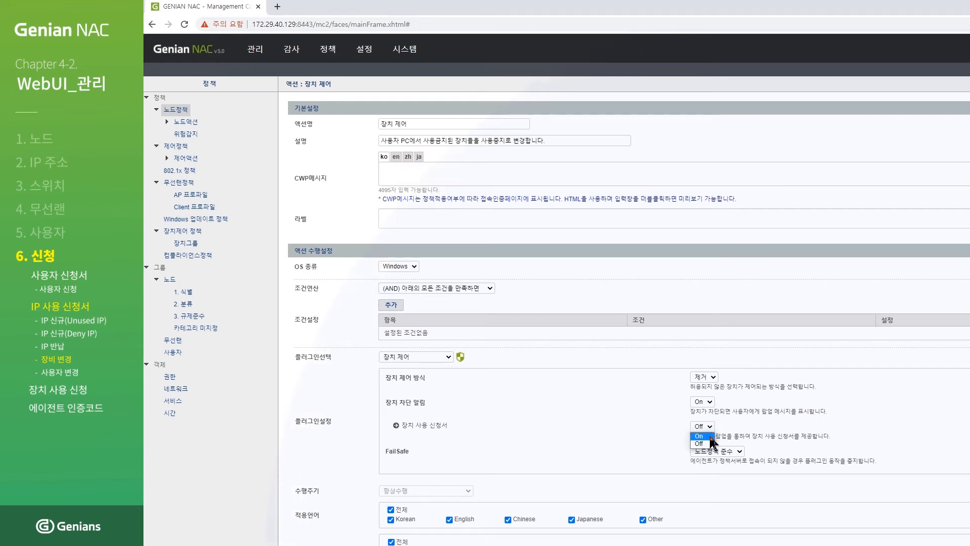
click(709, 436)
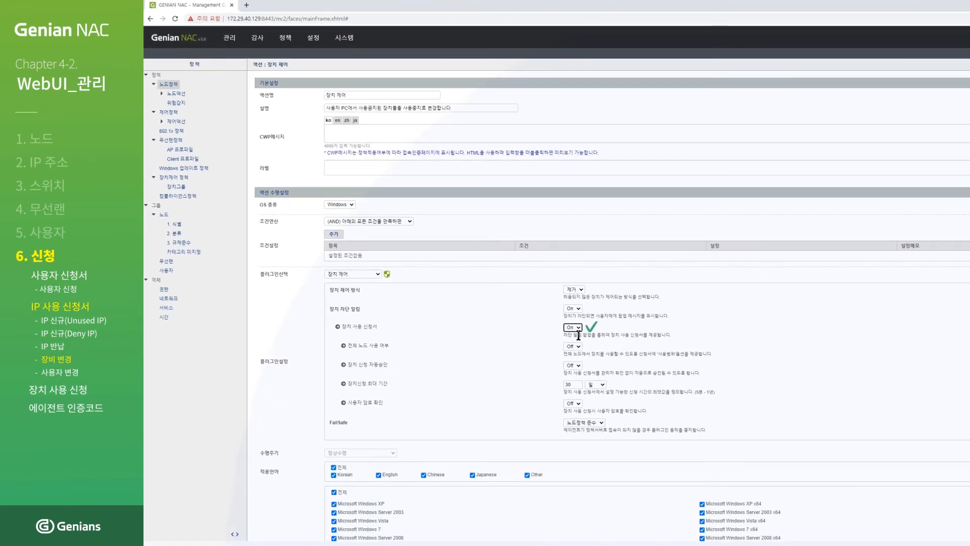
scroll(578, 384, down, 2)
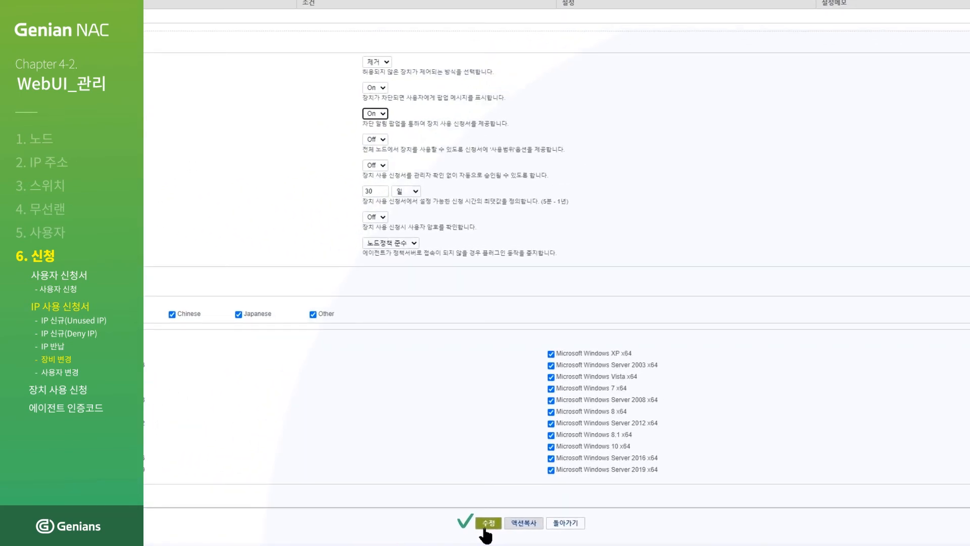
click(486, 524)
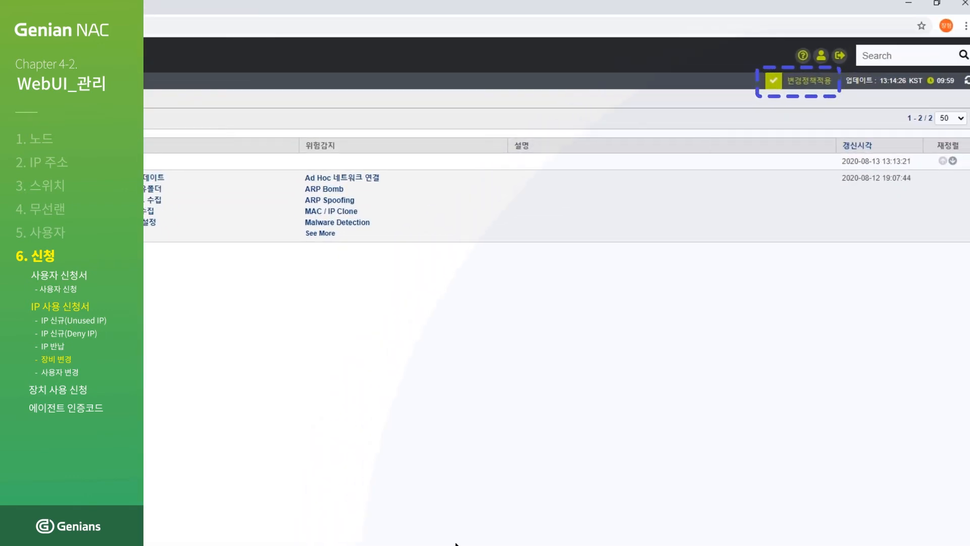
click(813, 81)
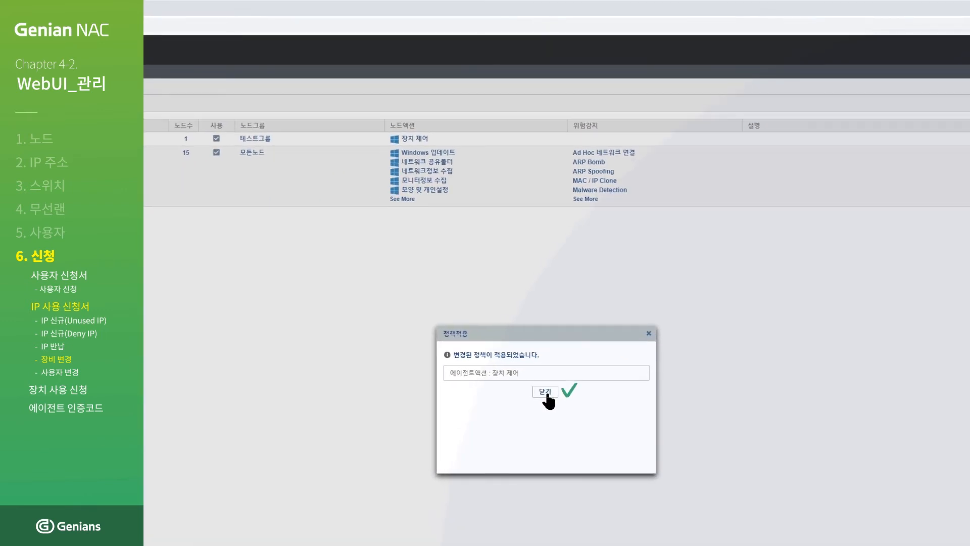
click(546, 392)
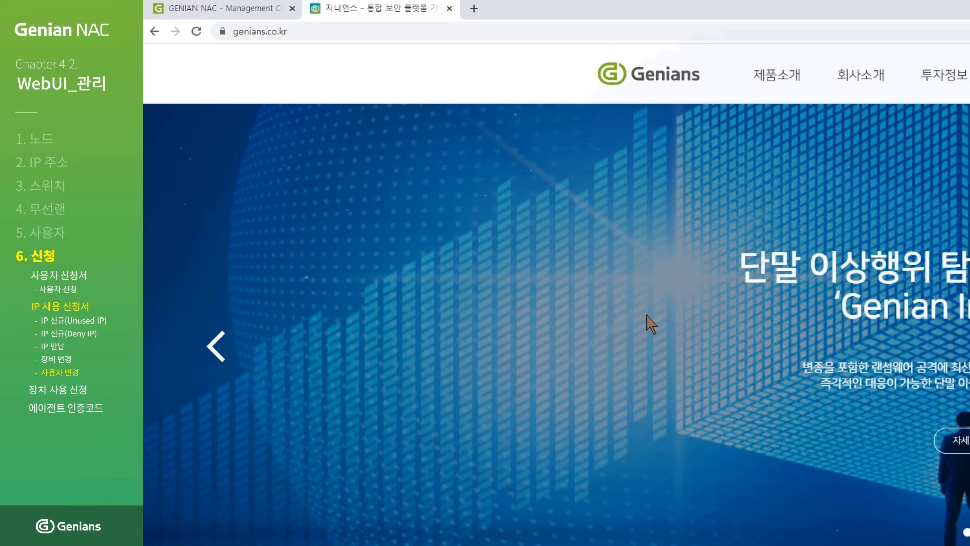
click(494, 32)
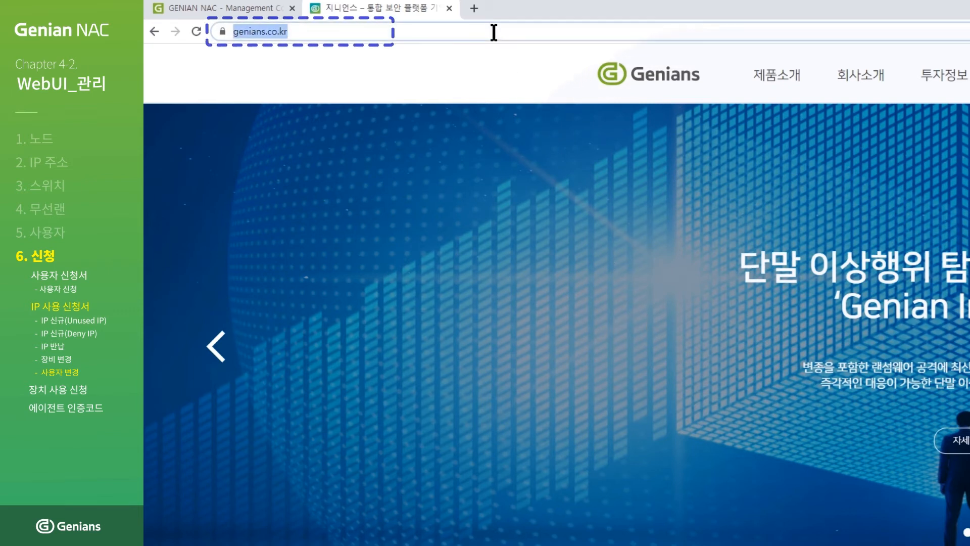
text(https://)
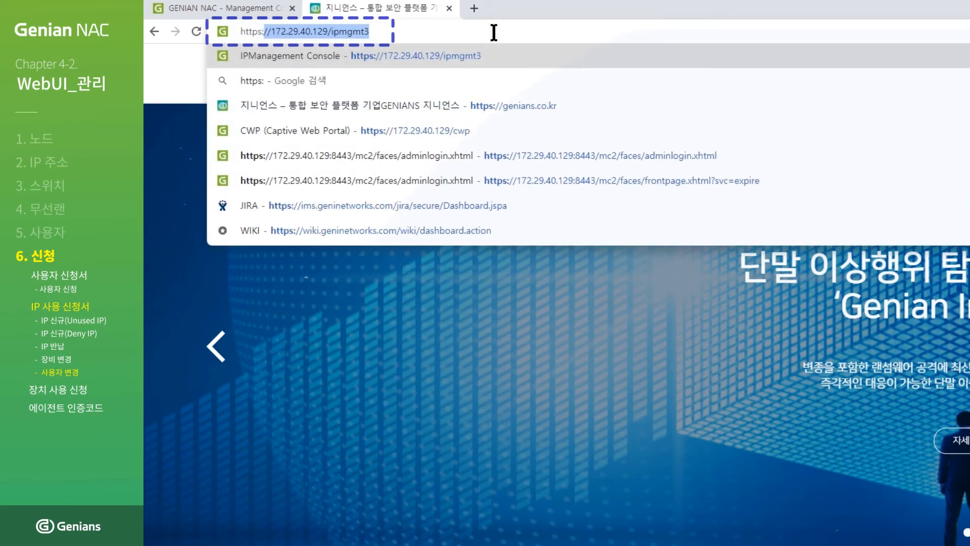
text(172.29.40)
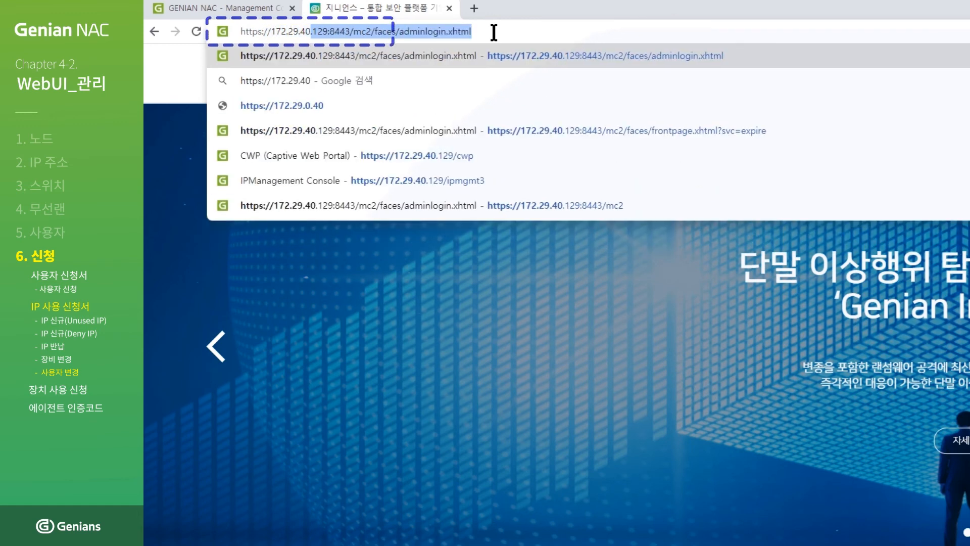
text(.129/ipm)
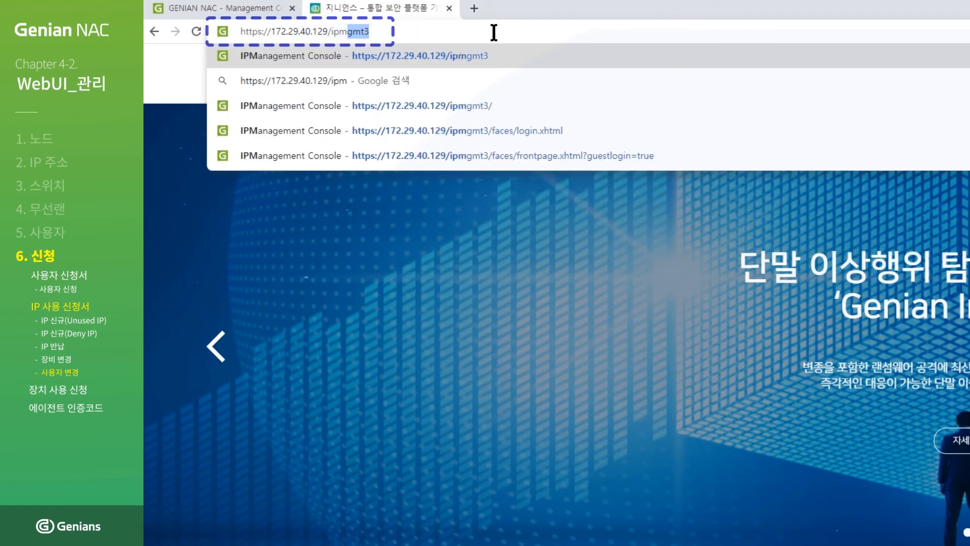
text(gmt3)
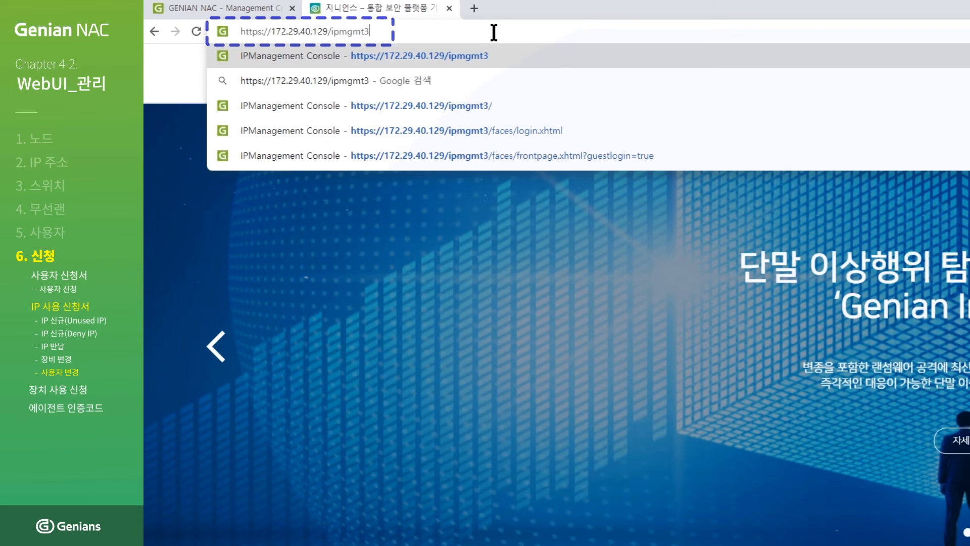
key(Return)
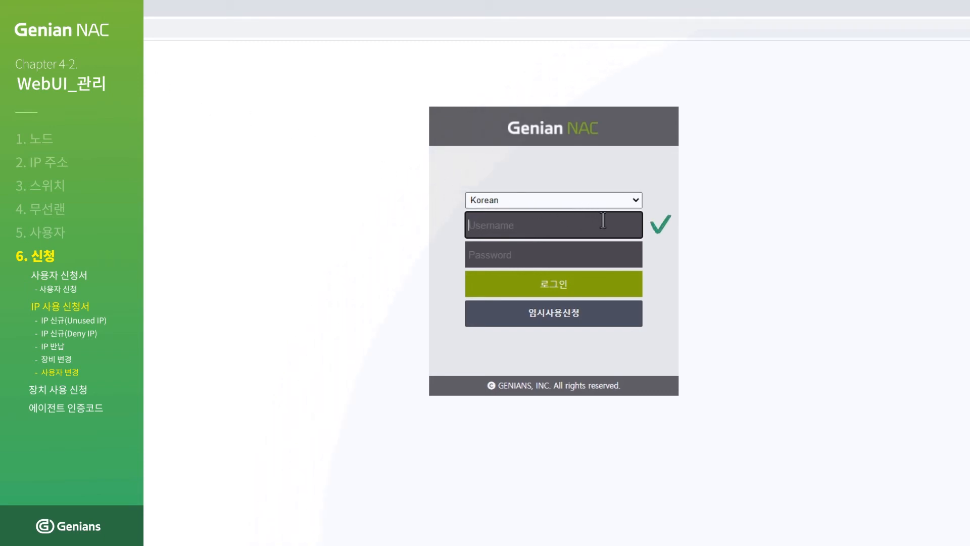
text(admin)
click(602, 252)
text(••••••••••)
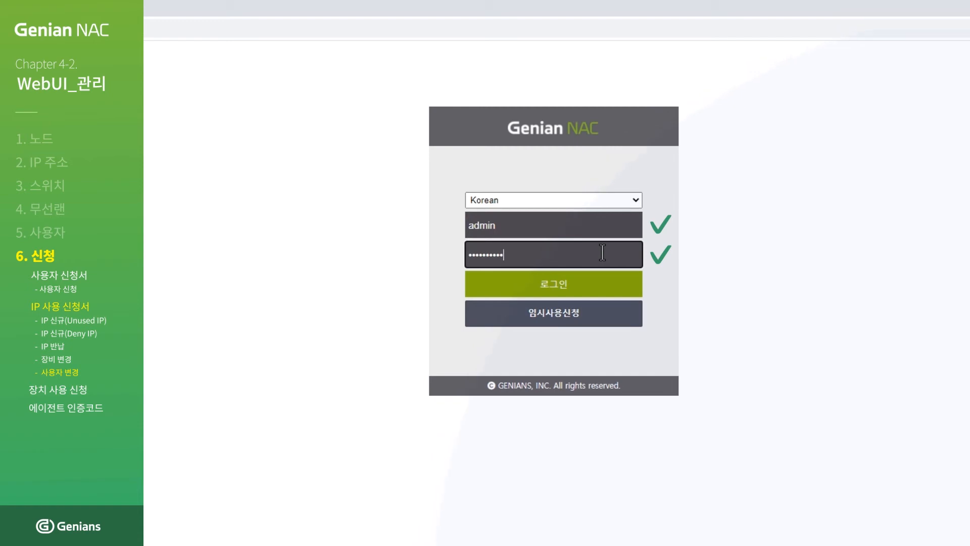
click(562, 281)
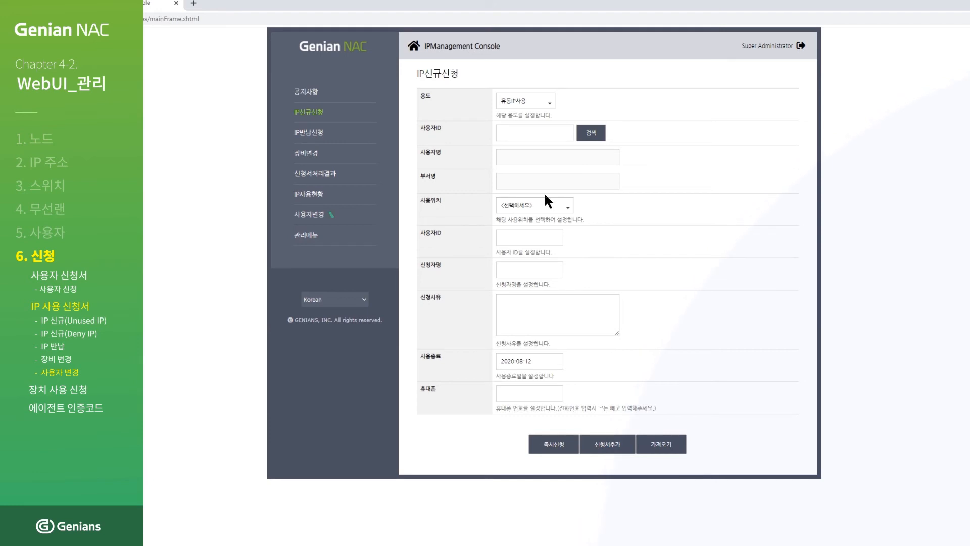
click(322, 218)
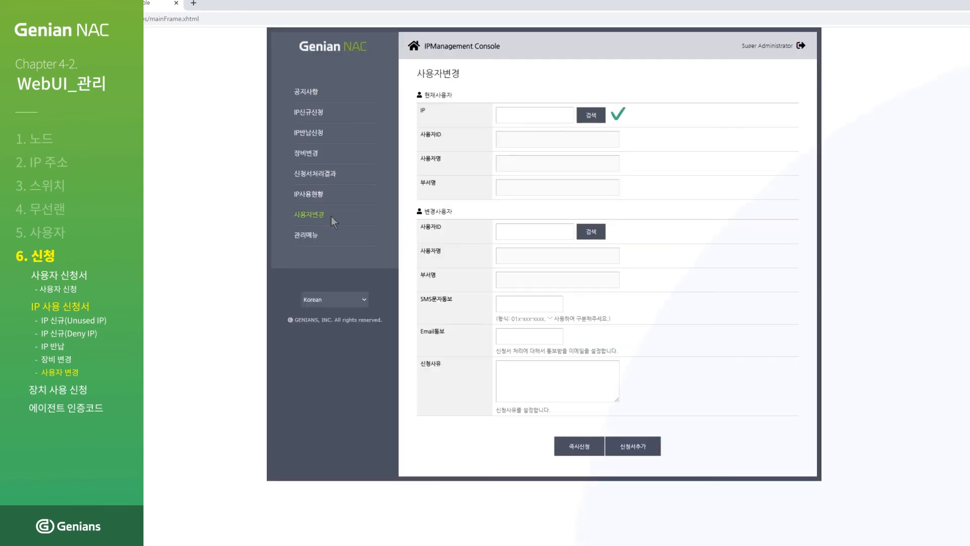
Search 'education' and set 172.29.40.141 as the current user's IP.
click(594, 117)
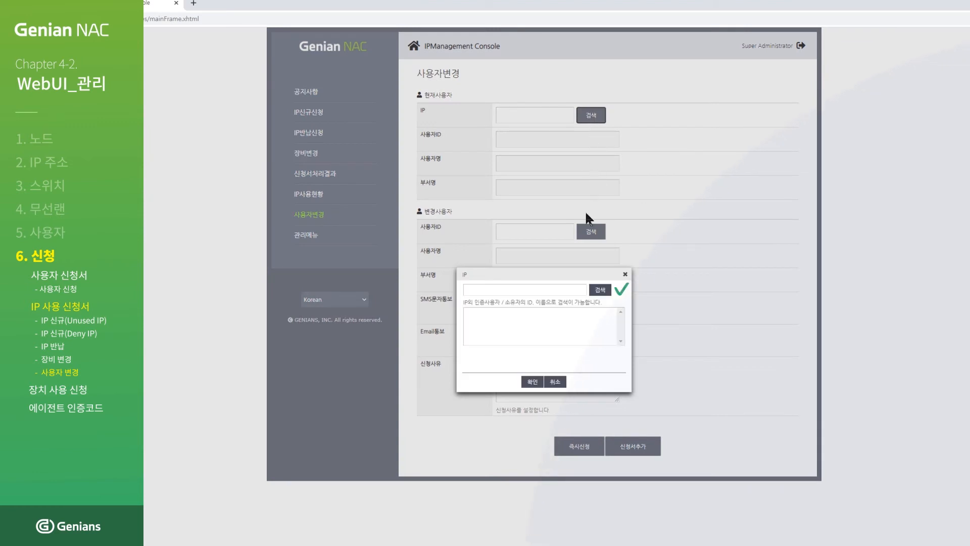
click(576, 289)
text(education)
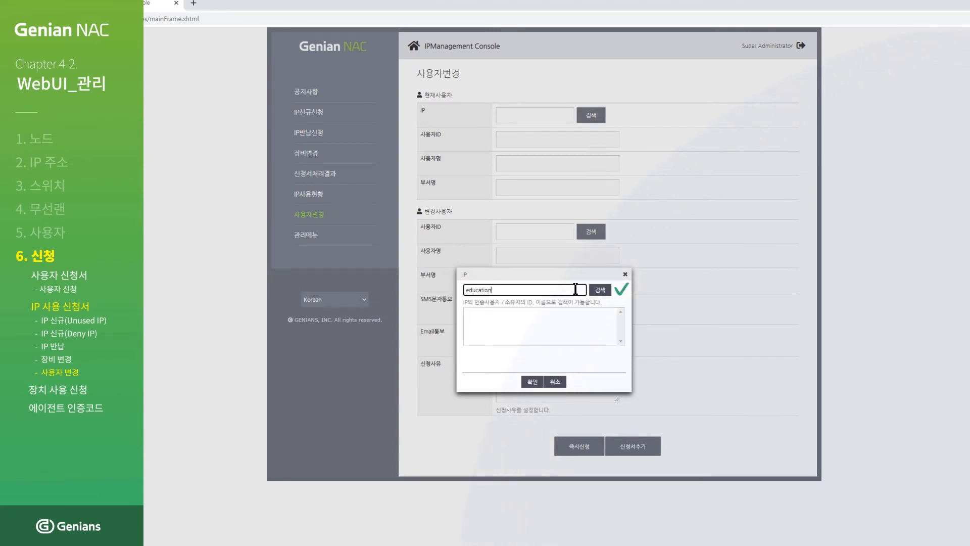
click(600, 290)
click(514, 312)
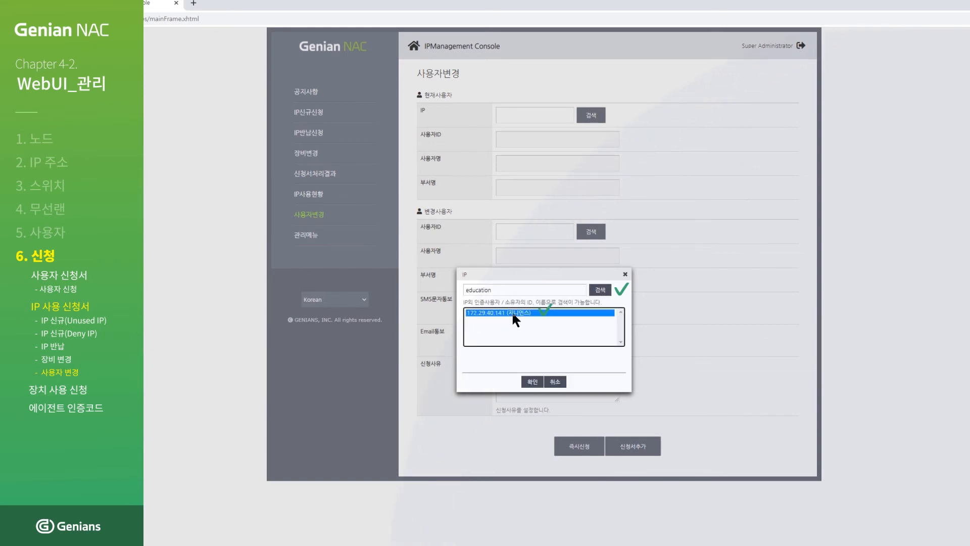
click(533, 382)
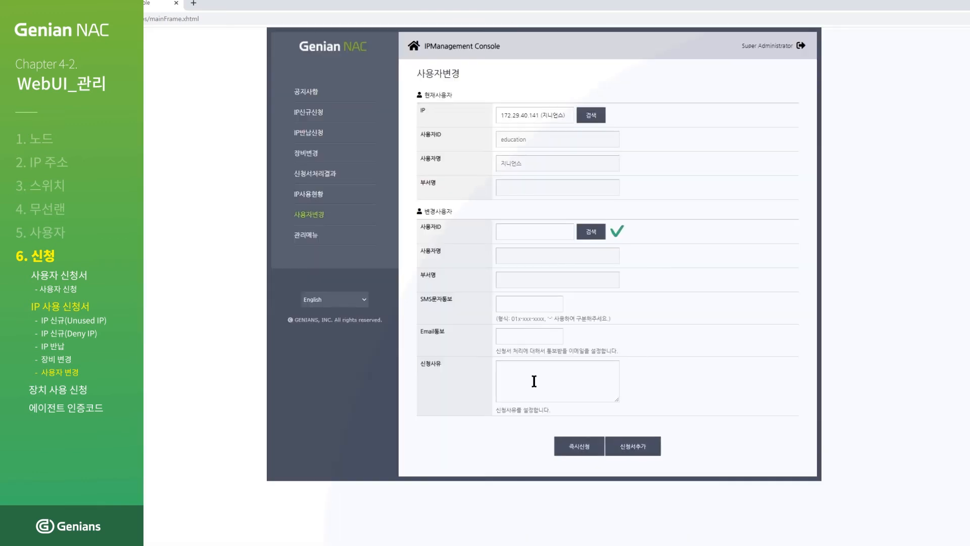
Search 'education2' and choose the 지니언스 result as the new user.
click(591, 234)
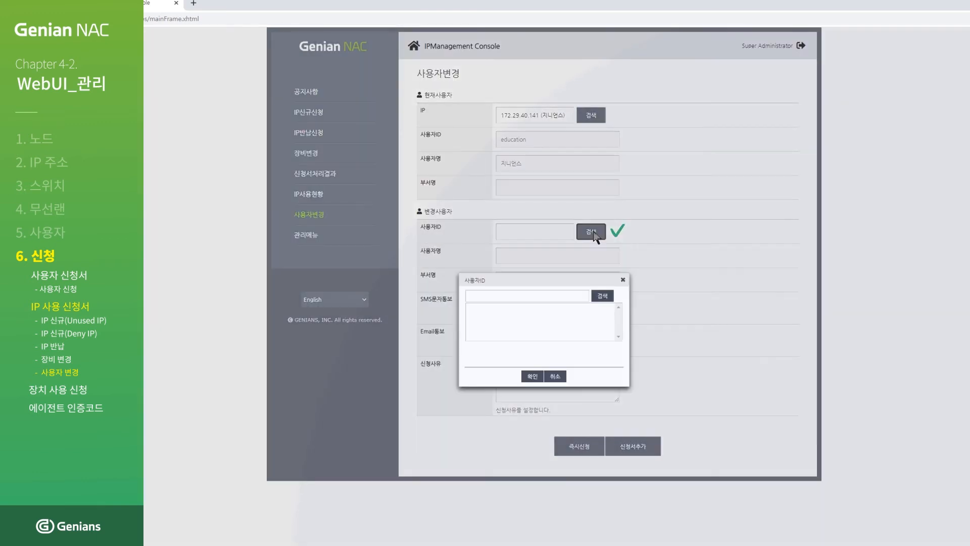
click(563, 295)
text(education2)
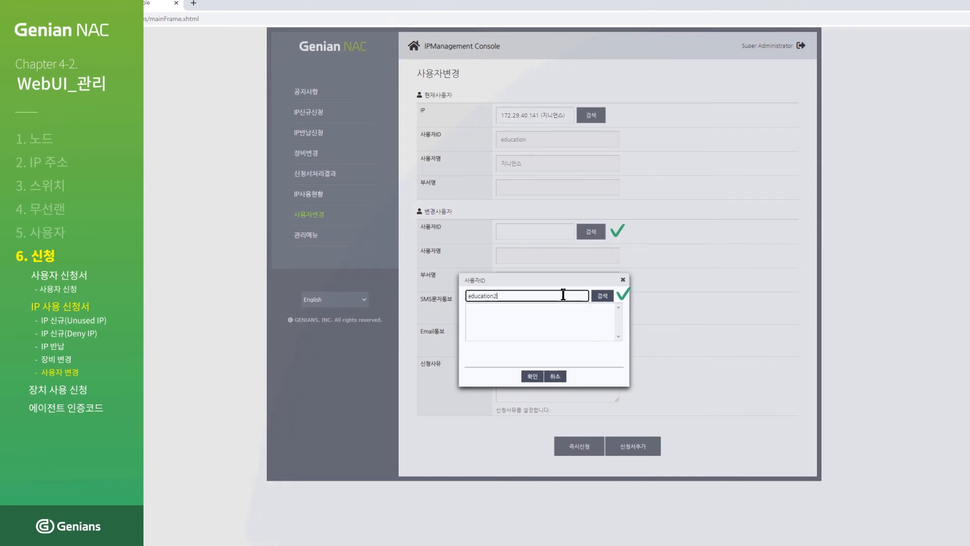
click(602, 297)
click(490, 309)
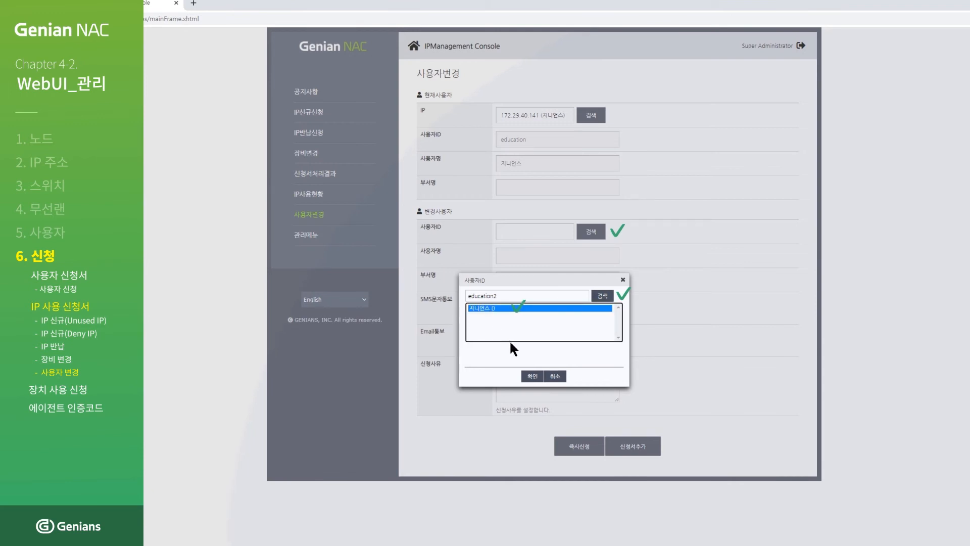
click(532, 376)
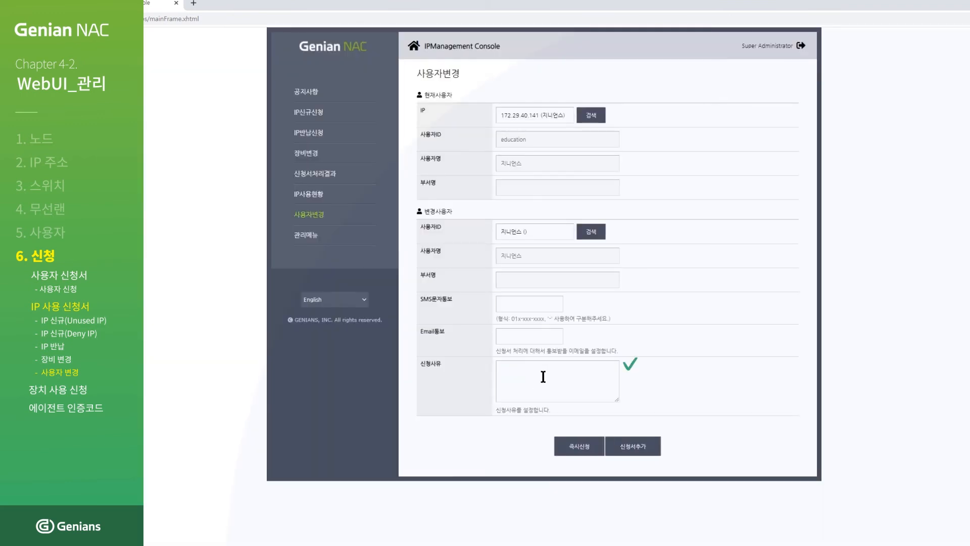
Enter reason '사용자 변경 테스트입니다' and submit the user-change request immediately.
click(586, 385)
text(사용자 변경)
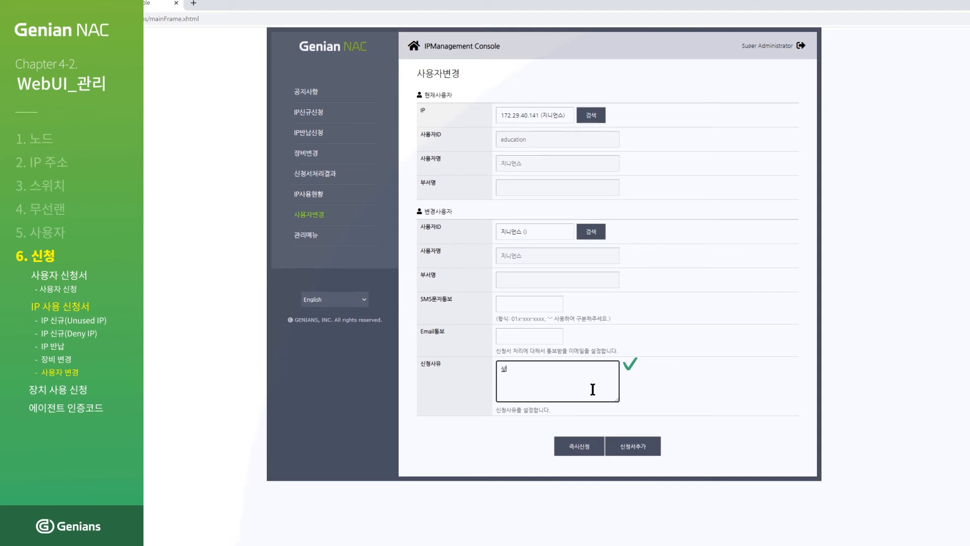
text( 테스트입니다)
click(581, 445)
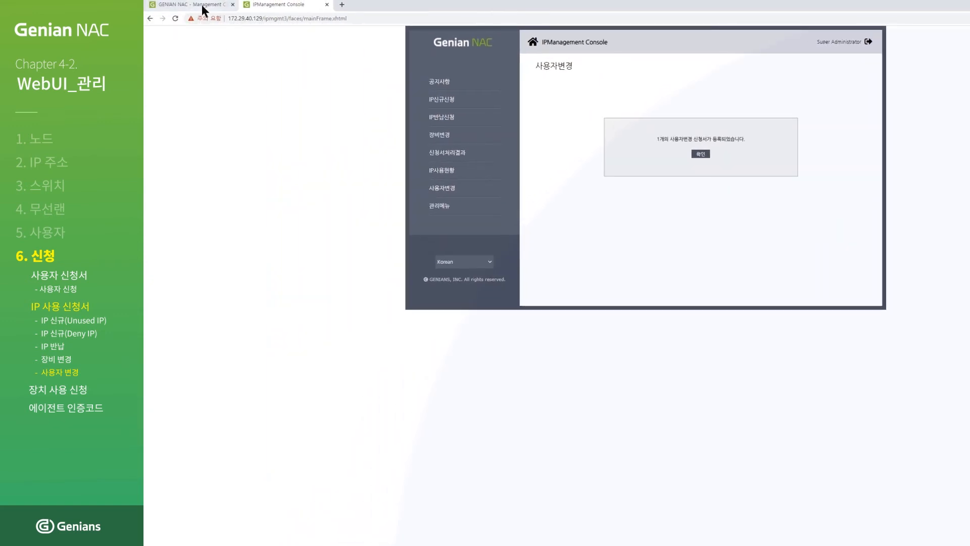
click(202, 6)
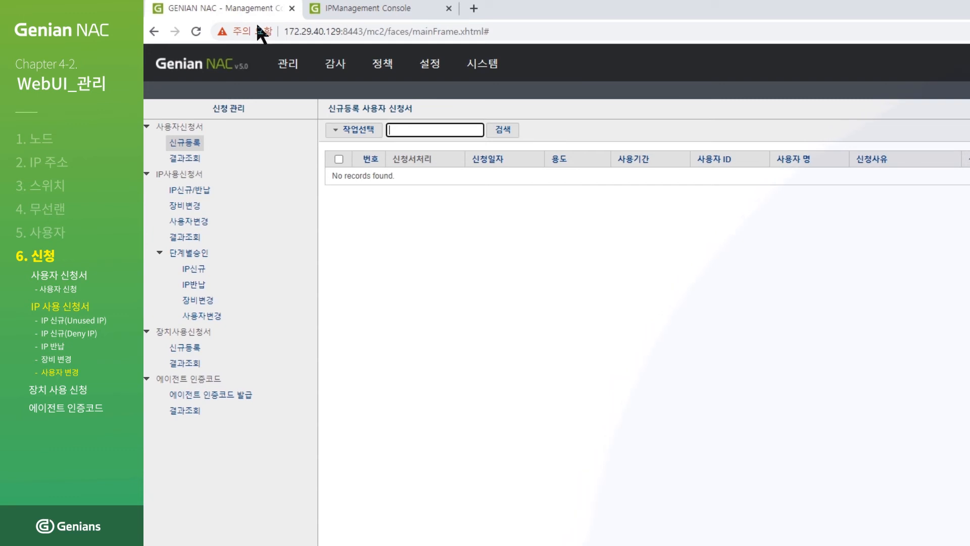
Approve and confirm the pending 사용자변경 request under 관리 > 신청.
mouse_move(287, 69)
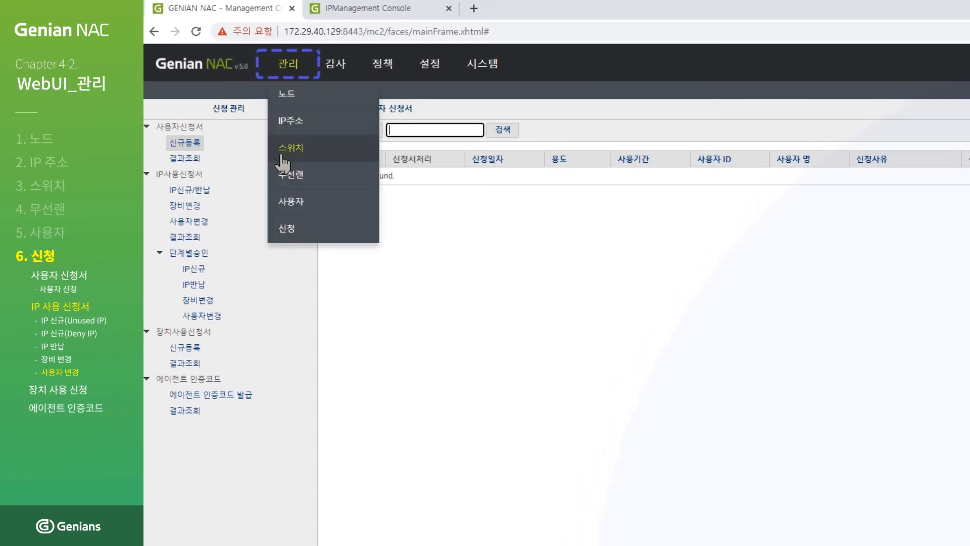
click(286, 228)
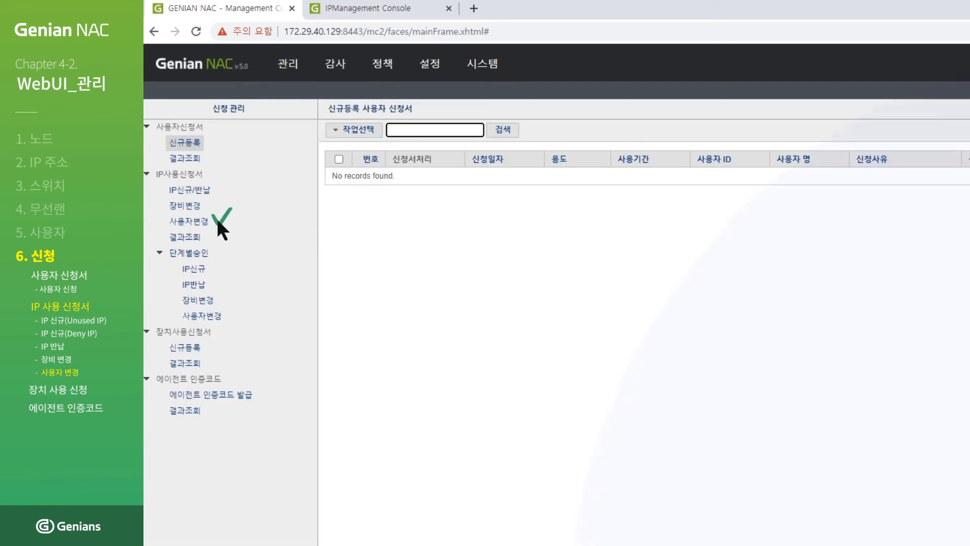
click(202, 221)
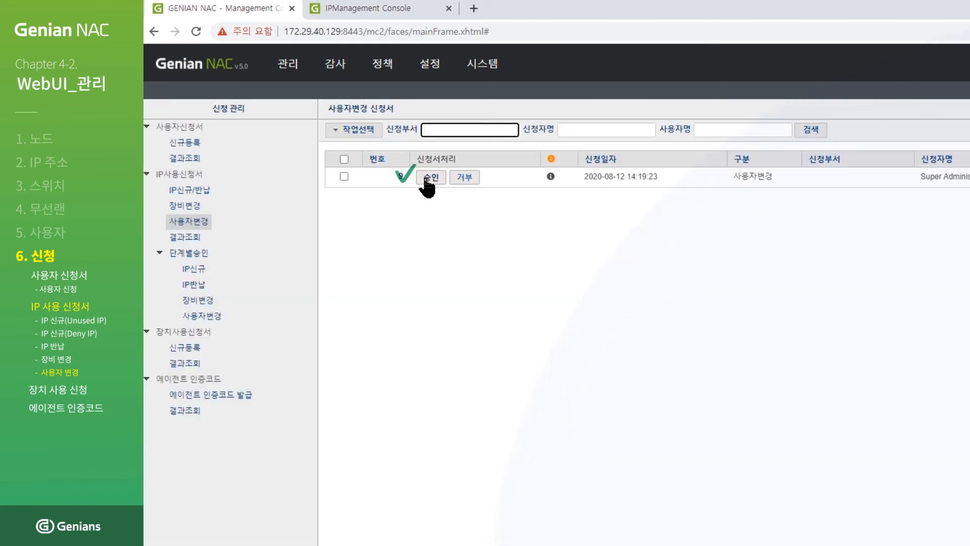
click(427, 178)
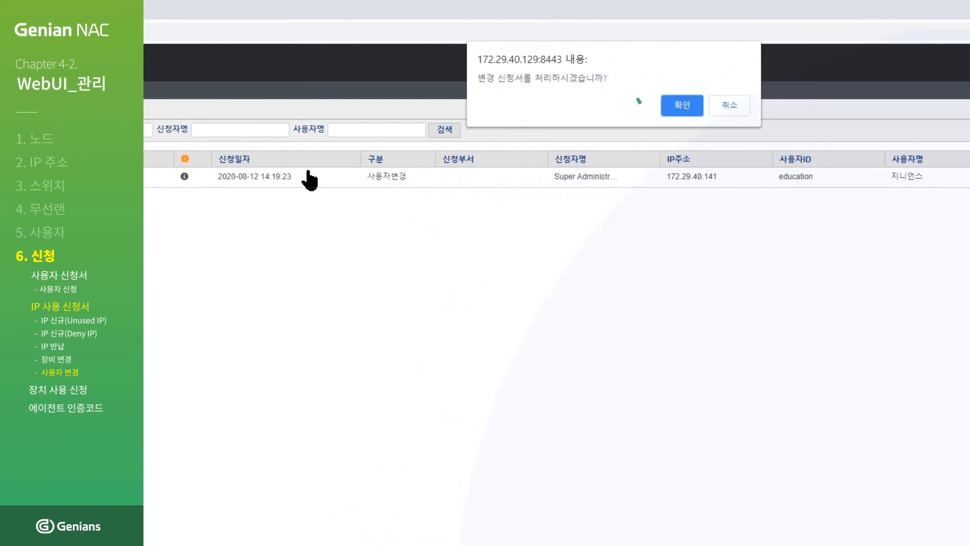
click(682, 107)
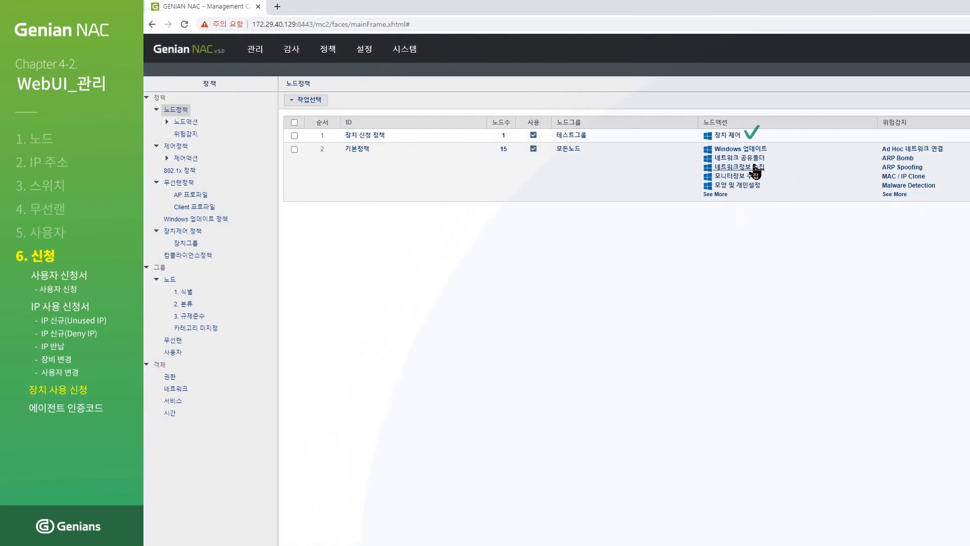
Set 장치 사용 신청서 to On in the 장치 제어 action and save it with 수정.
click(732, 138)
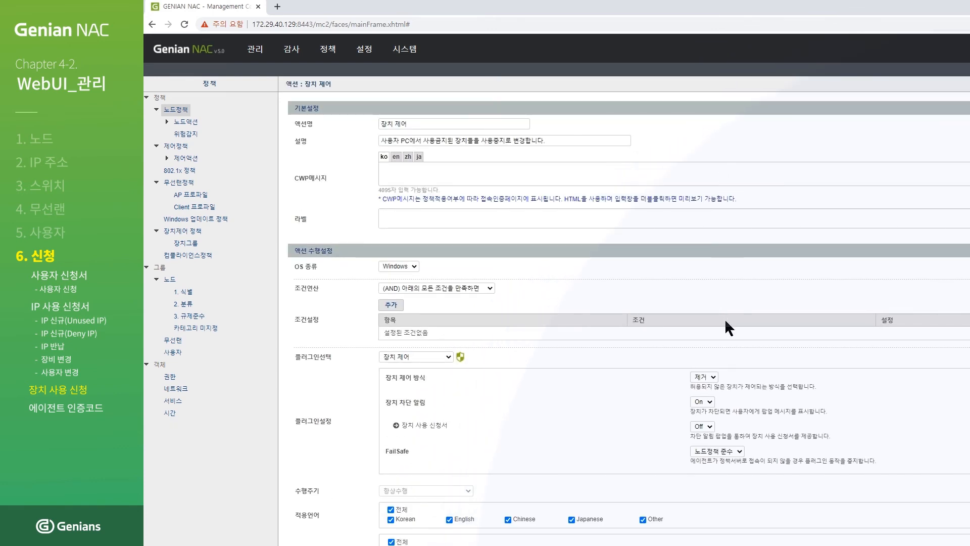
click(710, 427)
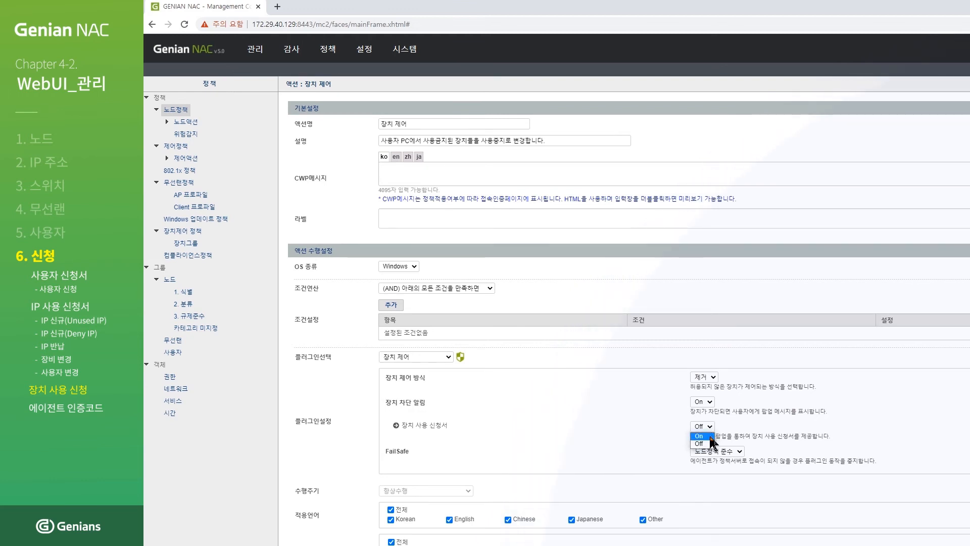
click(710, 437)
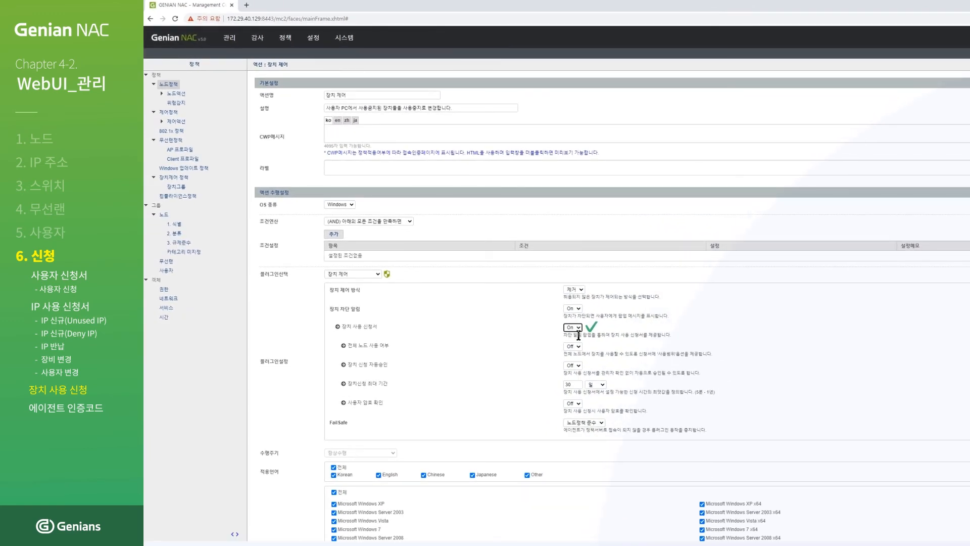
scroll(577, 341, down, 3)
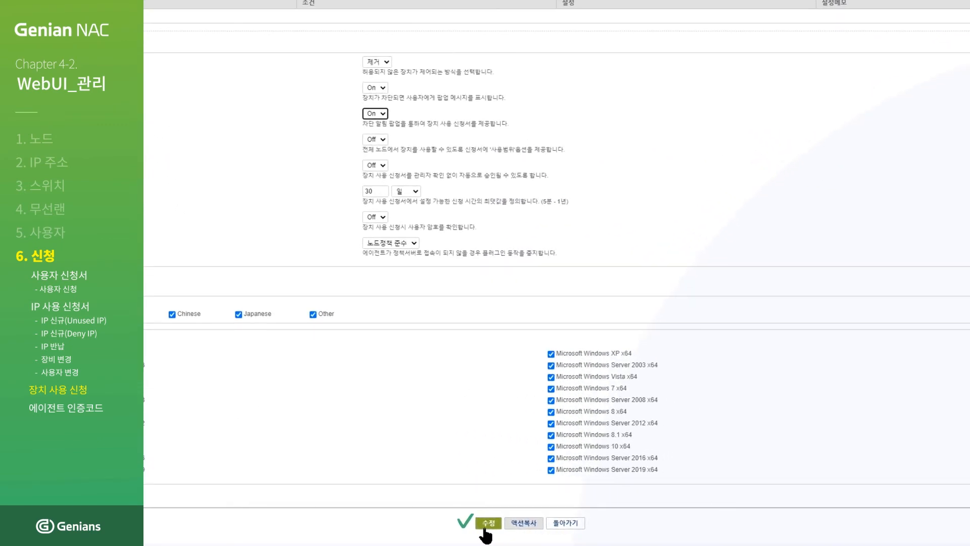
click(486, 523)
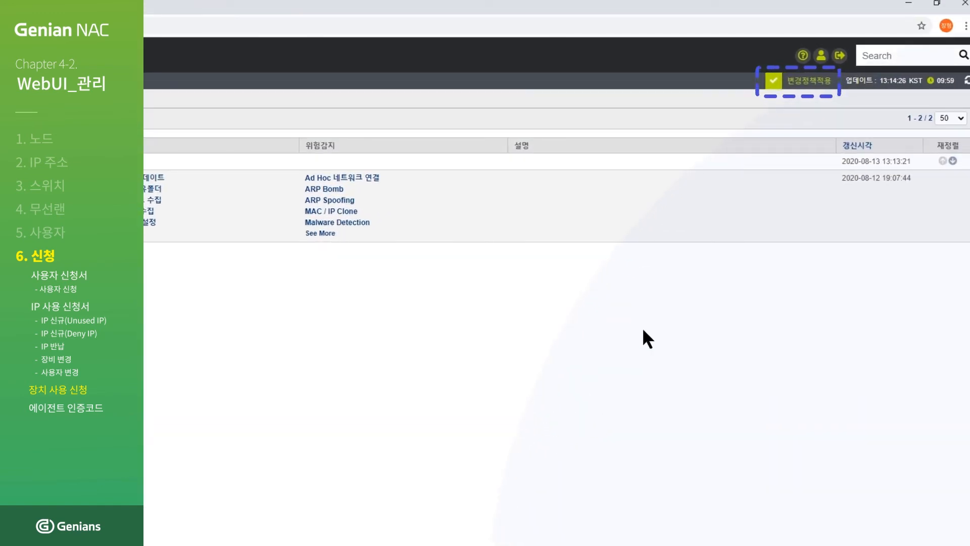
Apply the changed 장치 제어 policy with 변경정책적용 and close the result dialog.
click(814, 83)
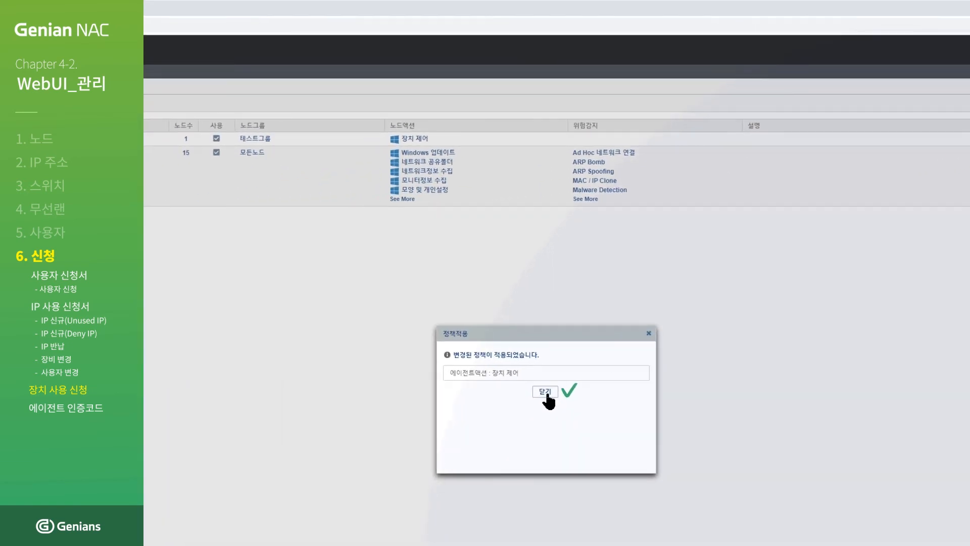
click(546, 394)
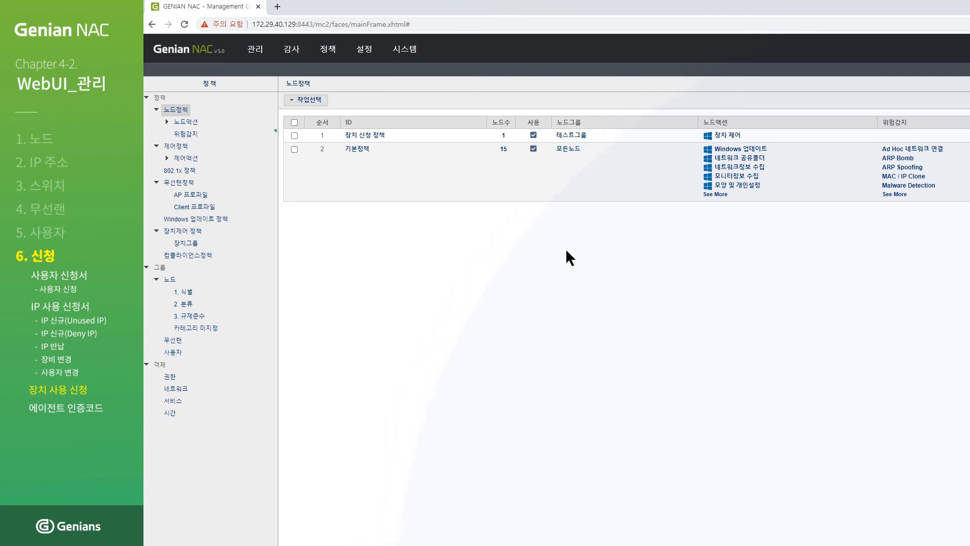
Immediately apply 장치 신청 정책 with OS update, asset info and notice options turned off.
click(294, 135)
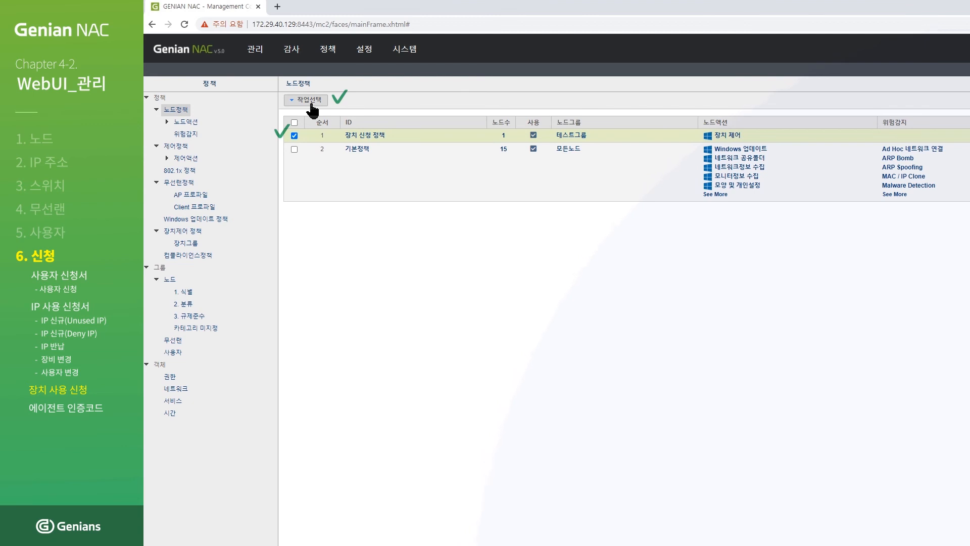
click(313, 102)
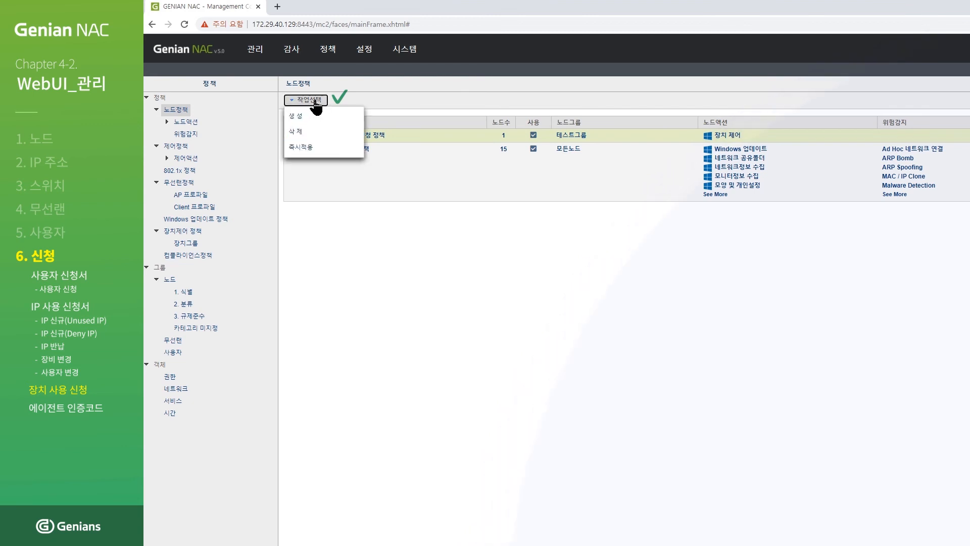
click(317, 149)
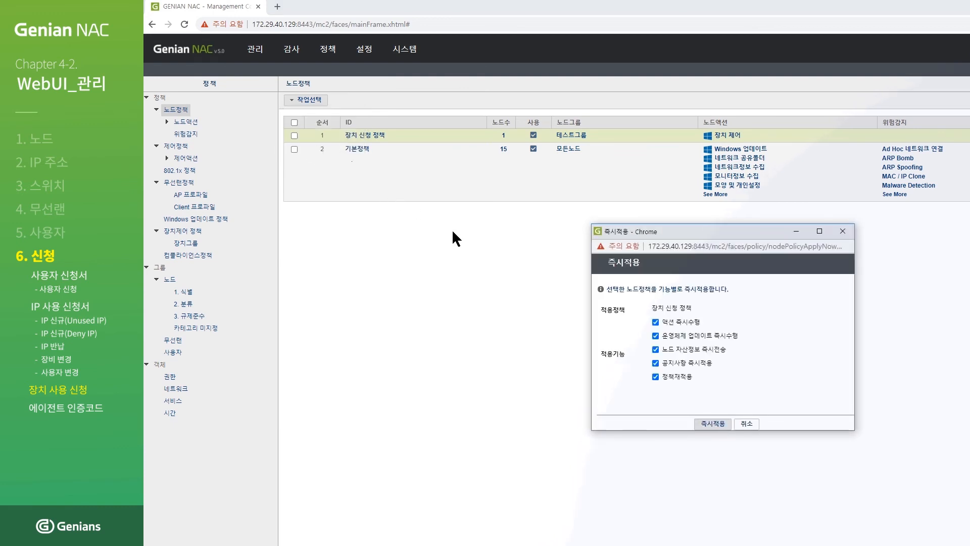
click(655, 336)
click(656, 349)
click(655, 363)
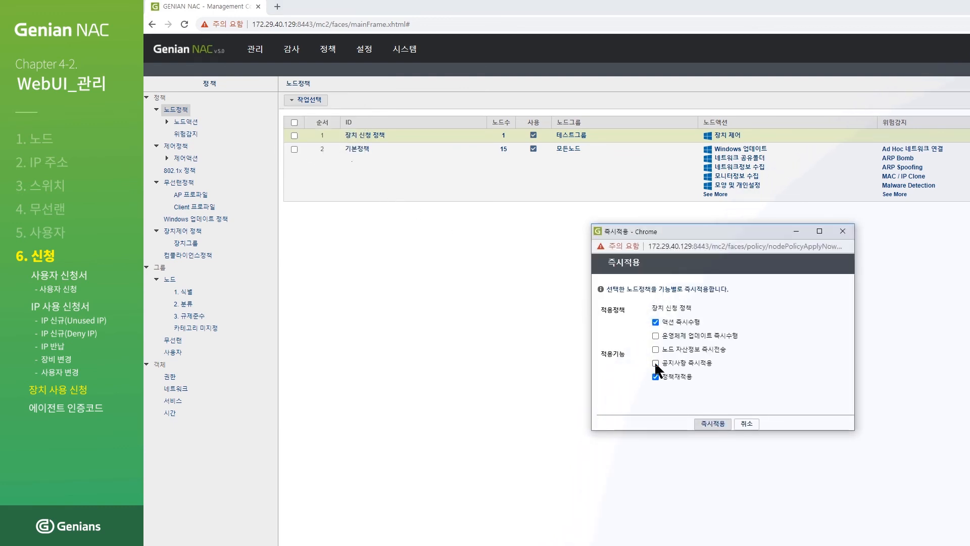
click(711, 424)
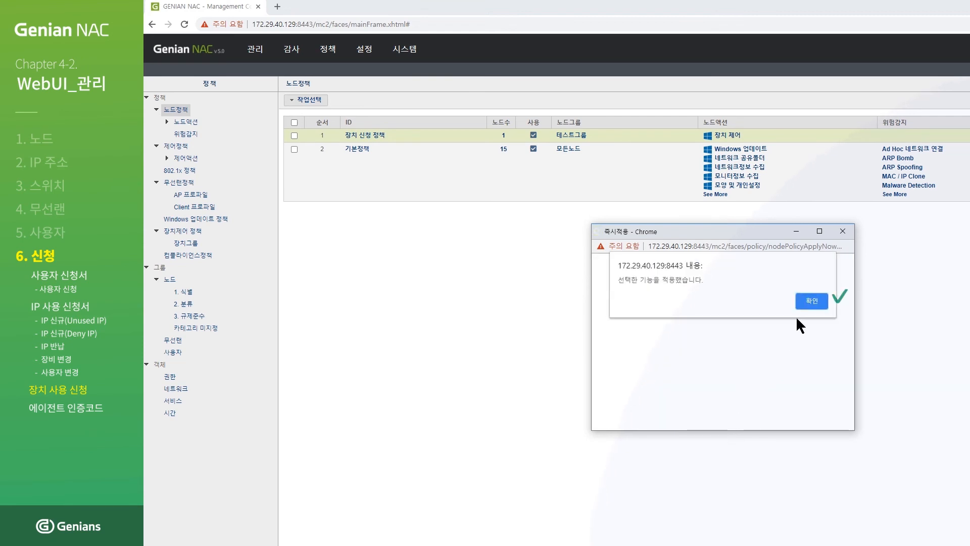
click(807, 305)
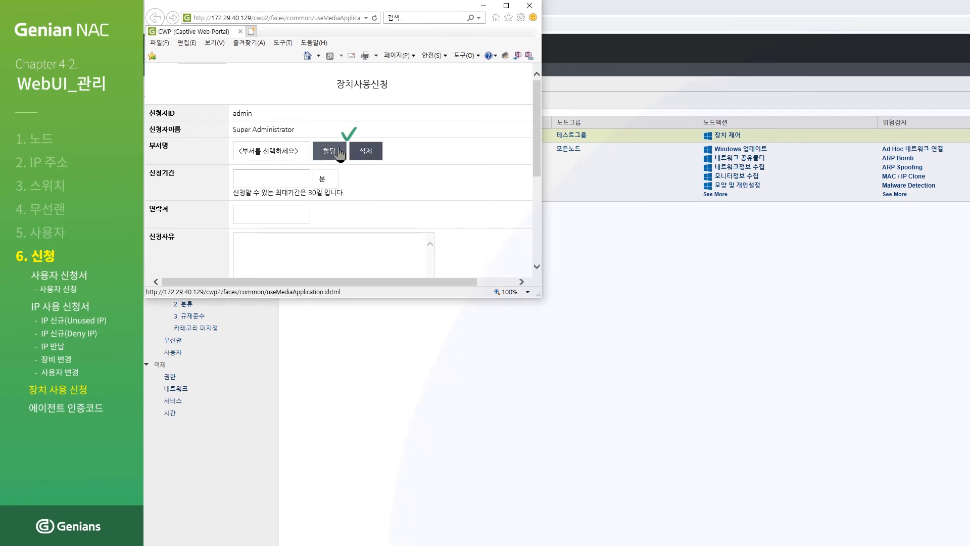
Fill in department 지니언스, a 120-minute period and reason '장치 사용 테스트입니다.'.
click(339, 153)
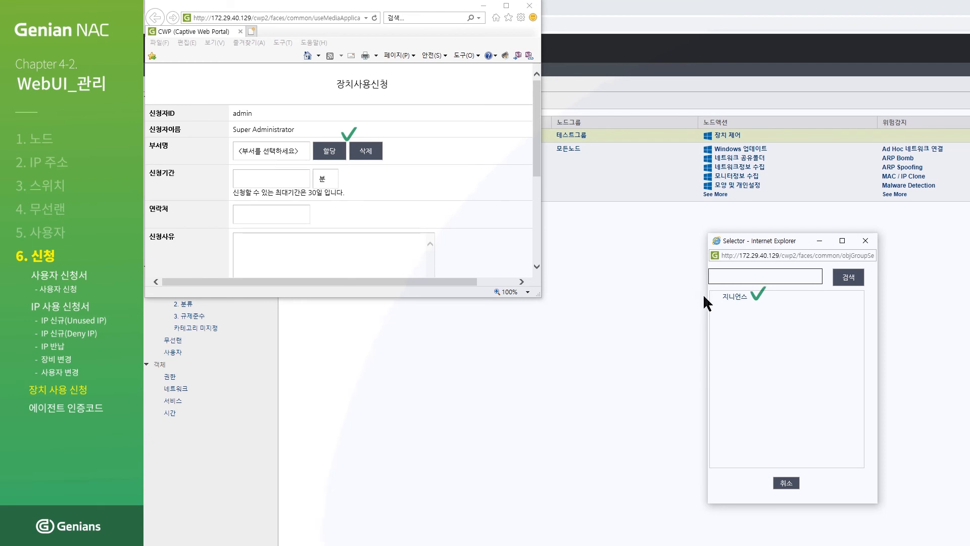
click(728, 298)
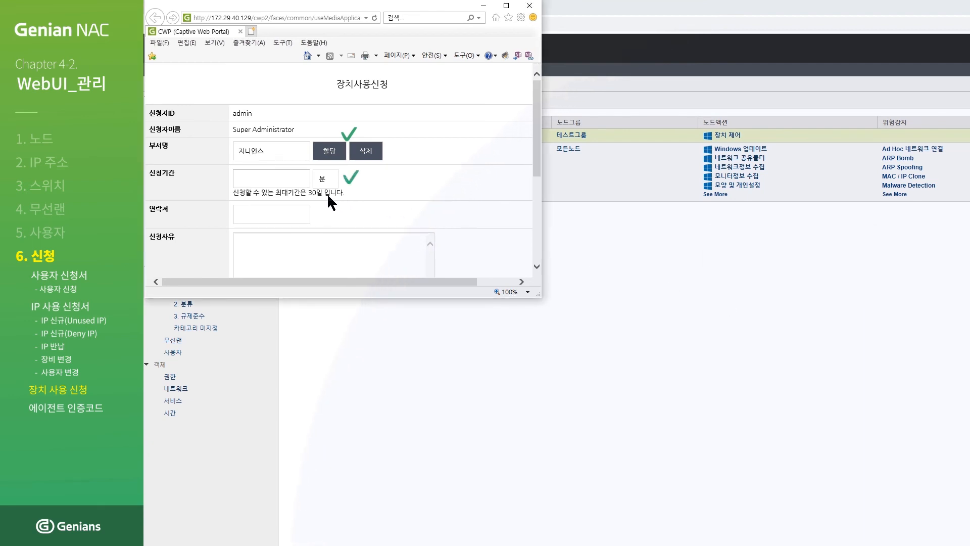
click(292, 182)
text(120)
click(364, 247)
text(장치 사용 테스트입니다.)
Select the JetFlash device group and submit the device-use request.
scroll(364, 247, down, 3)
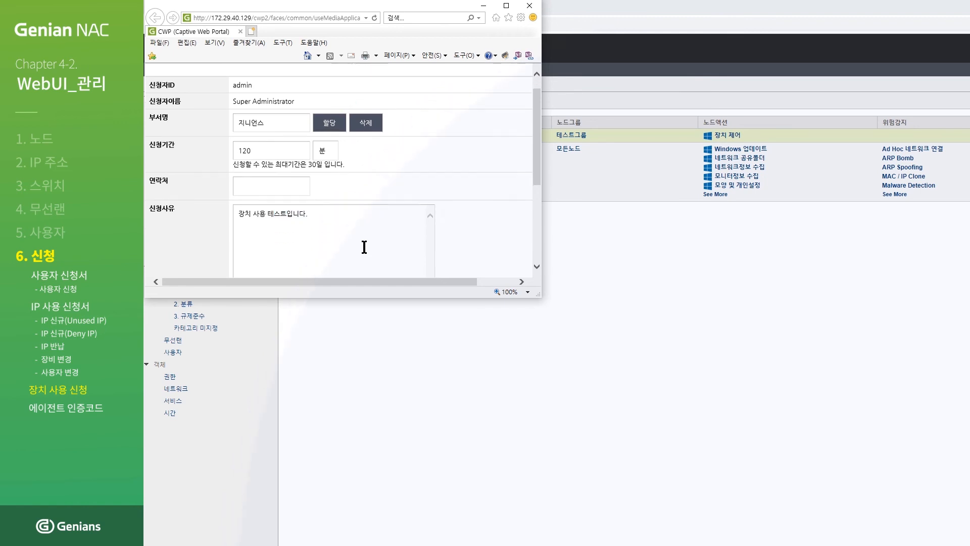
click(241, 236)
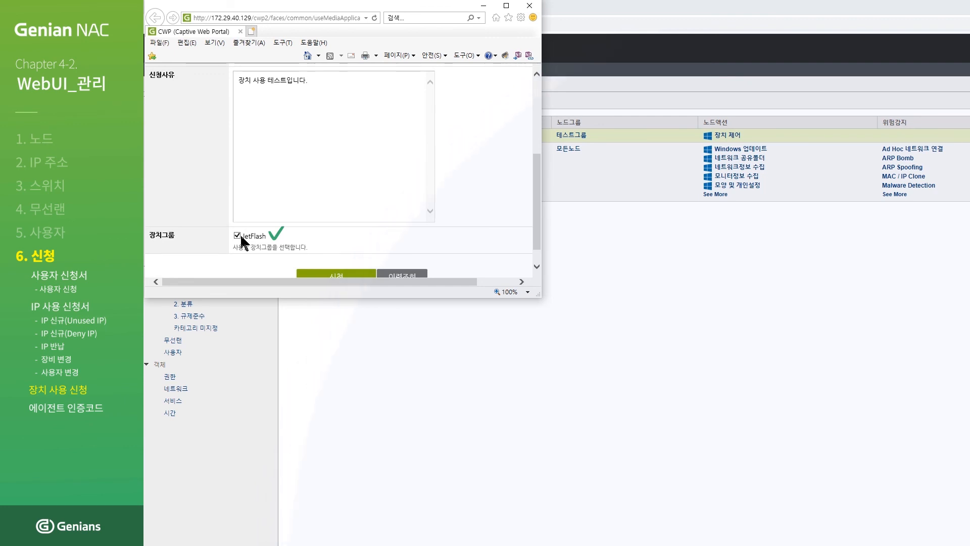
scroll(332, 276, down, 1)
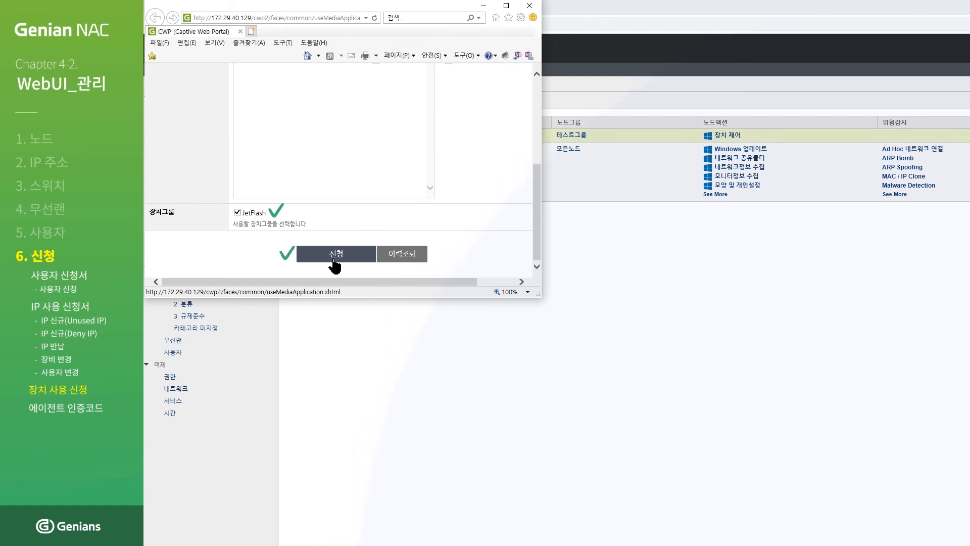
click(334, 258)
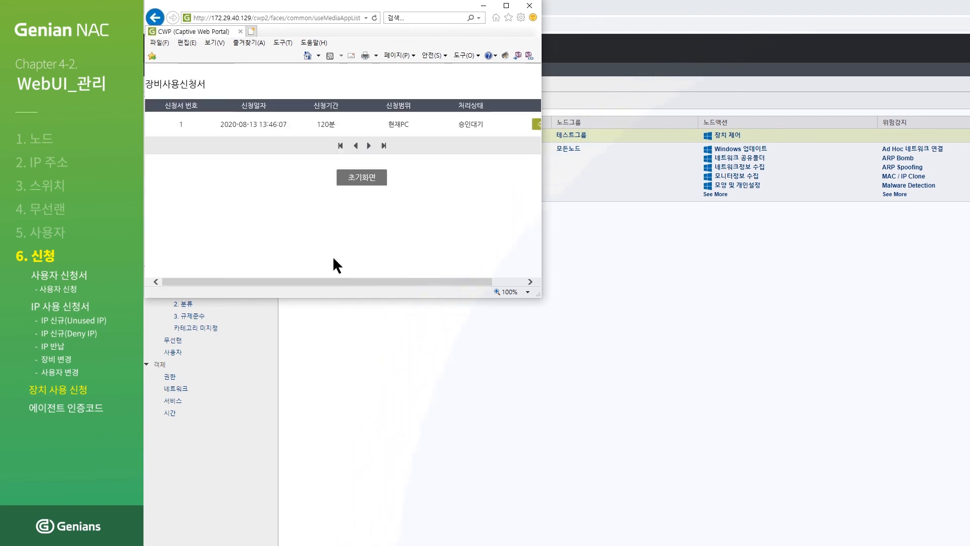
click(486, 7)
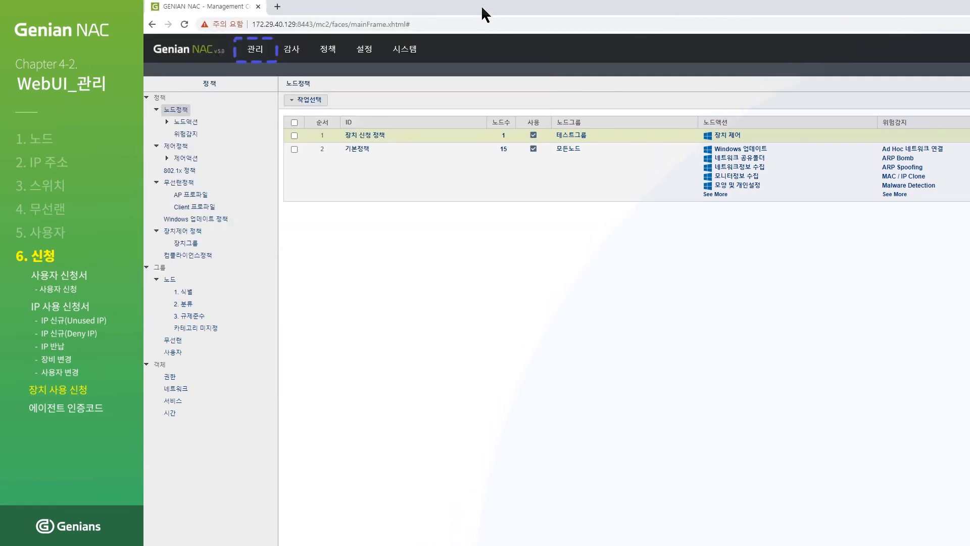
Approve the pending JetFlash request under 장치사용신청서 > 신규등록 and confirm.
mouse_move(272, 63)
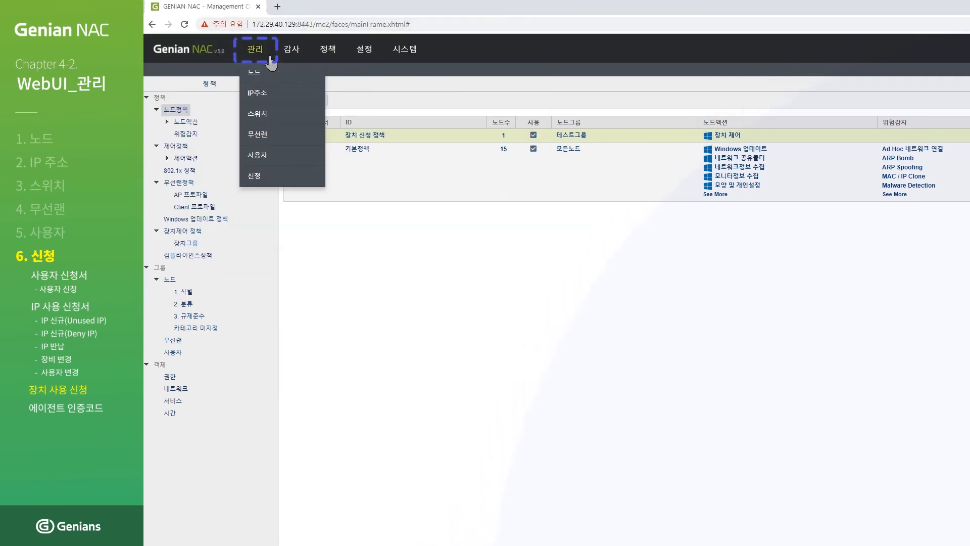
click(265, 179)
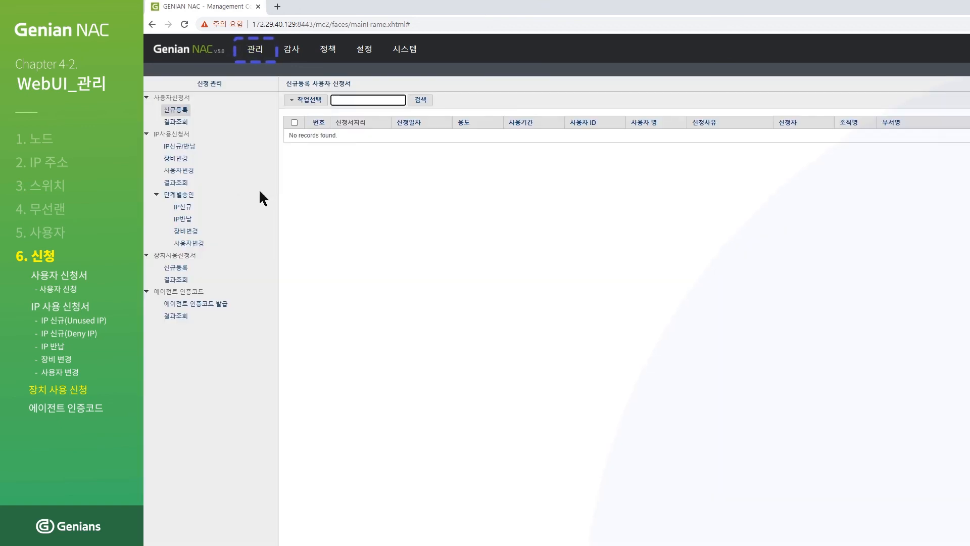
click(173, 270)
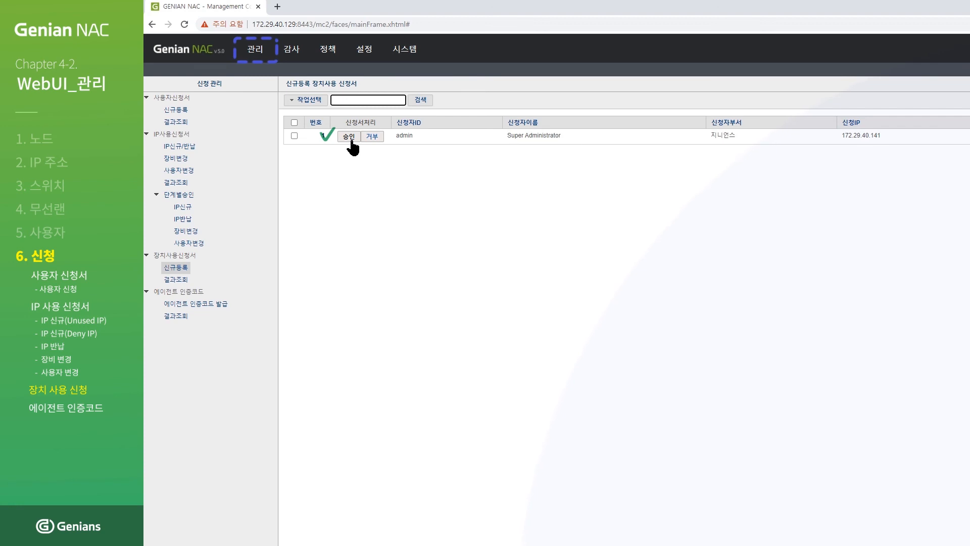
click(352, 141)
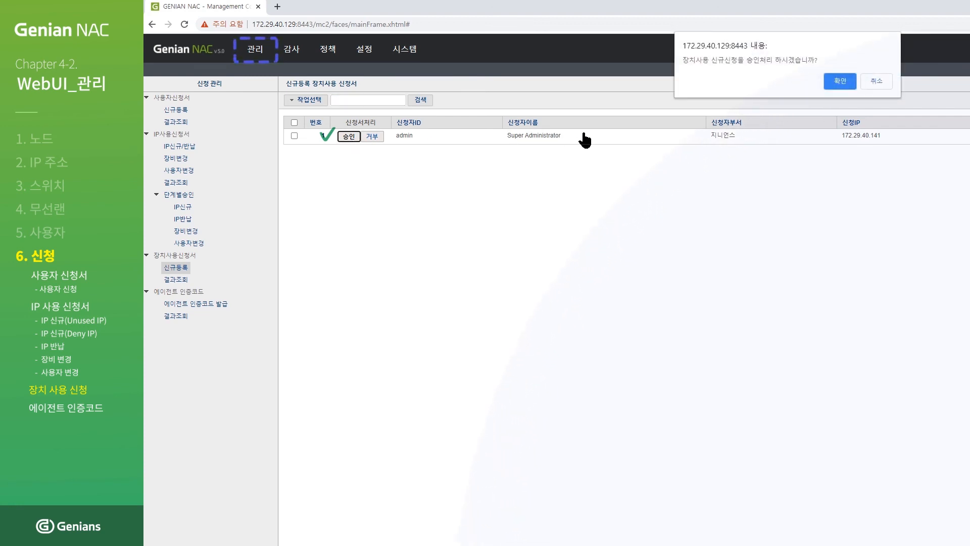
click(839, 82)
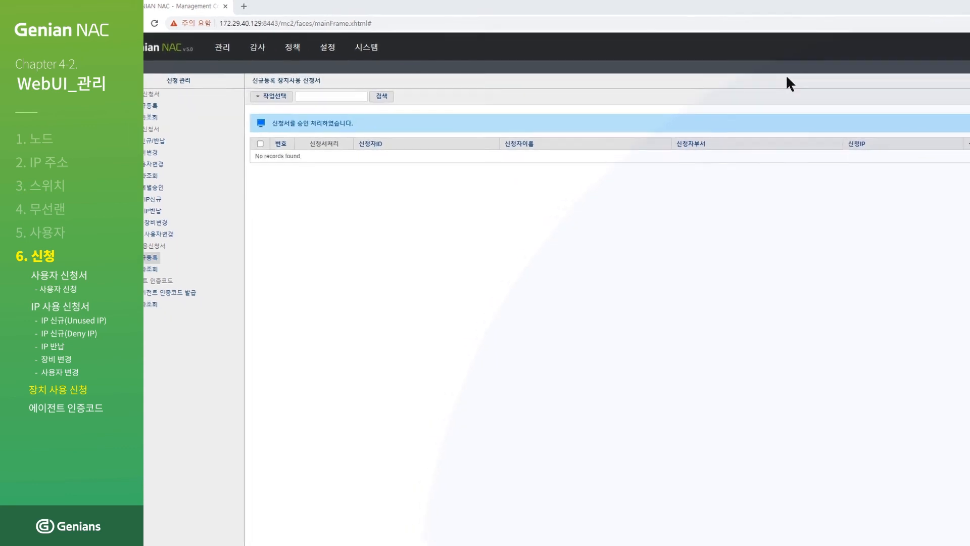